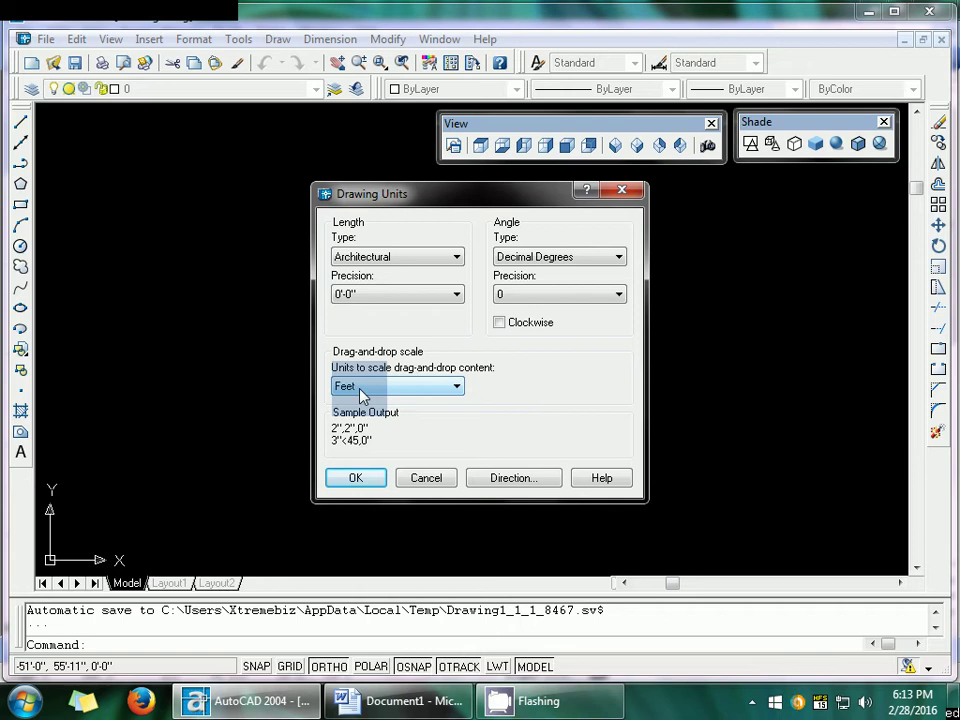
- Apply Architectural units with 0'-0" precision and Feet insertion scale, accepting the warning
click(362, 484)
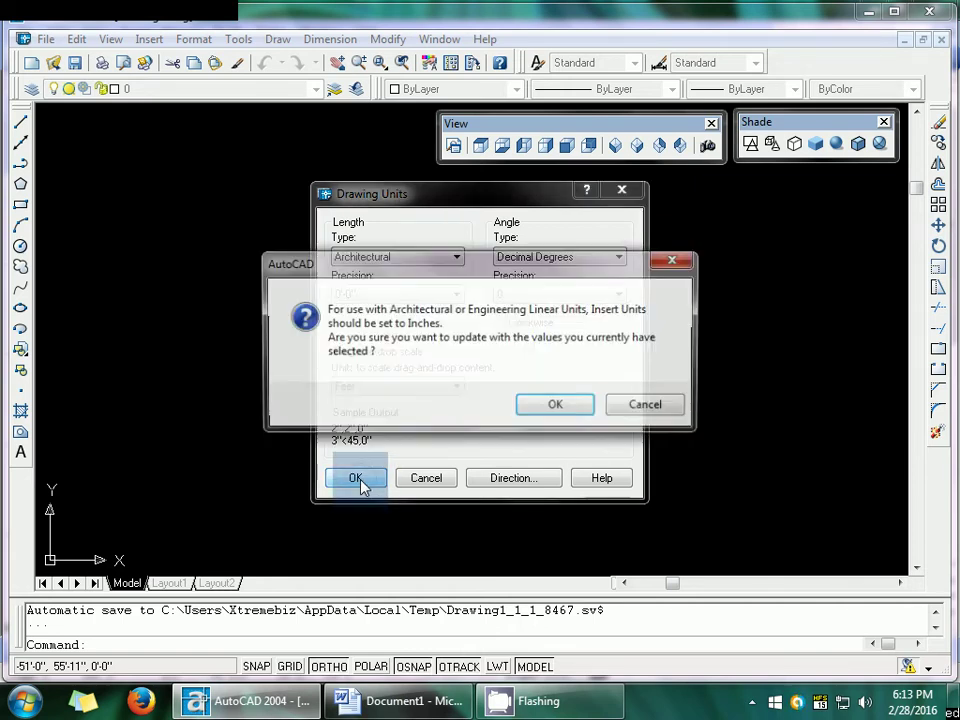
click(553, 406)
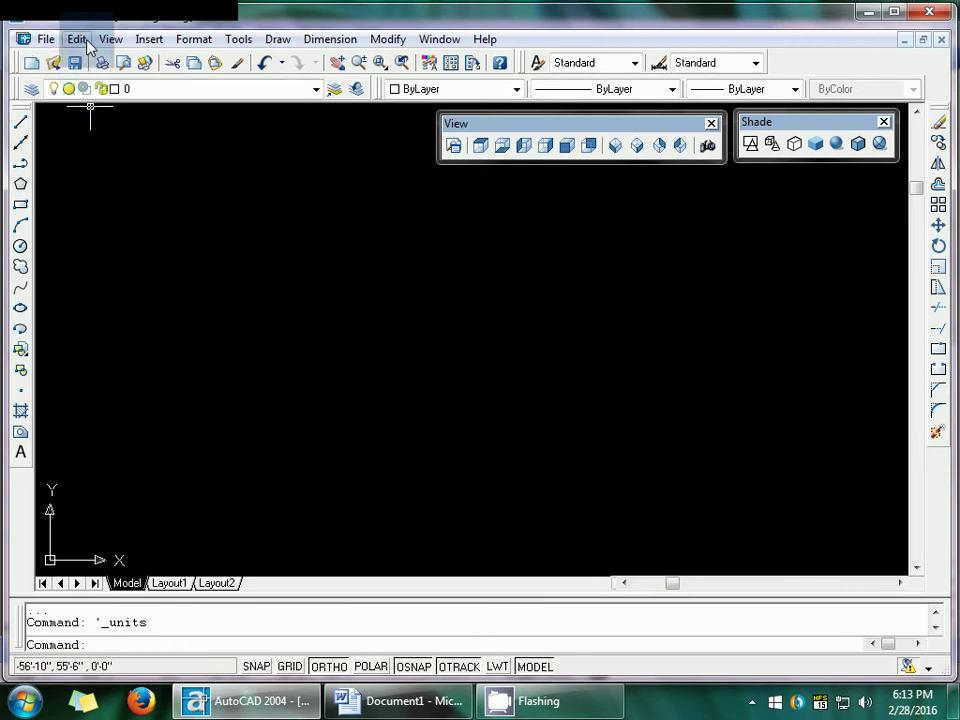
- Modify the Standard dimension style's primary units and 1' text height, then close the manager
click(186, 44)
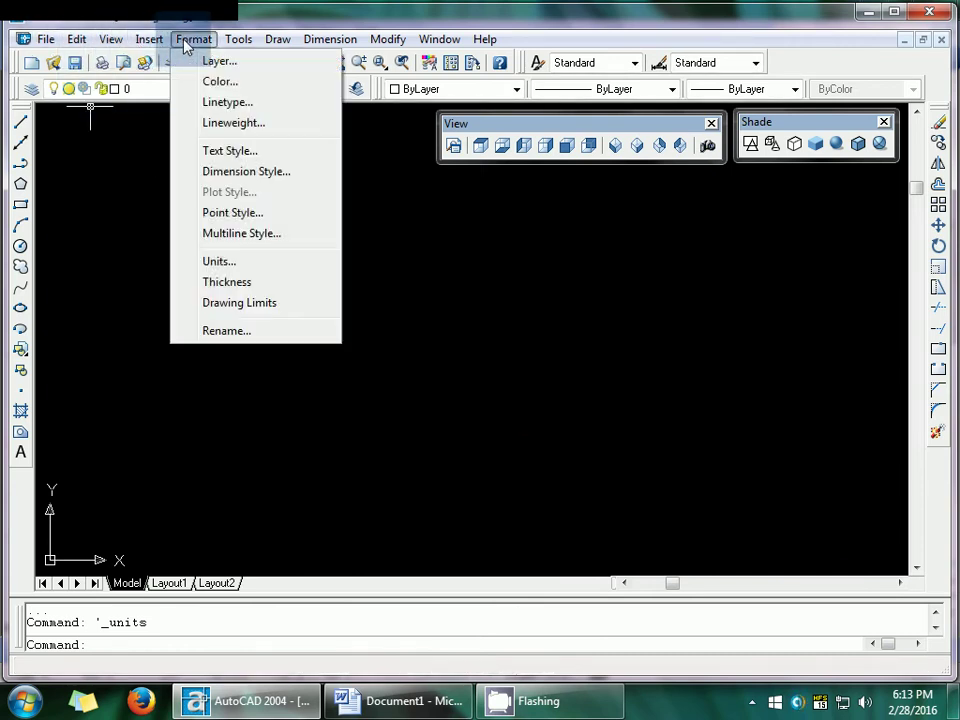
click(242, 172)
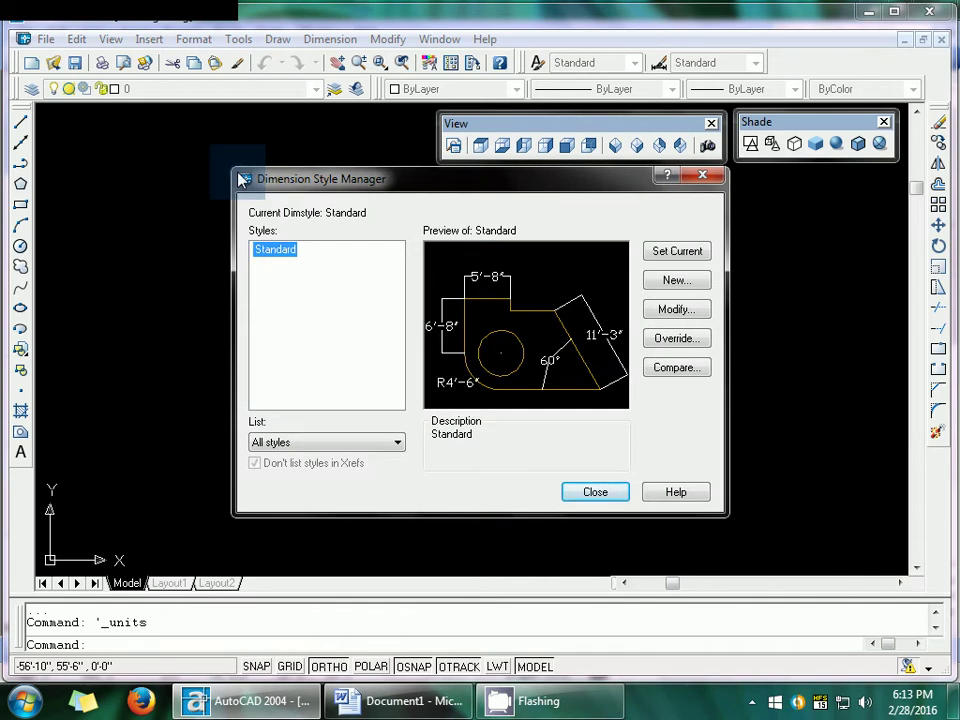
click(676, 310)
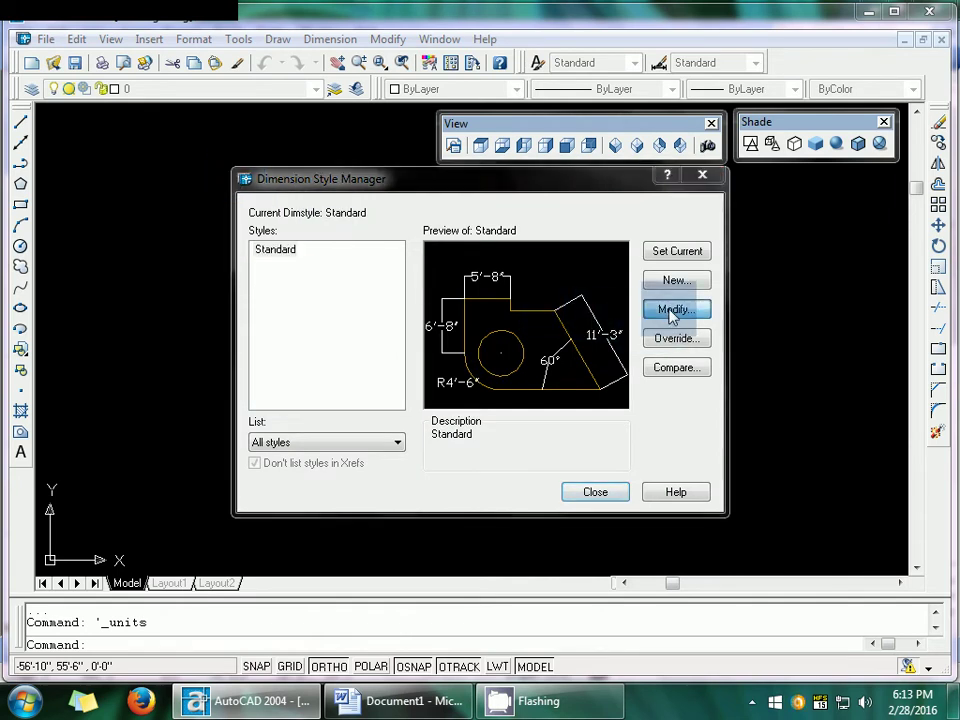
click(438, 182)
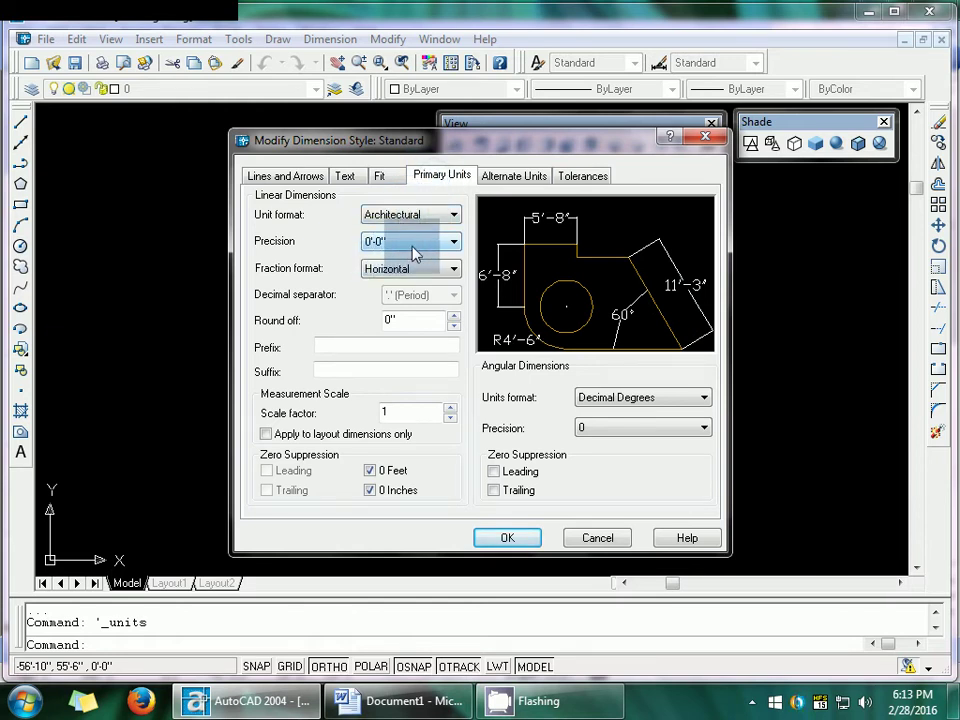
click(342, 180)
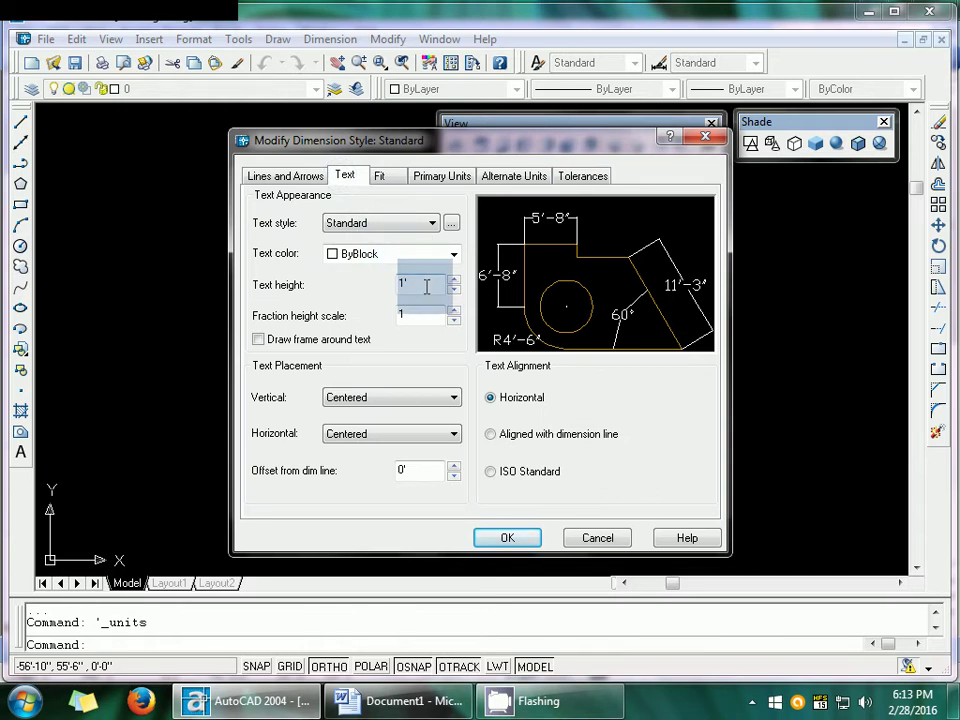
click(499, 541)
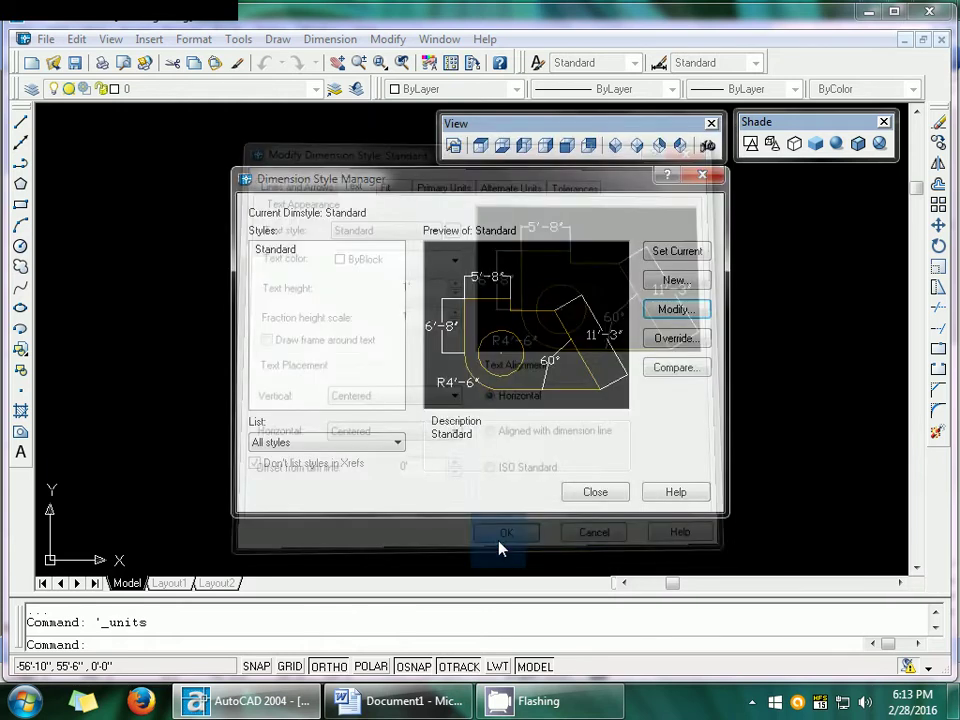
click(580, 497)
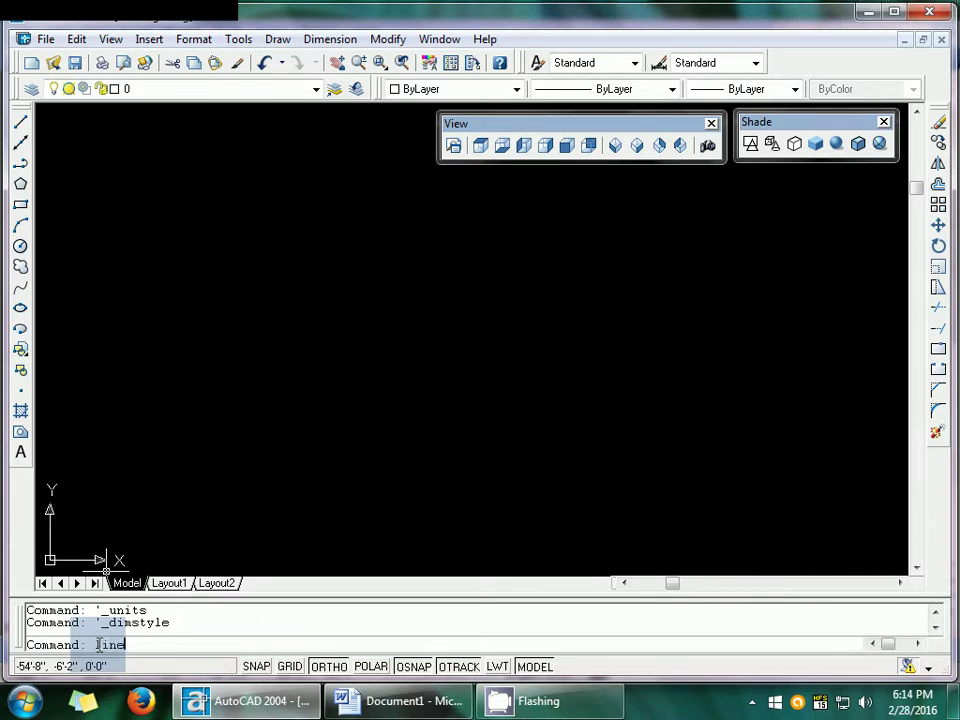
- Start a line at the room's first corner with Ortho on and draw a 50' horizontal wall
key(Return)
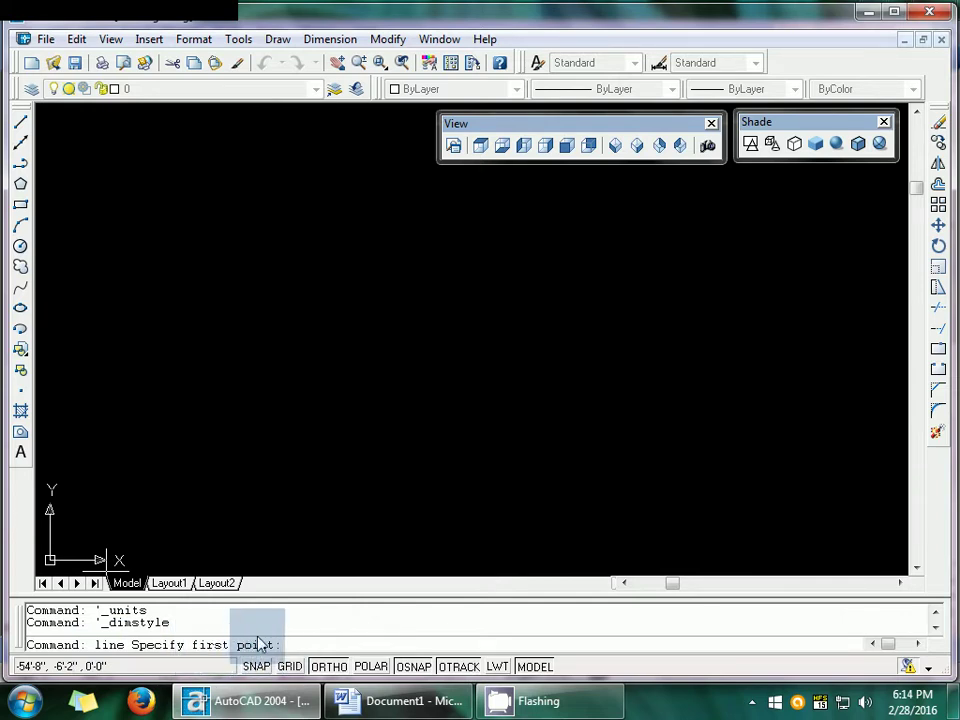
click(144, 222)
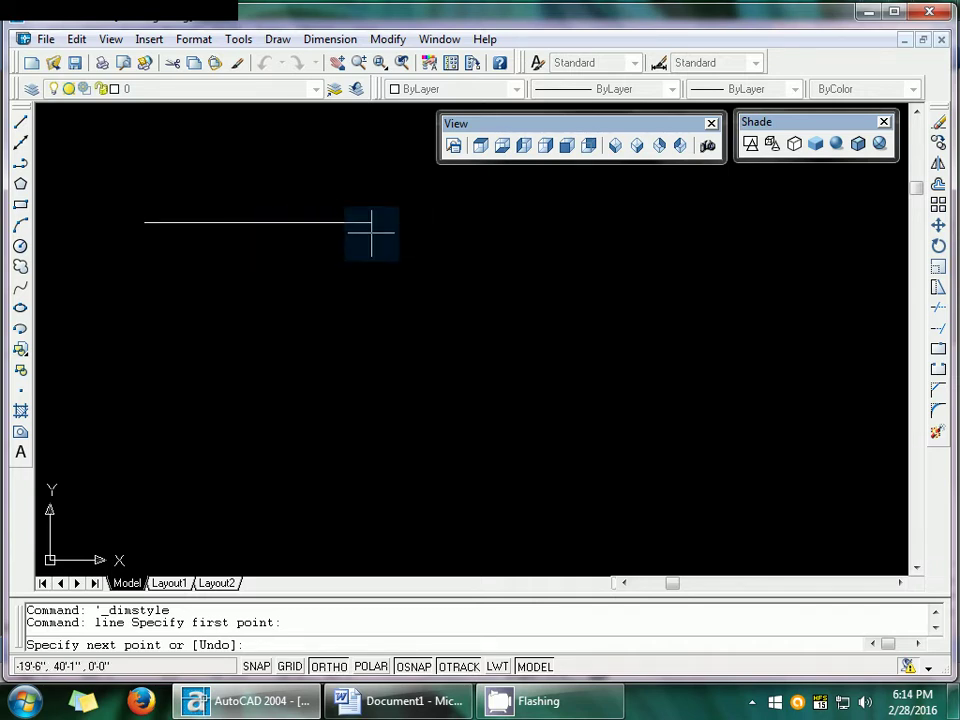
key(F8)
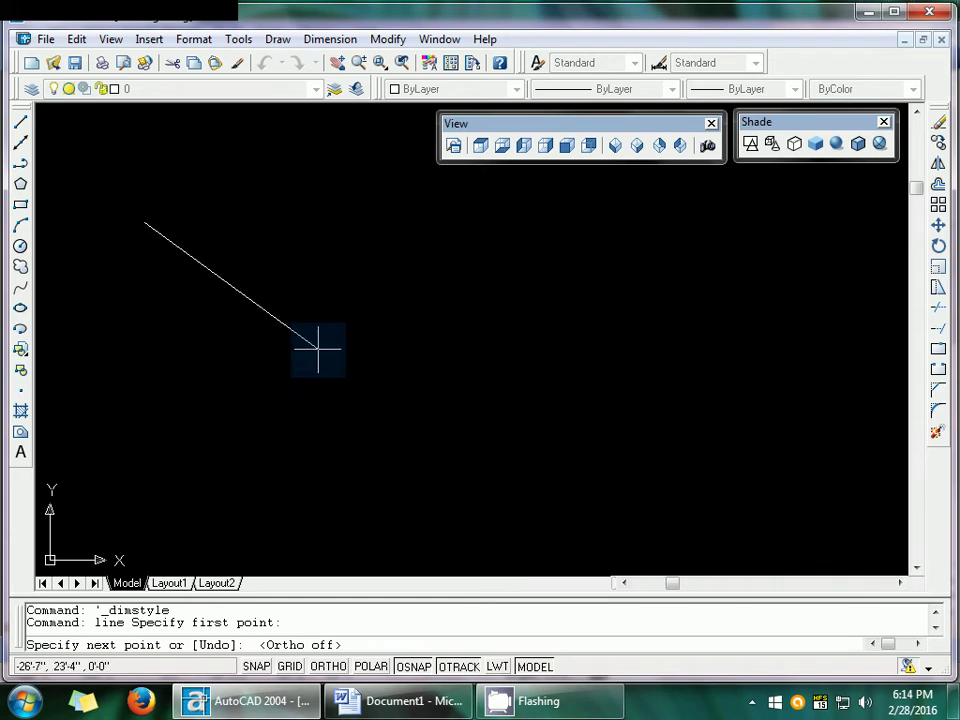
key(F8)
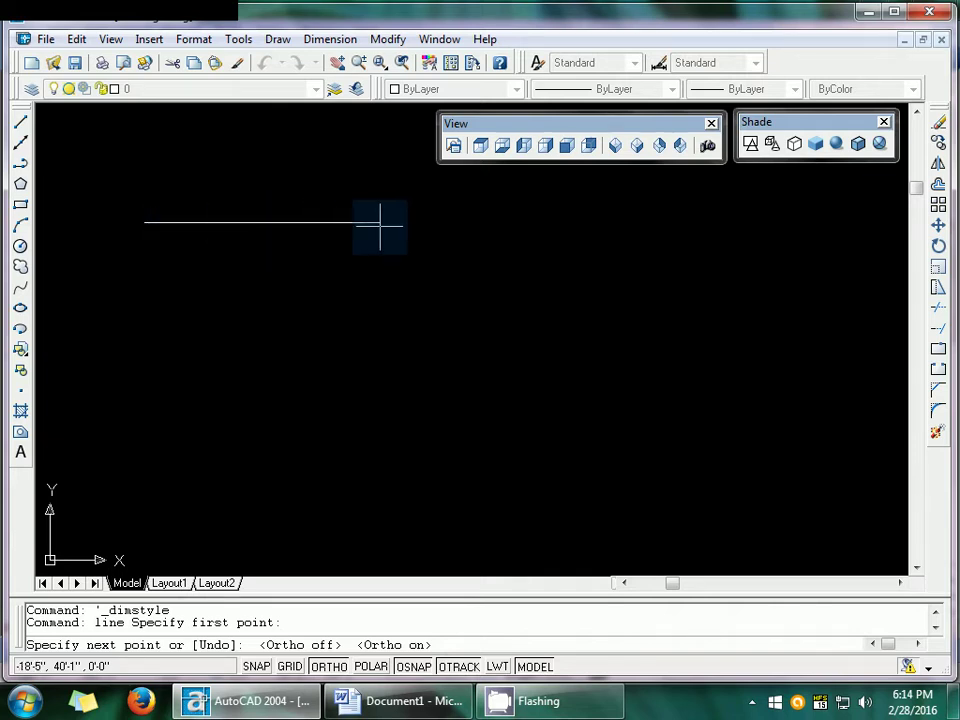
text(50')
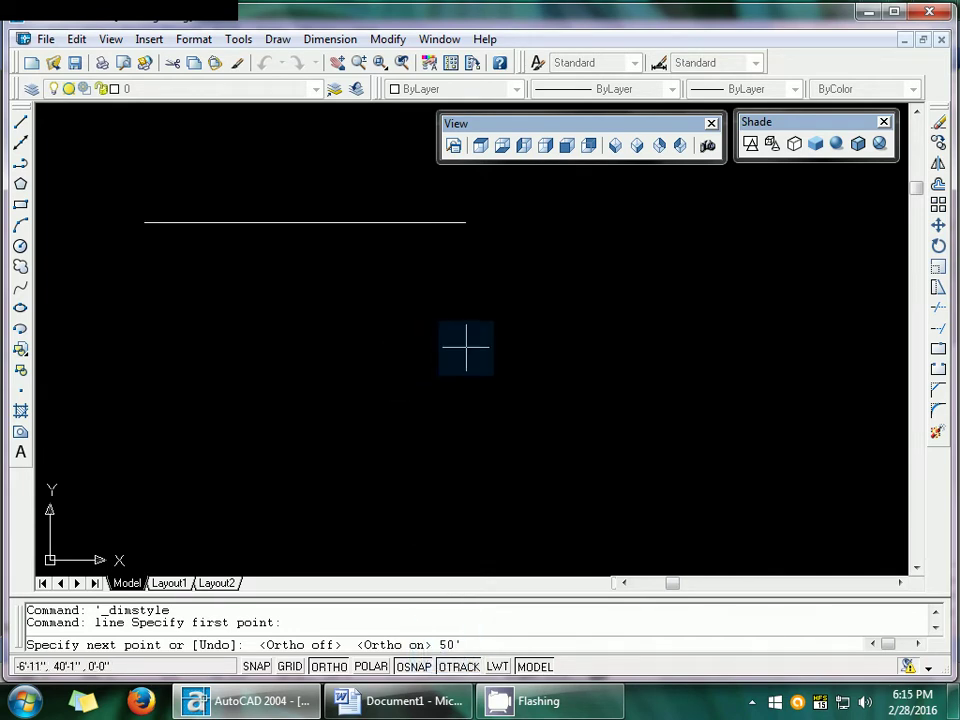
right_click(466, 347)
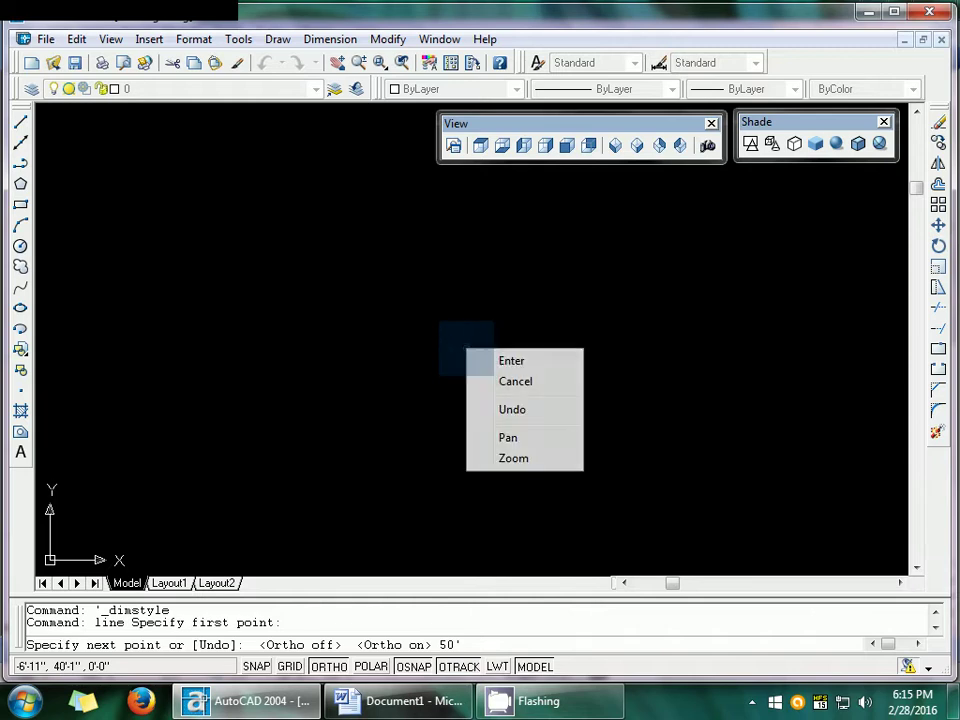
click(507, 363)
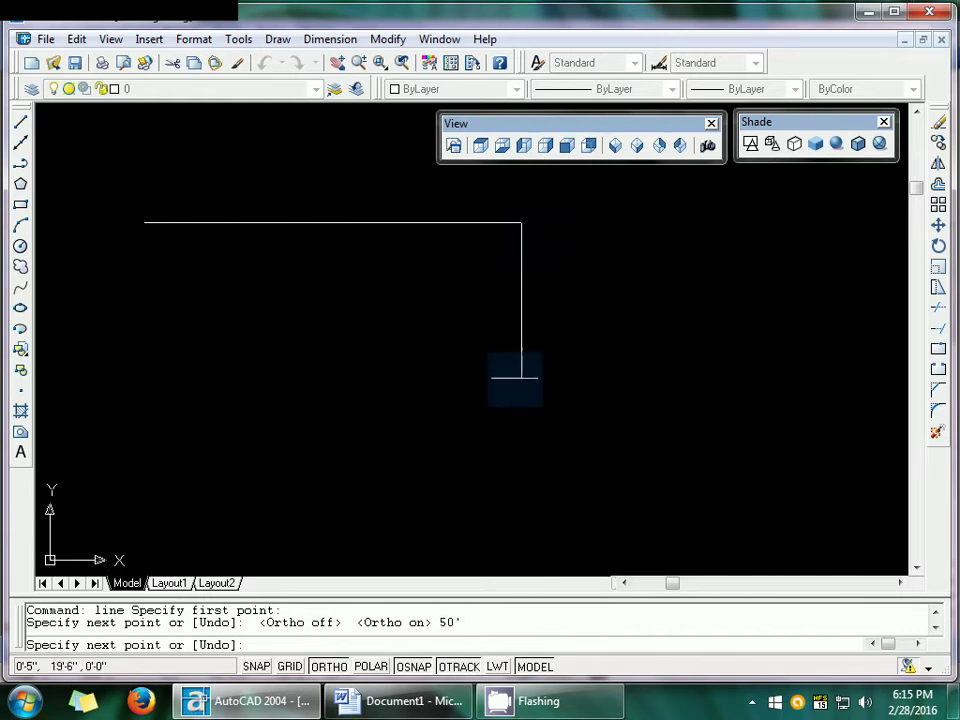
- Add the 50' vertical line down from its end, end LINE, and Zoom All
scroll(514, 370, down, 2)
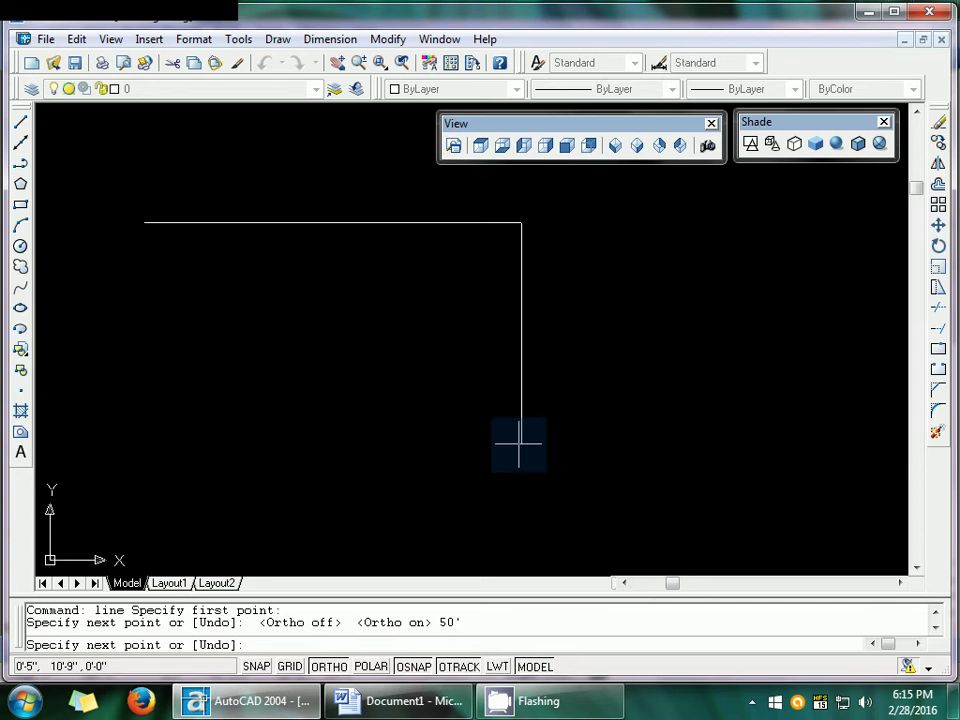
key(Return)
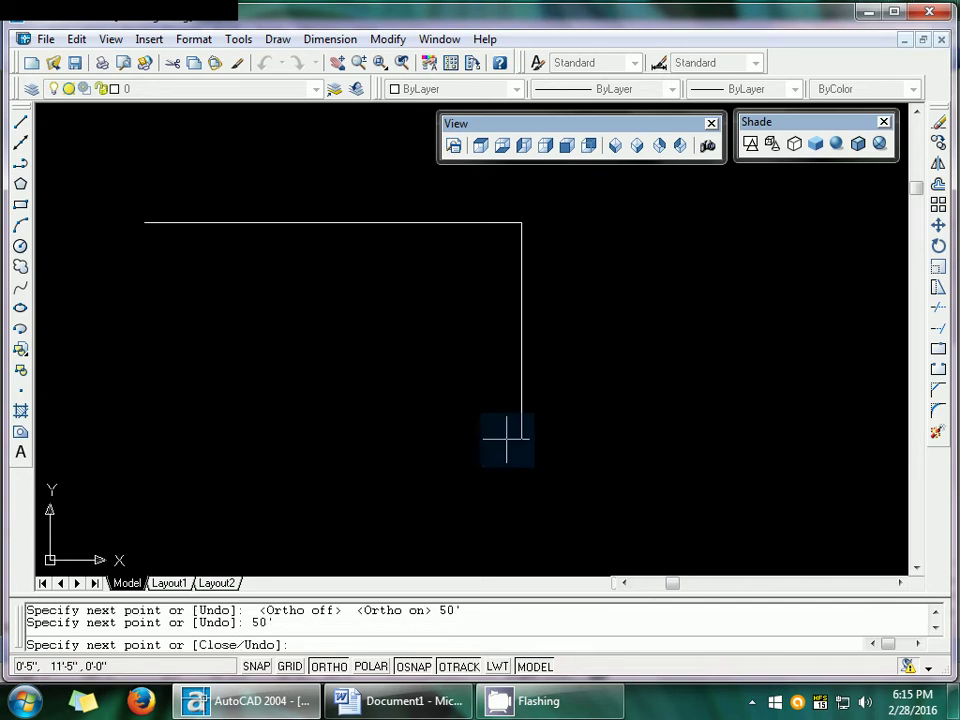
scroll(245, 500, down, 2)
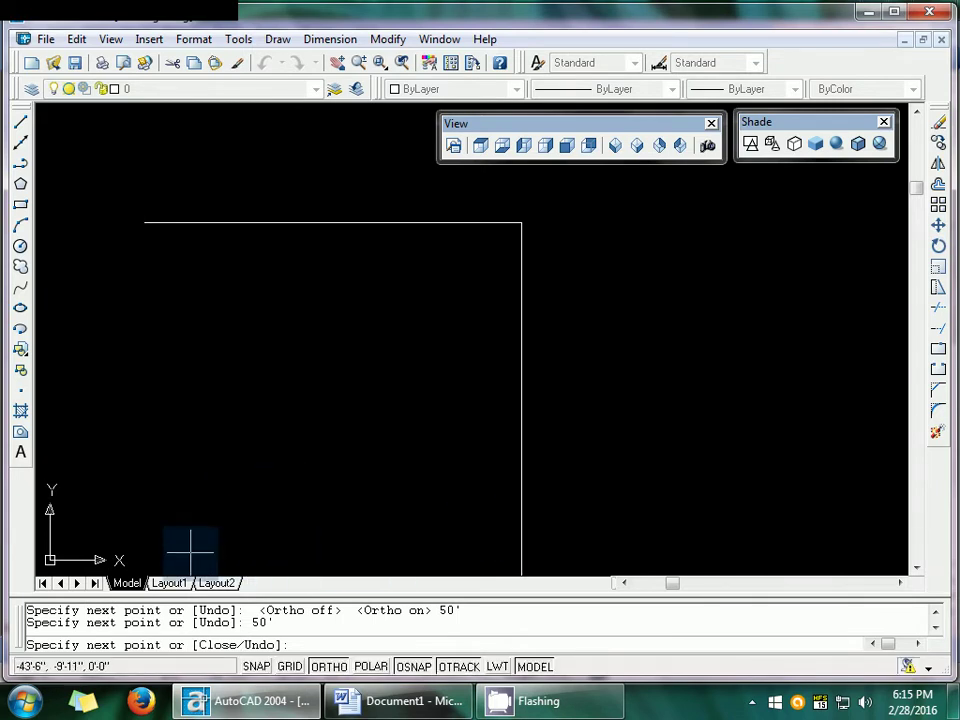
key(Return)
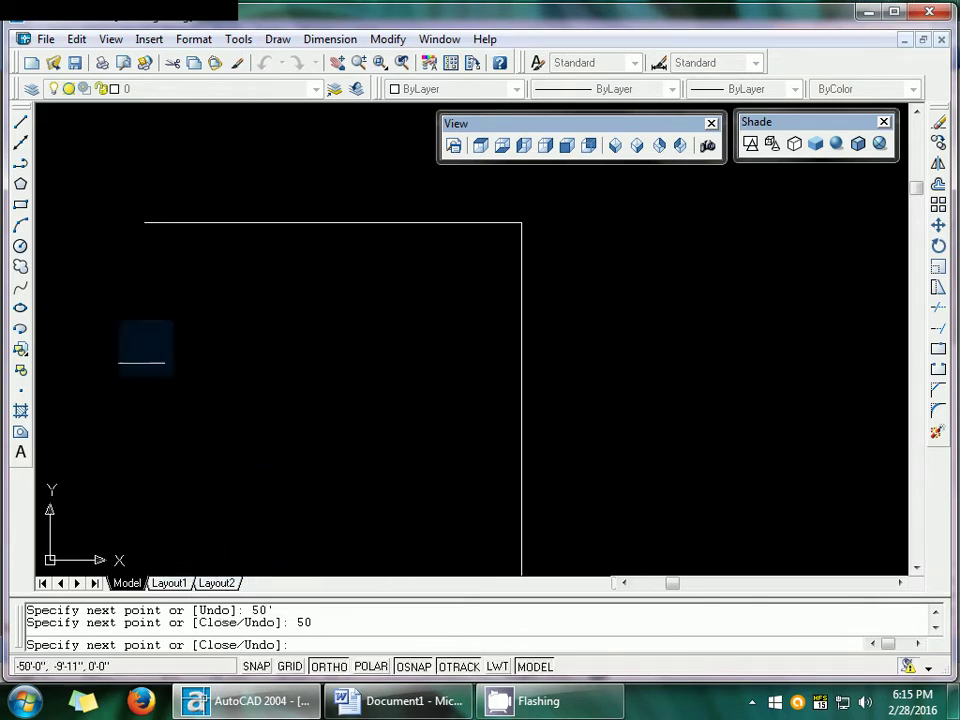
text(50)
key(Return)
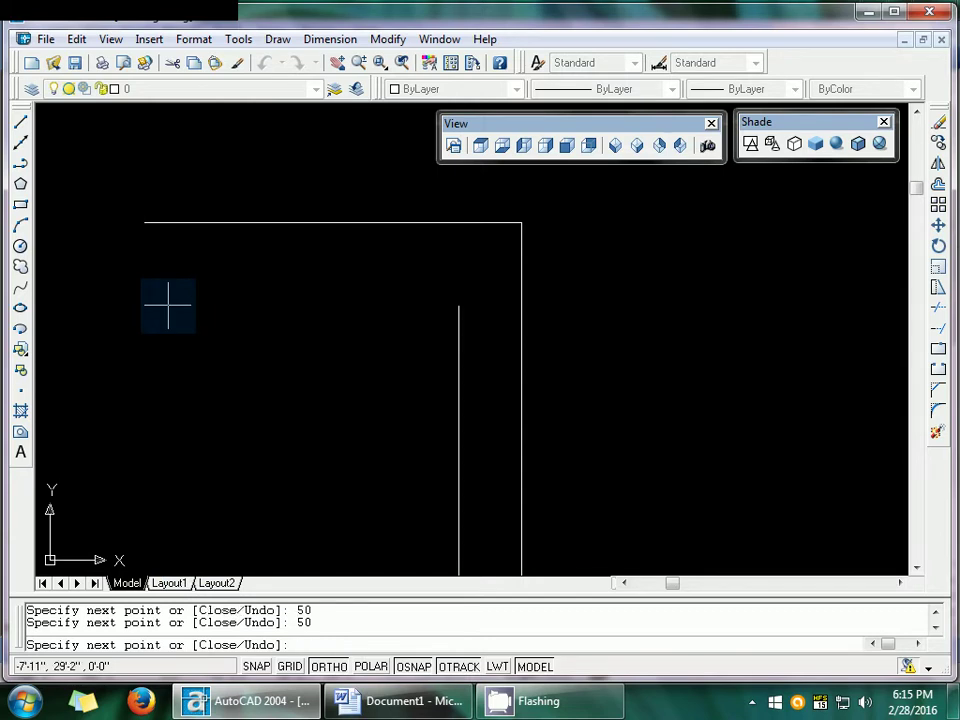
scroll(322, 446, down, 1)
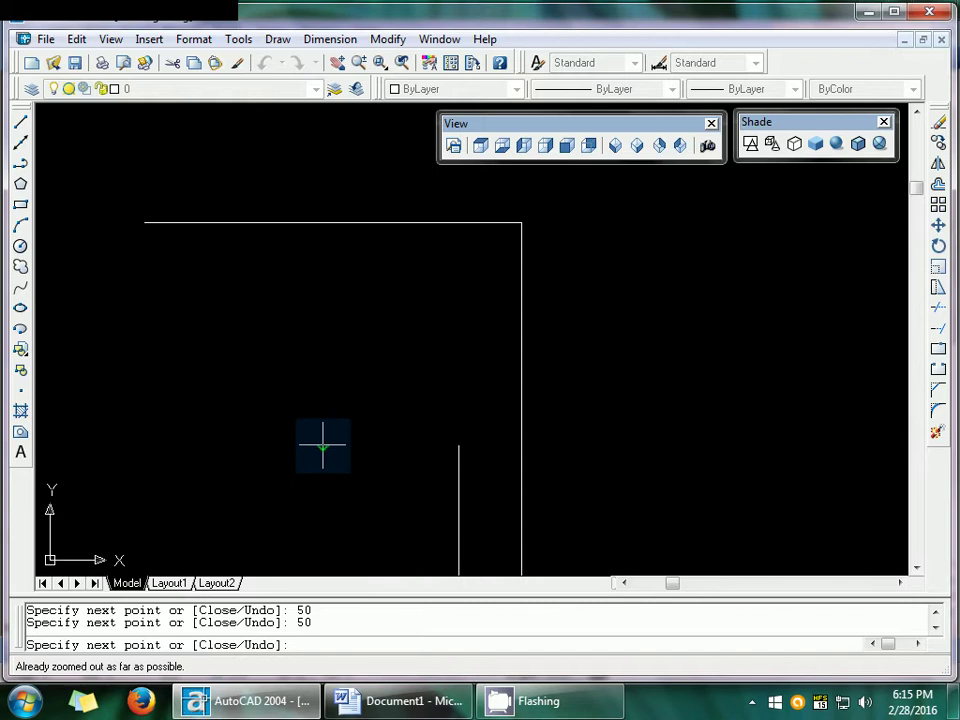
key(Escape)
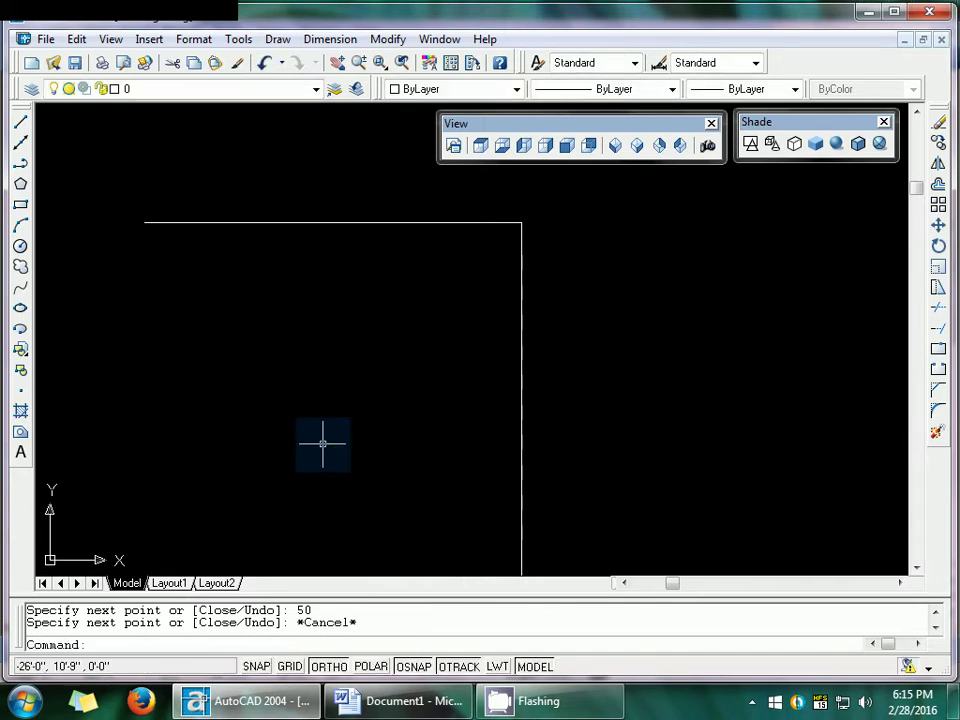
scroll(325, 437, down, 1)
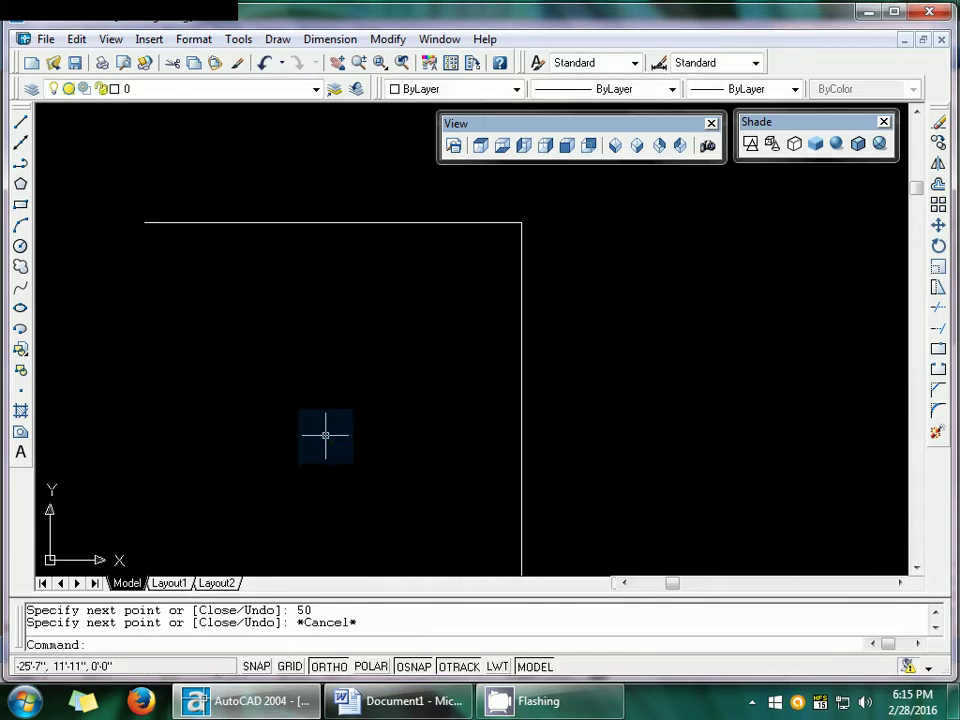
text(z)
key(Return)
text(a)
key(Return)
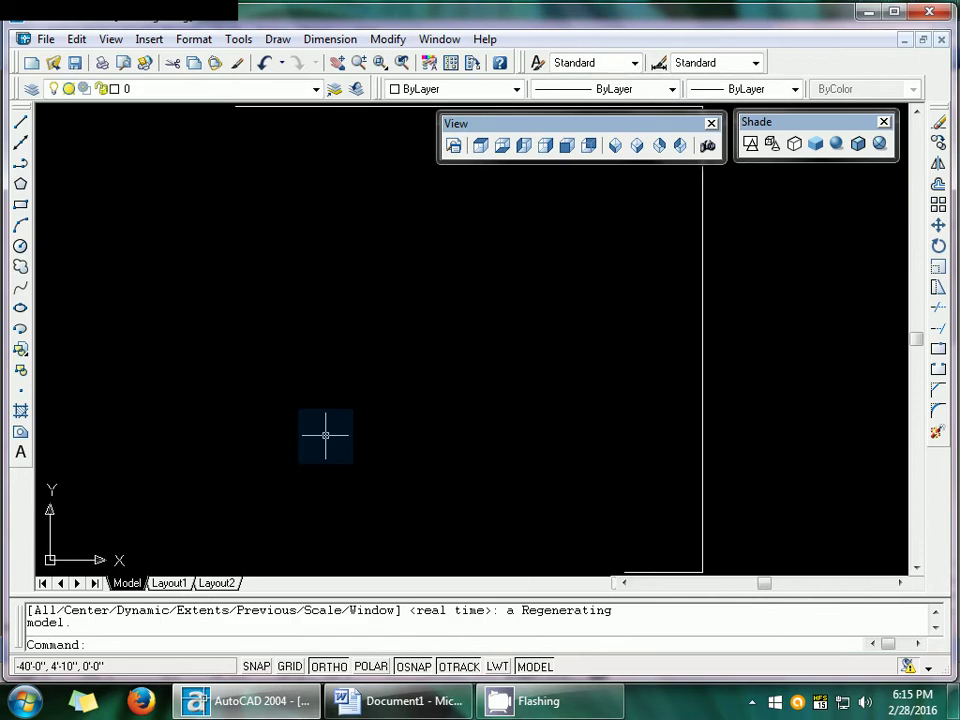
- Erase the short stub and the two 50' corner lines
click(404, 467)
key(Delete)
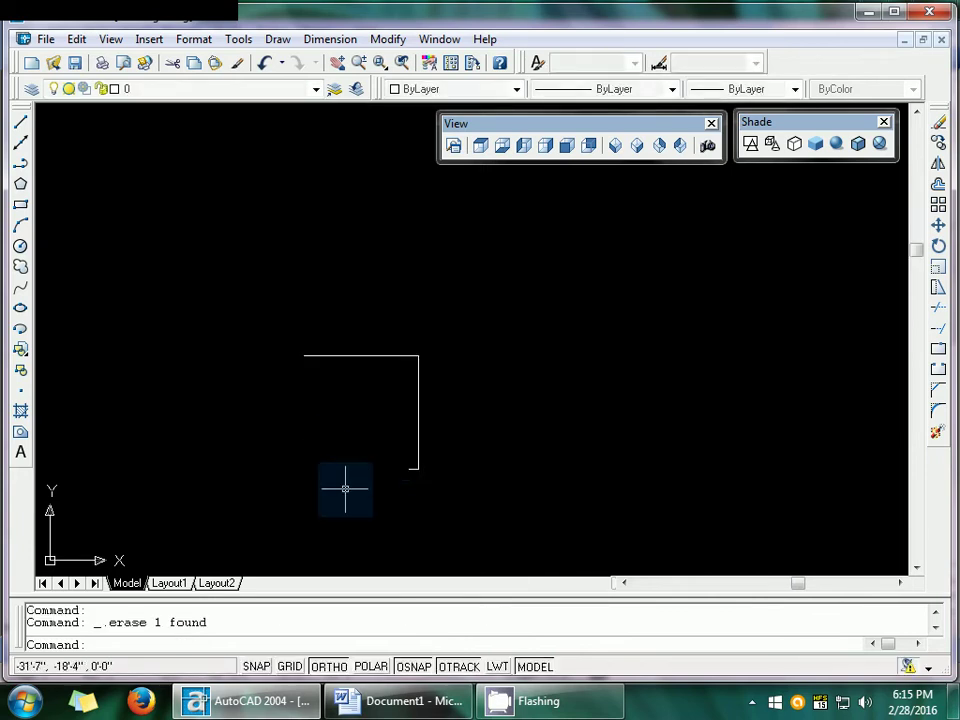
click(418, 441)
key(Delete)
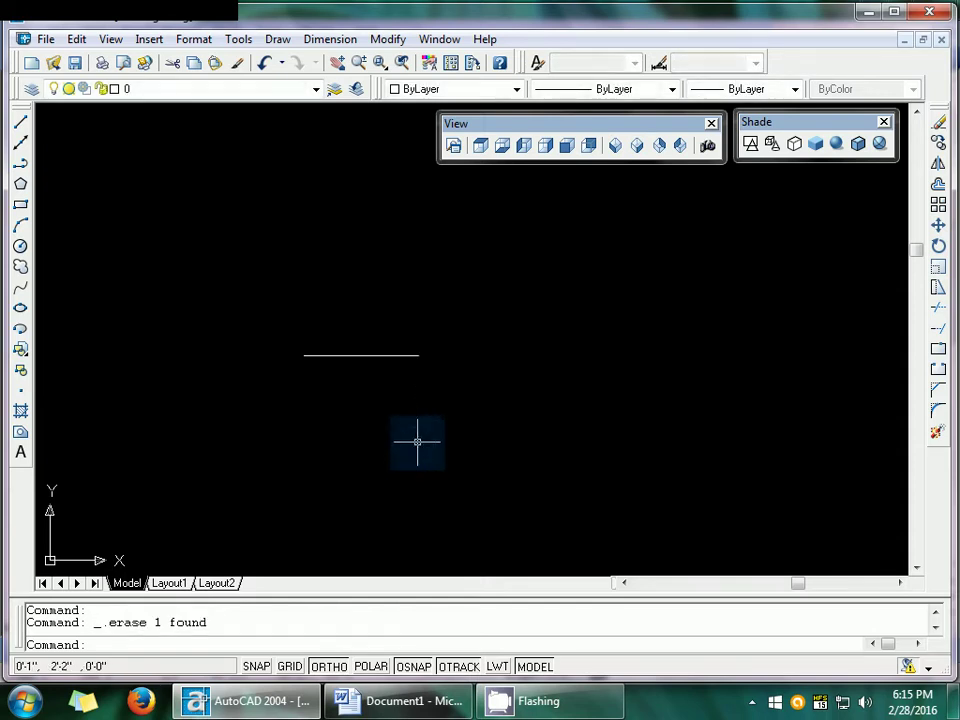
click(361, 355)
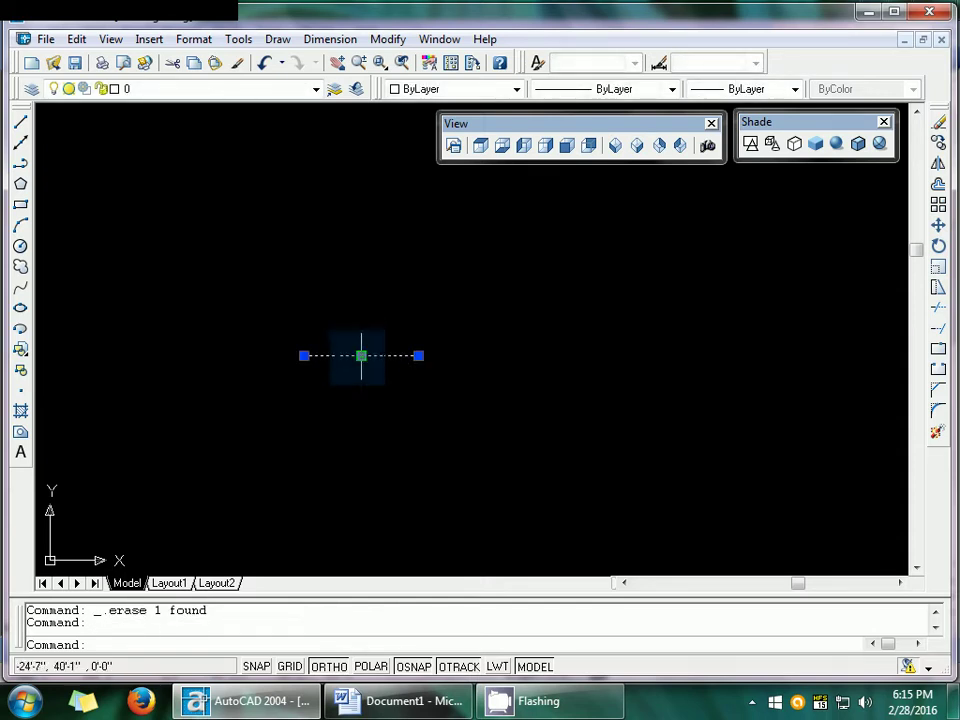
key(Delete)
scroll(358, 358, down, 2)
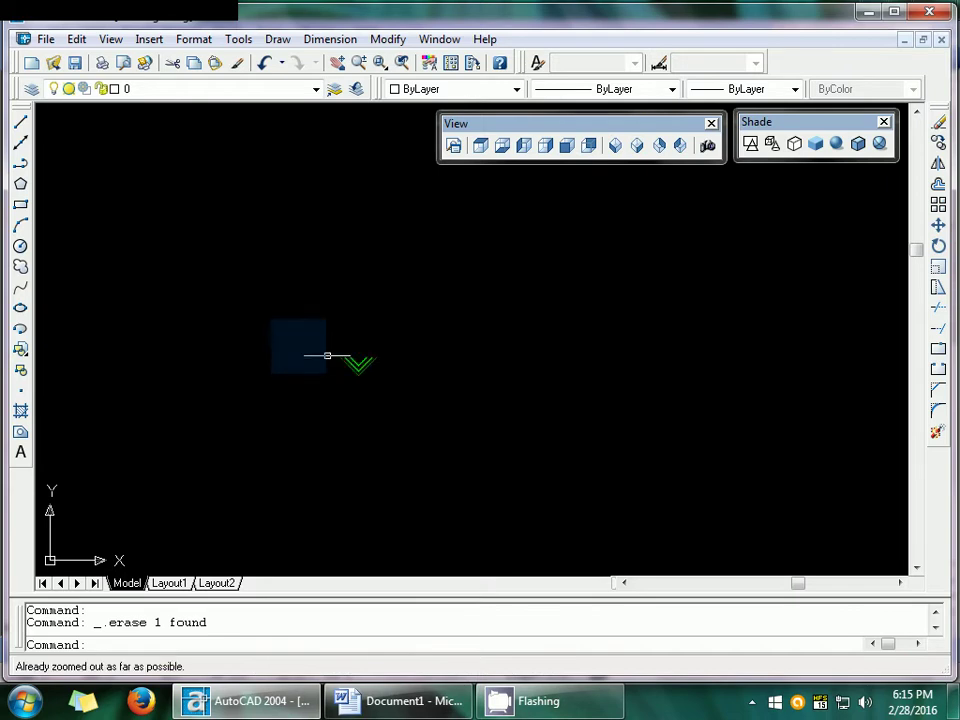
scroll(300, 317, down, 1)
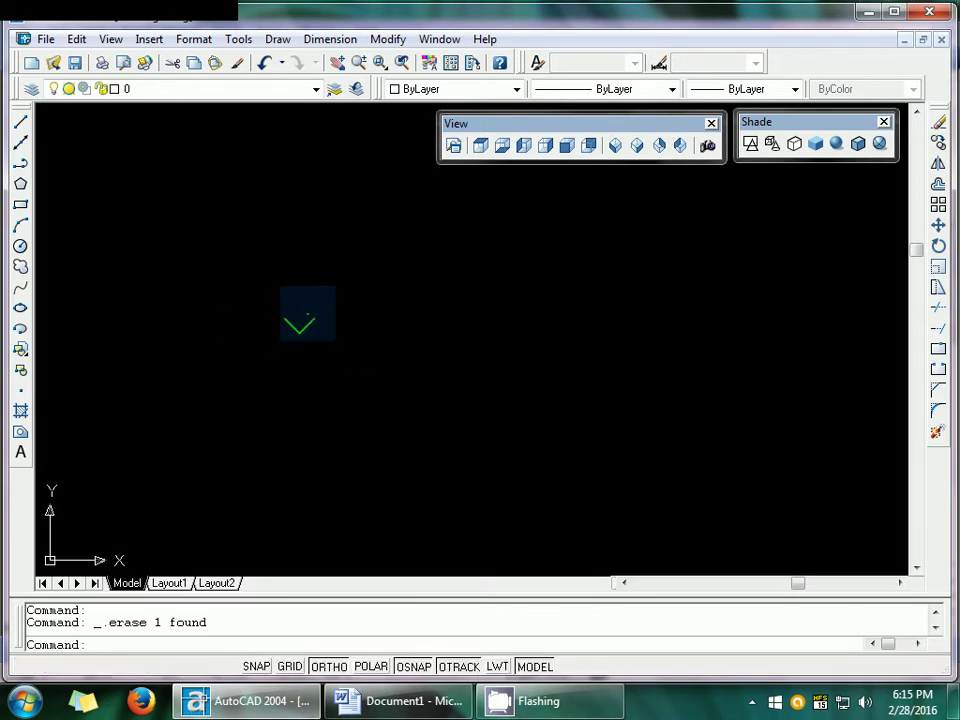
- Draw a closed square with LINE using 50' for each of the four sides
text(l)
key(Return)
click(211, 257)
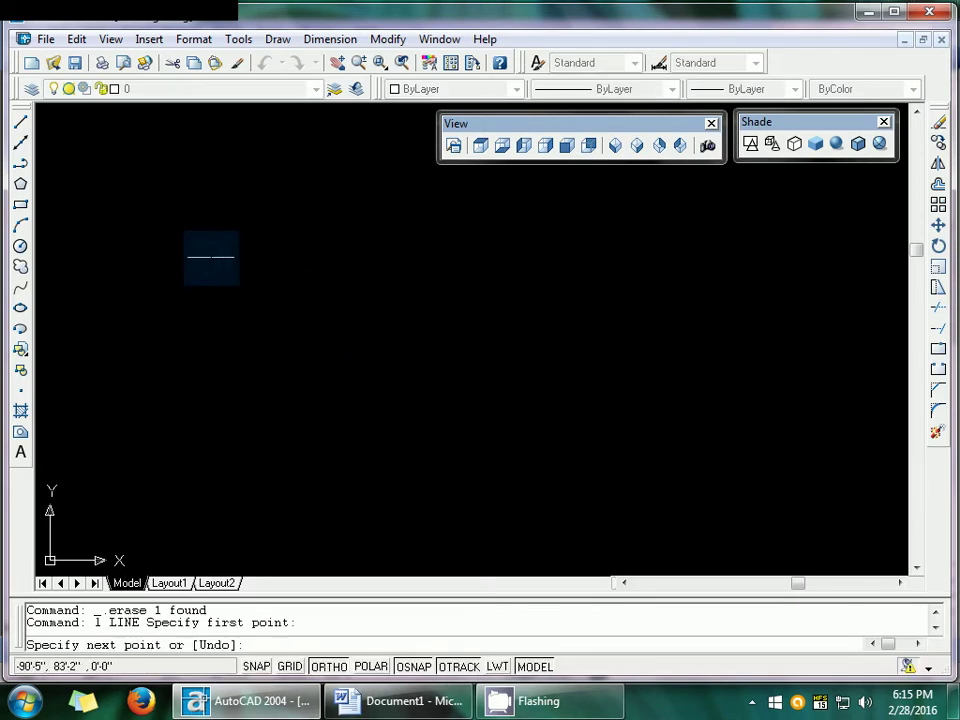
text(50')
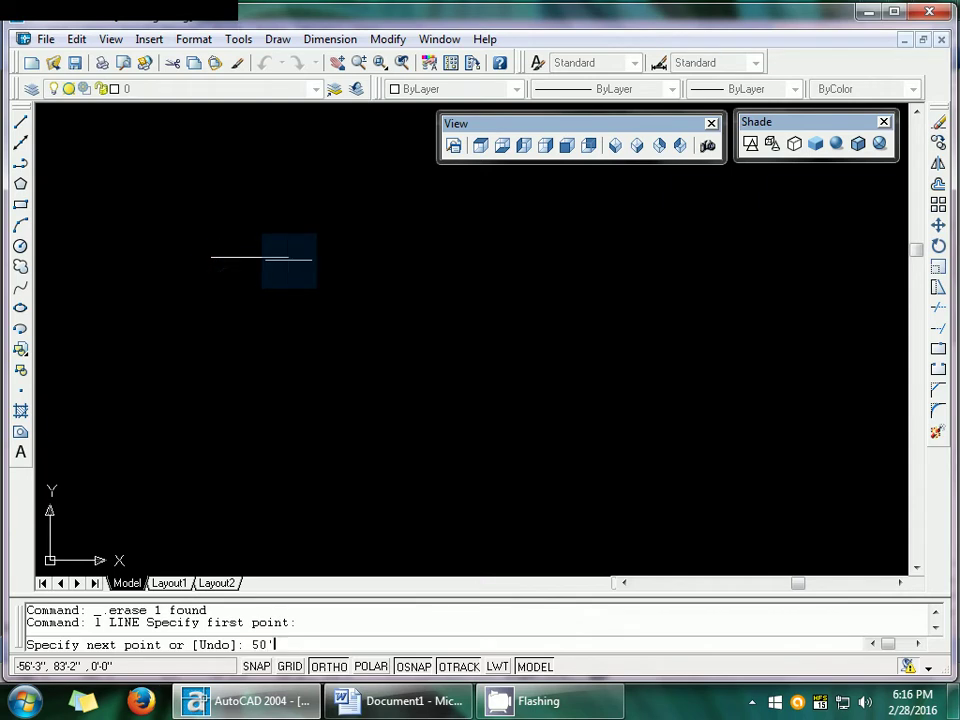
key(Return)
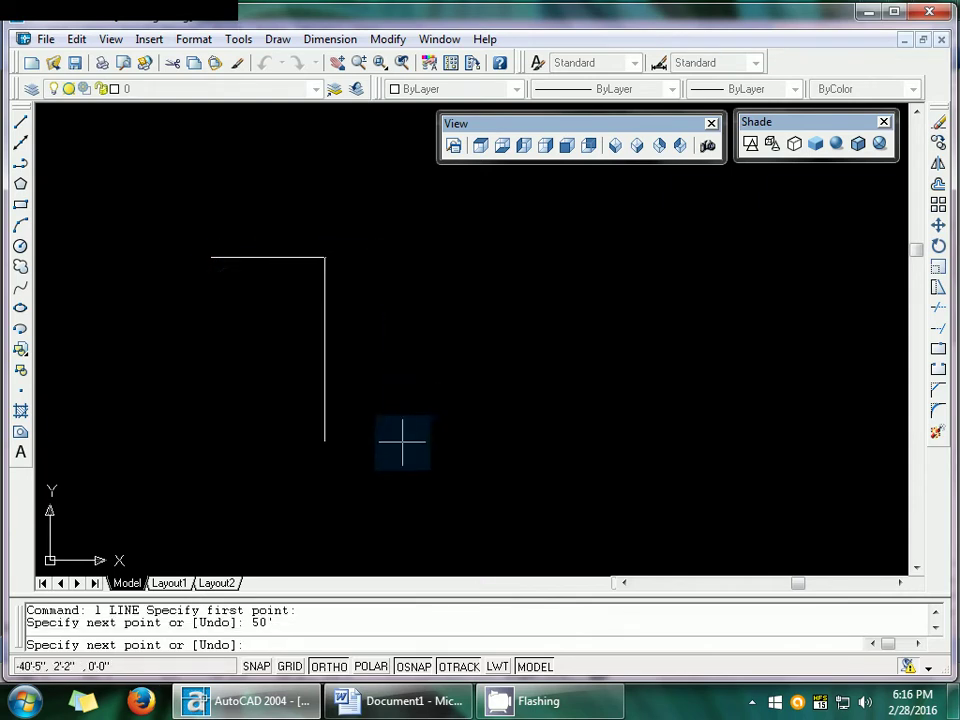
text(50')
key(Return)
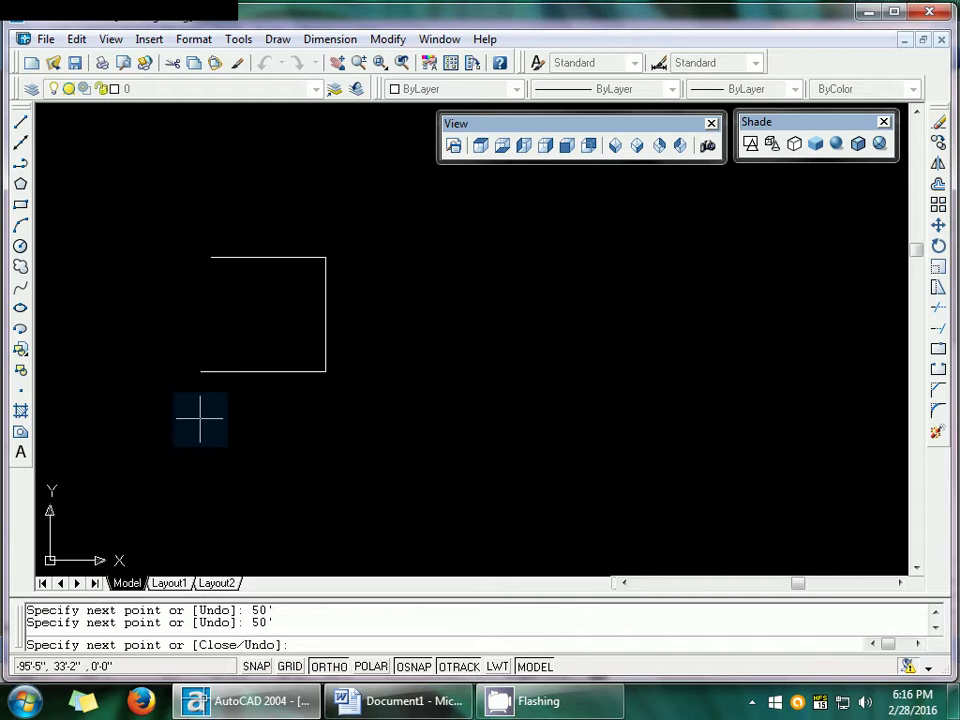
text(50')
key(Return)
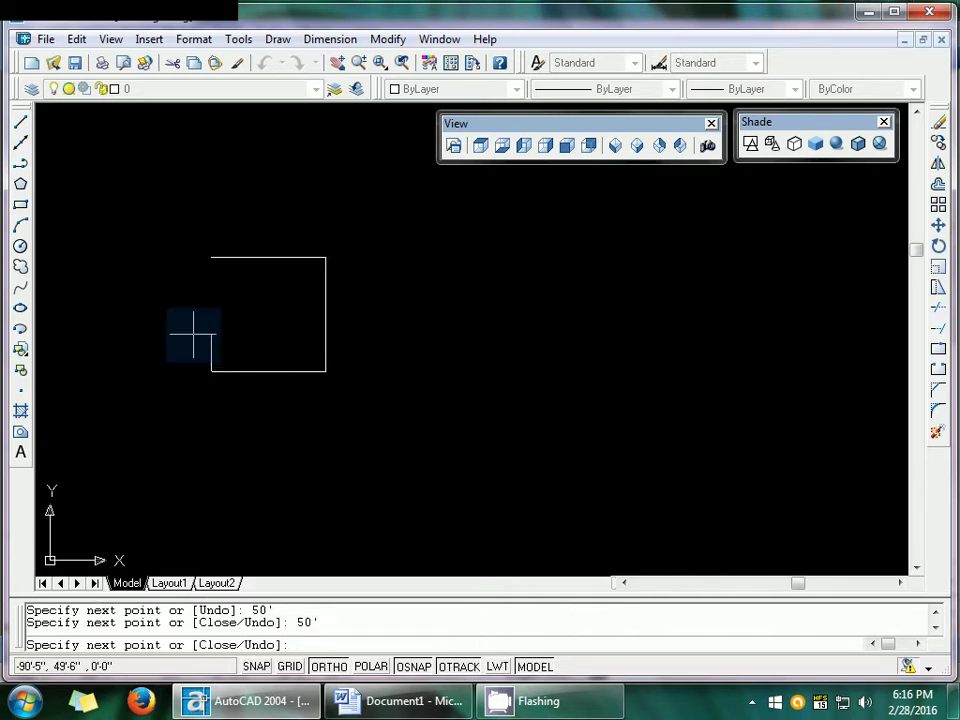
key(Return)
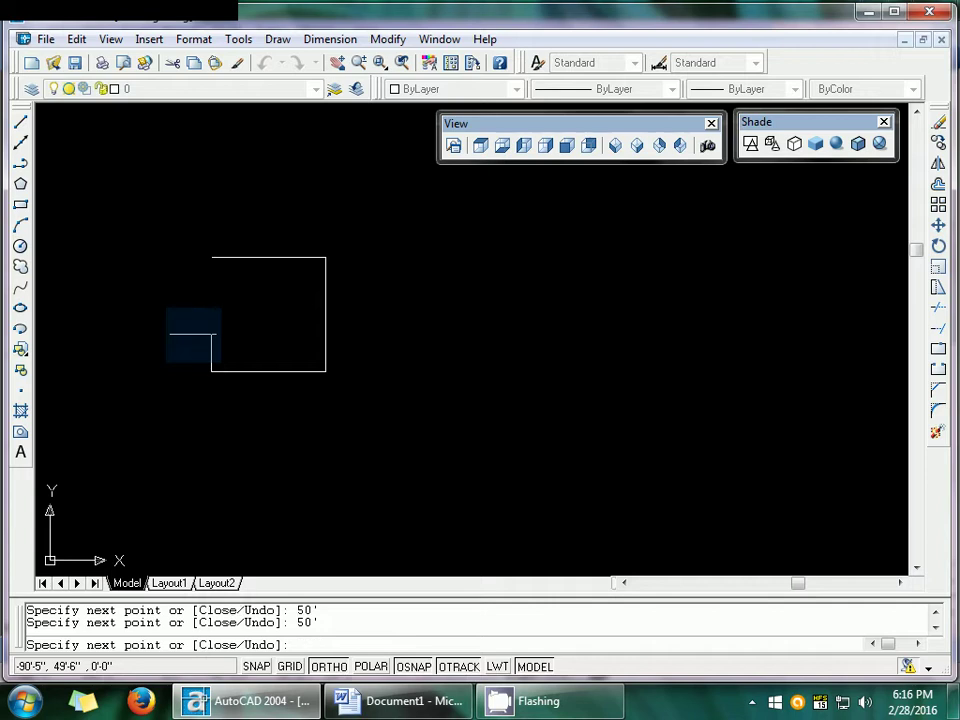
key(Return)
key(Escape)
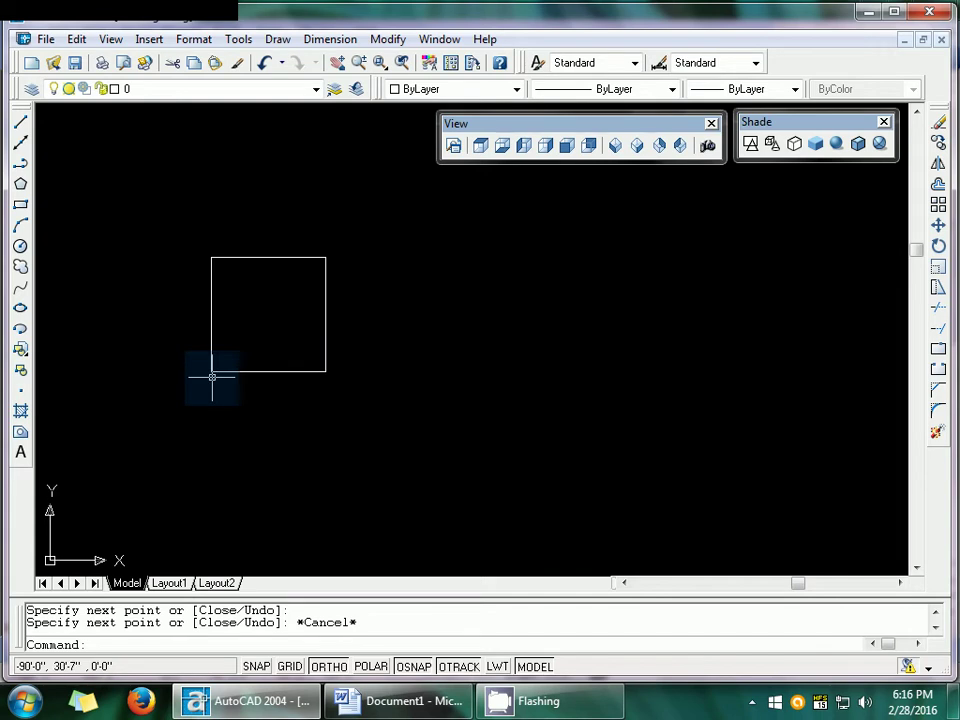
- Zoom All to show the whole square
text(z)
key(Return)
text(a)
key(Return)
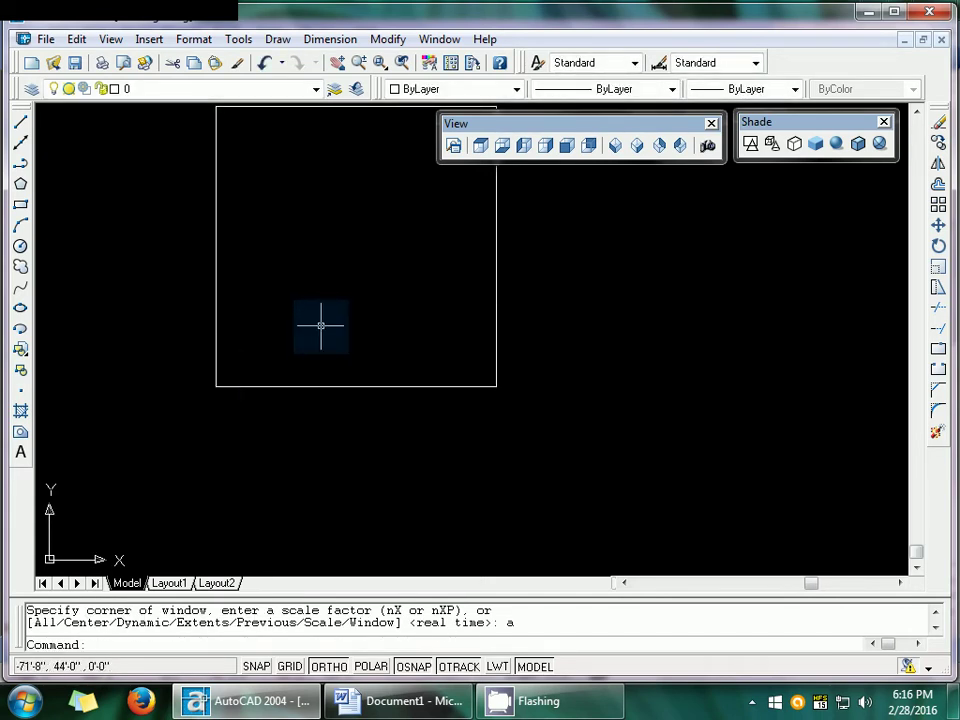
- Pan the view so the square shifts down and right into the centre
text(p)
key(Return)
drag(343, 272, 441, 401)
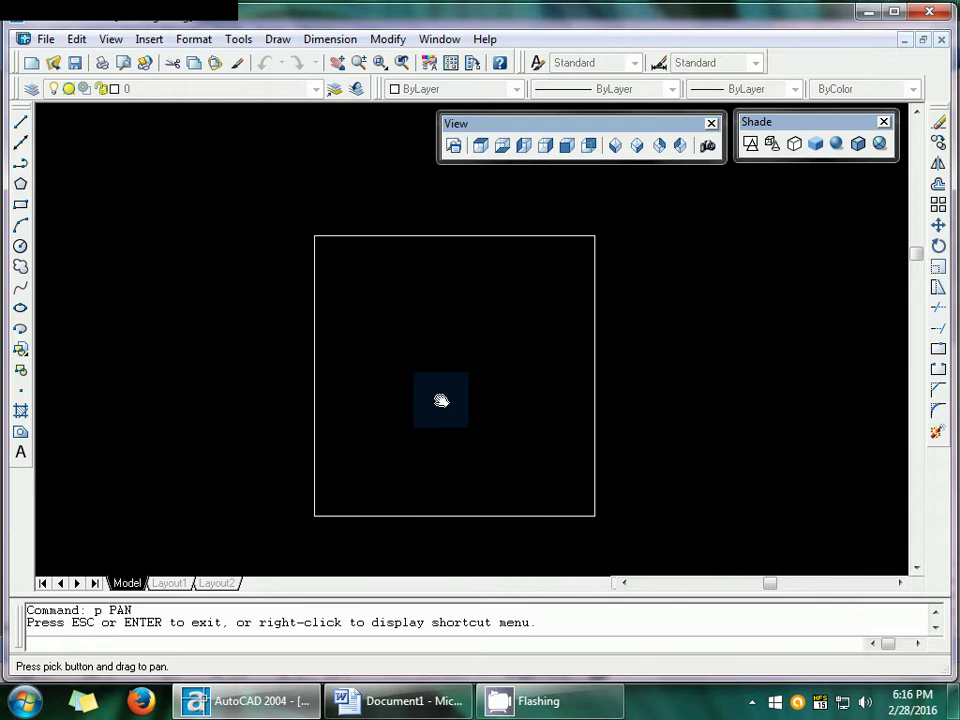
key(Escape)
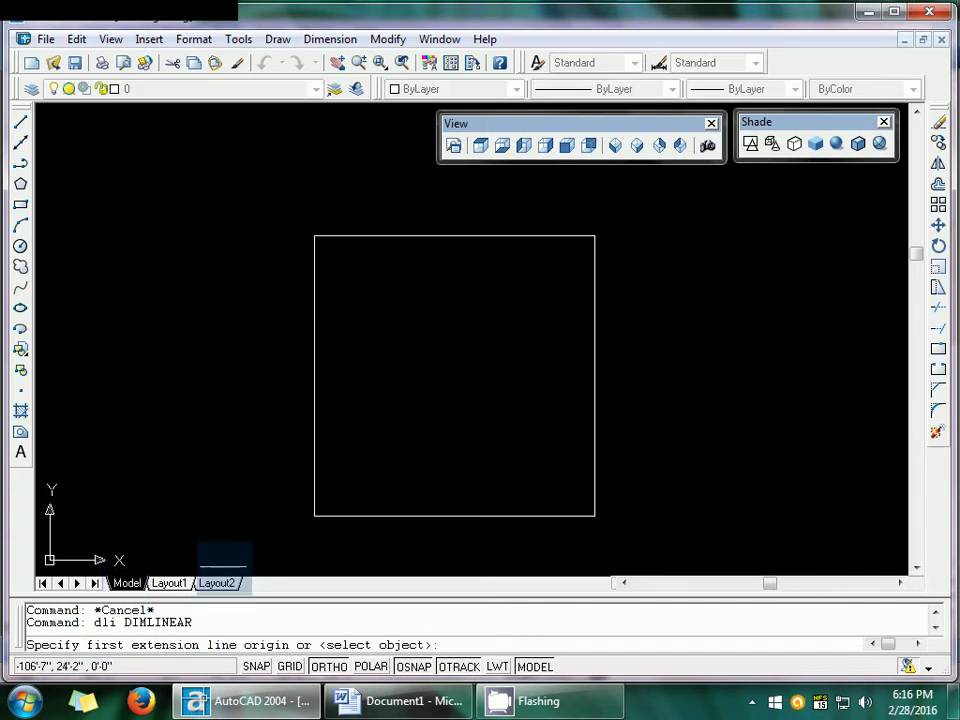
- Dimension the square's top edge at 50', zoom in on the text, then Zoom All
click(314, 235)
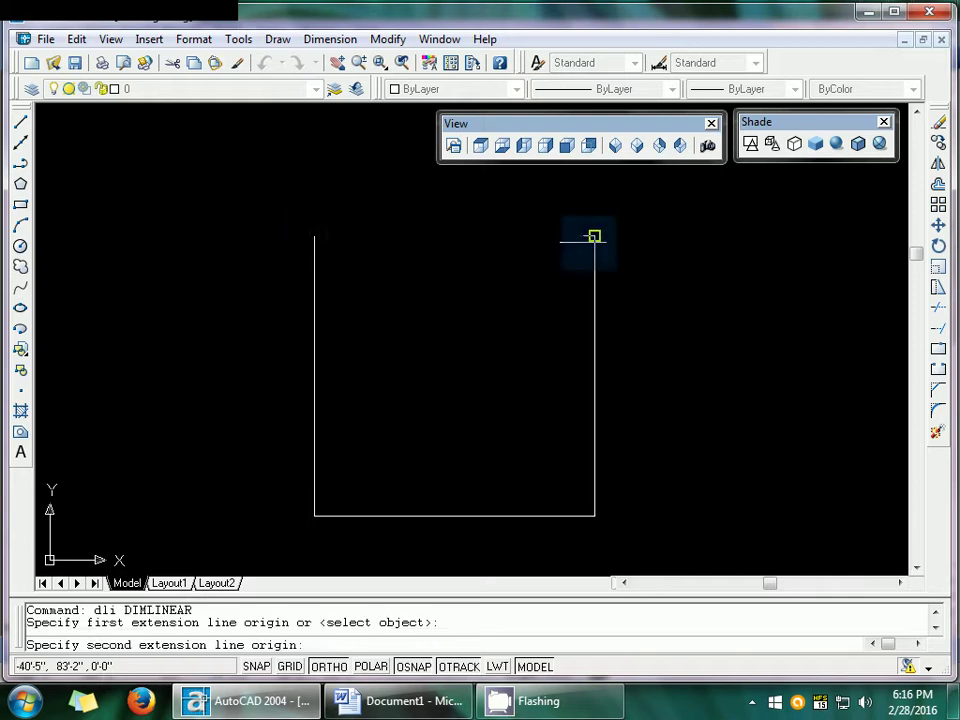
click(594, 235)
click(599, 214)
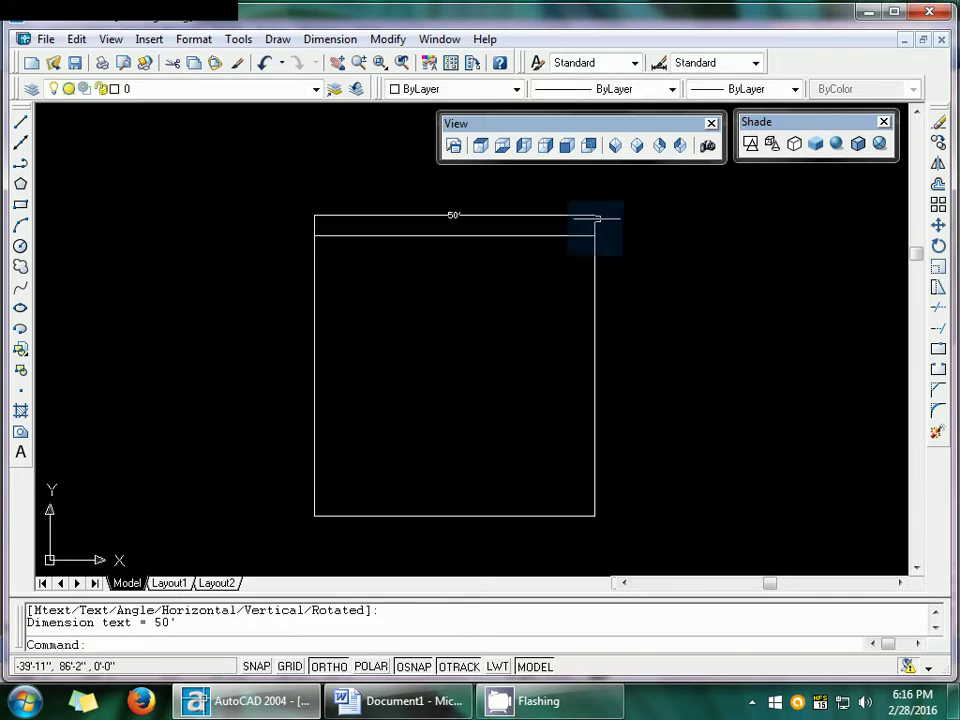
text(z)
key(Return)
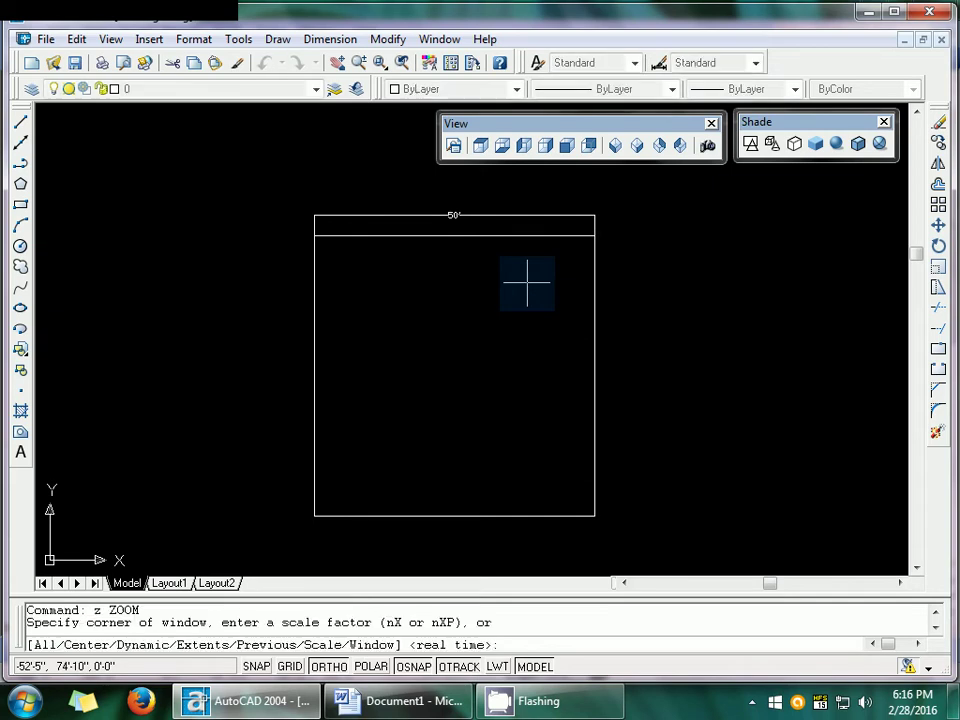
click(436, 202)
click(481, 229)
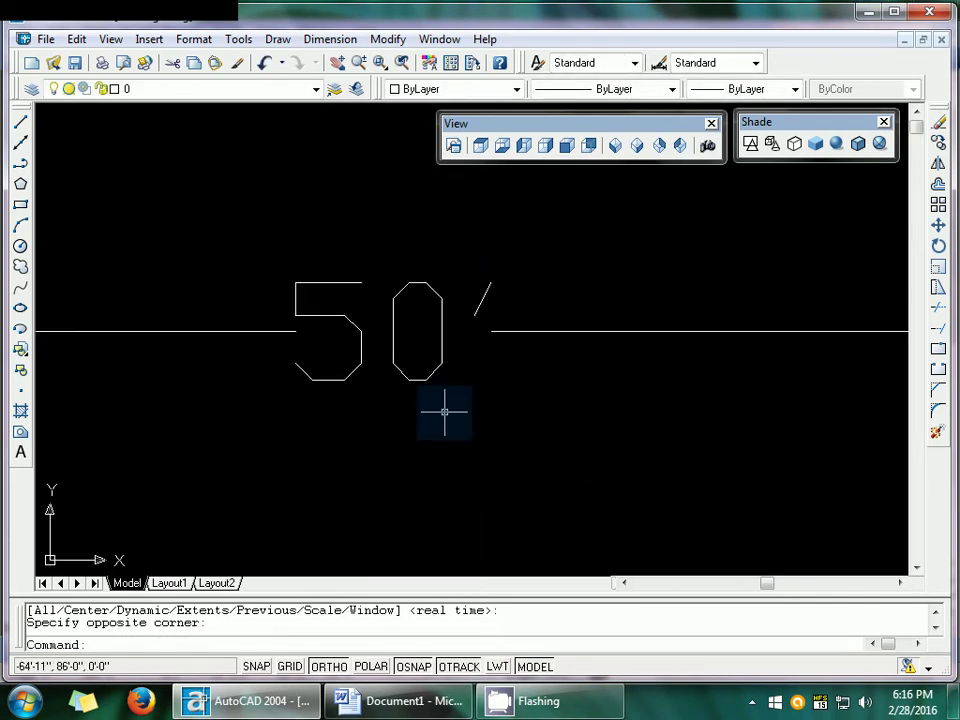
text(z)
key(Return)
text(a)
key(Return)
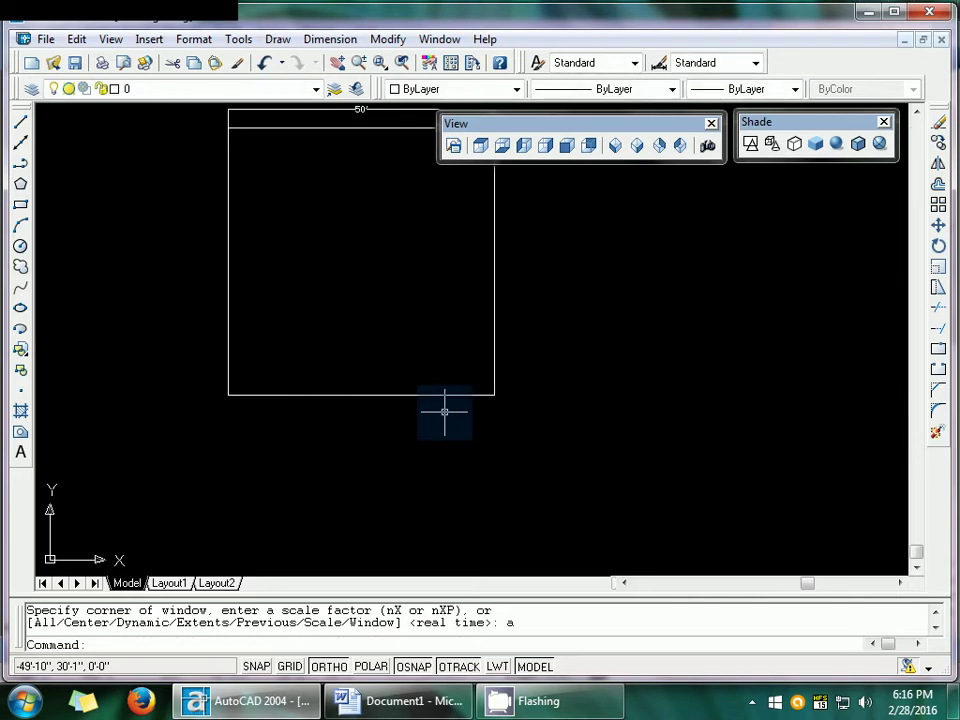
- Pan the square into place and erase the 50' dimension above its top edge
text(p)
key(Return)
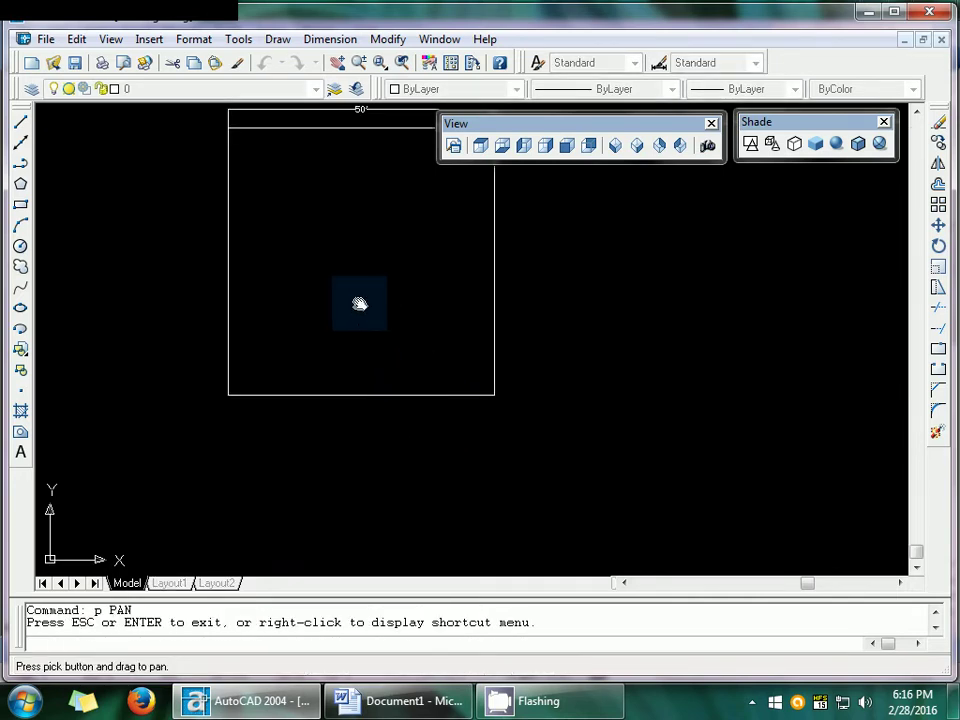
drag(360, 302, 439, 414)
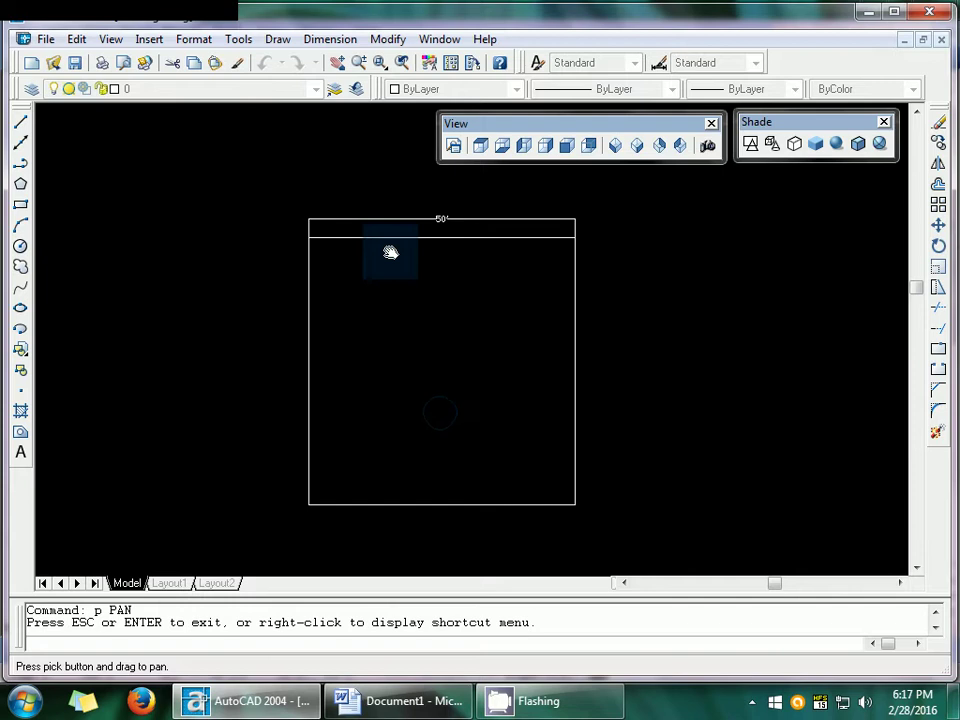
key(Escape)
click(395, 218)
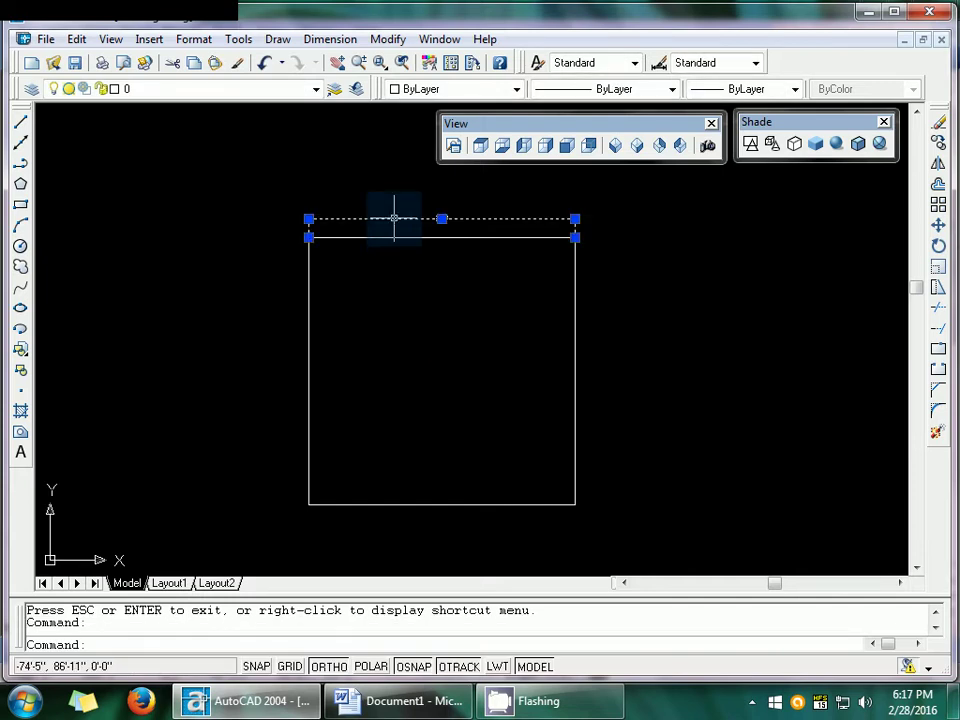
key(Delete)
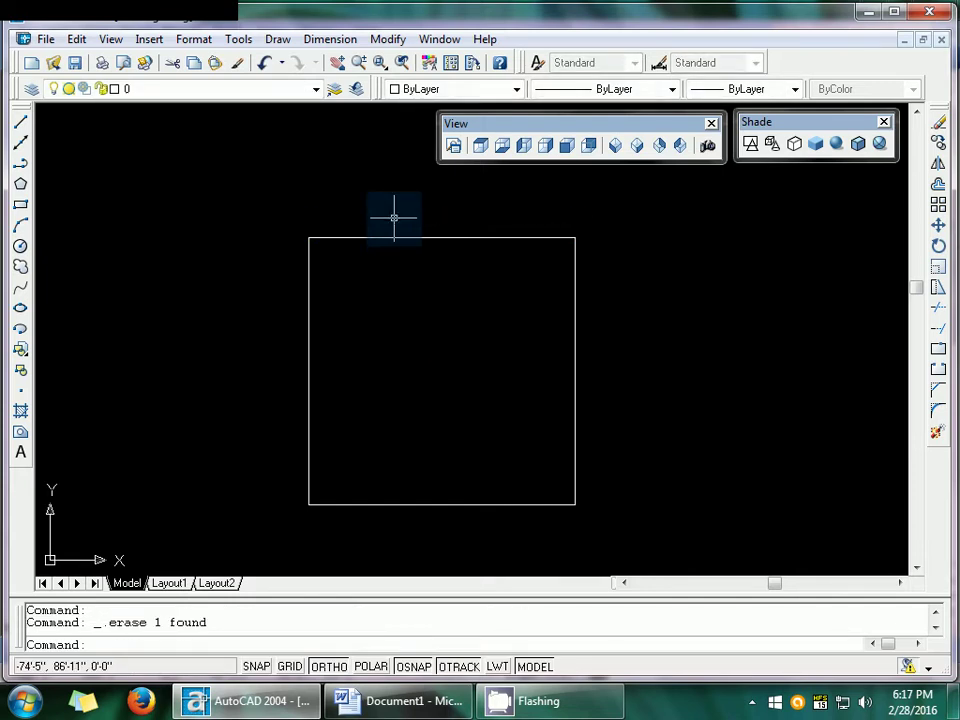
click(344, 237)
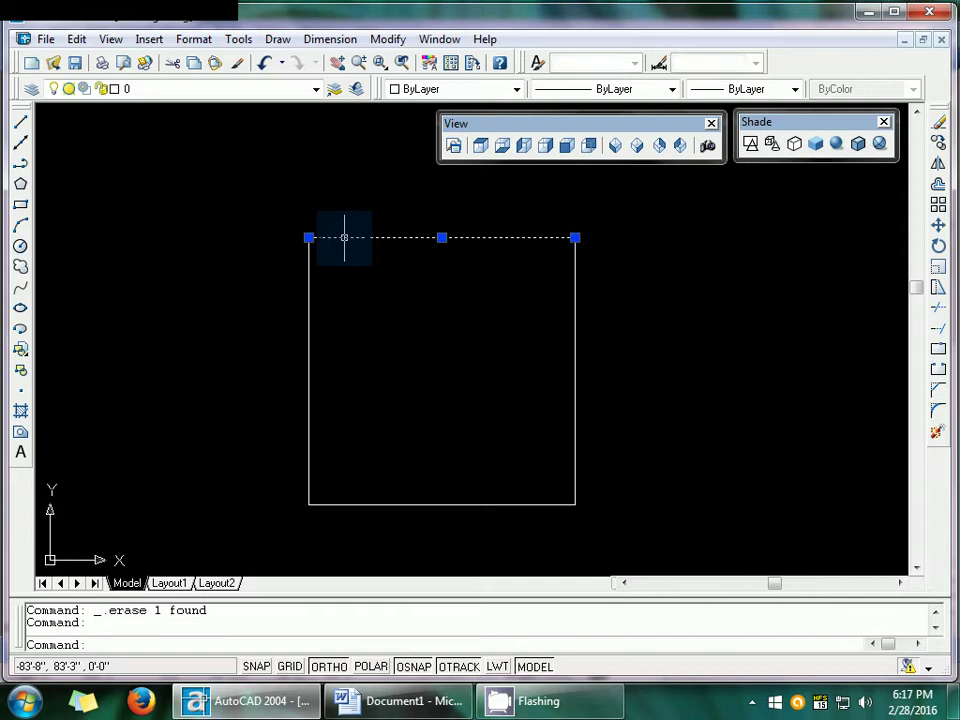
key(Escape)
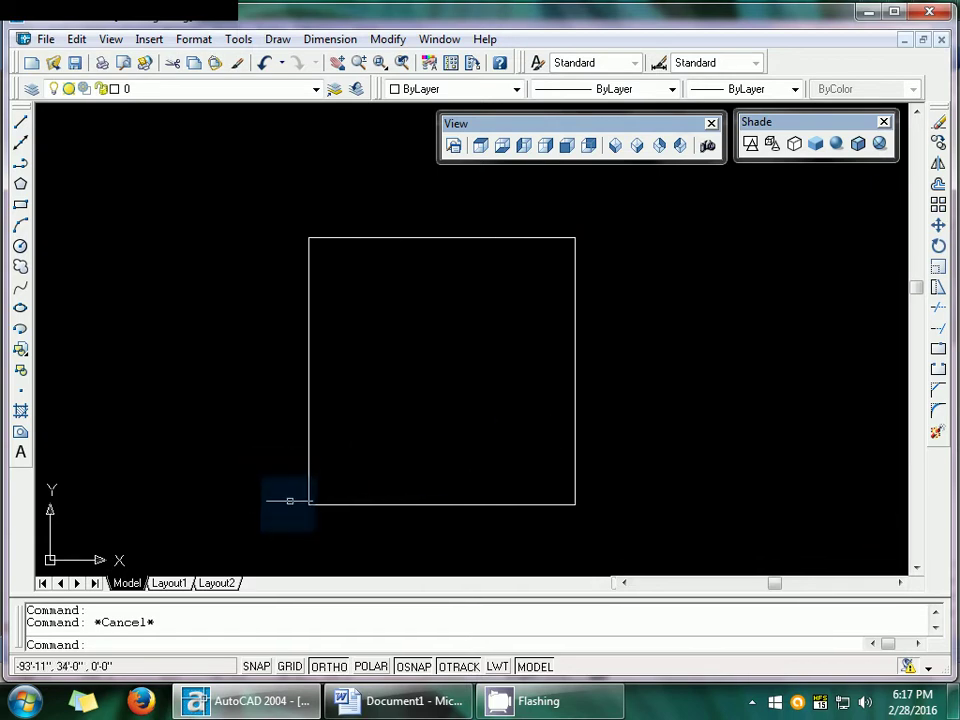
- Offset the square's bottom, left, top and right edges 9" inward
text(o)
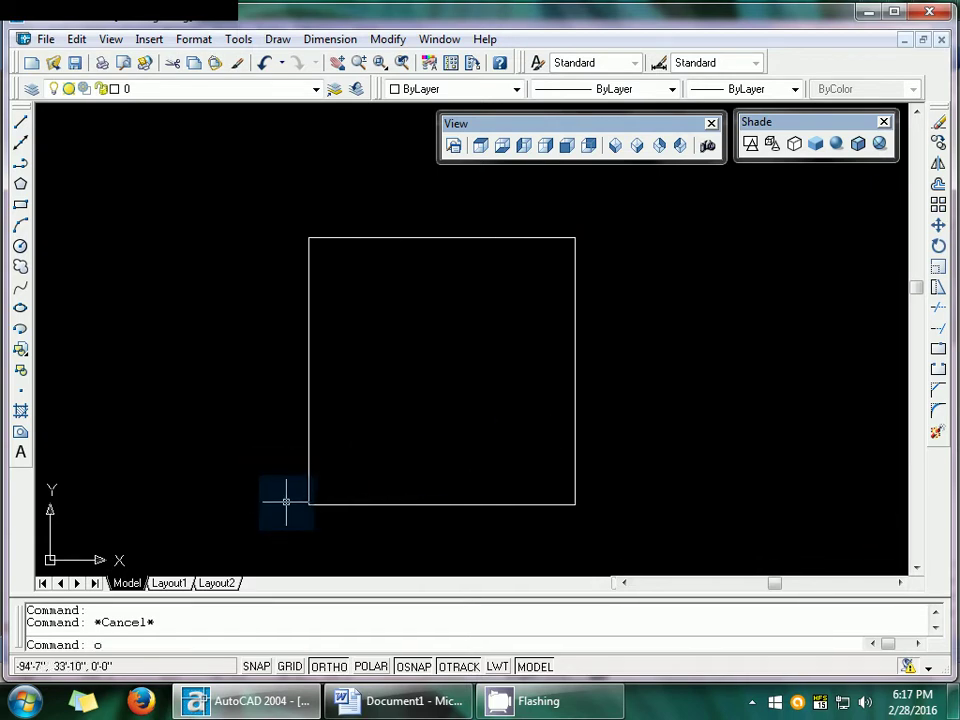
text(ffset)
key(Return)
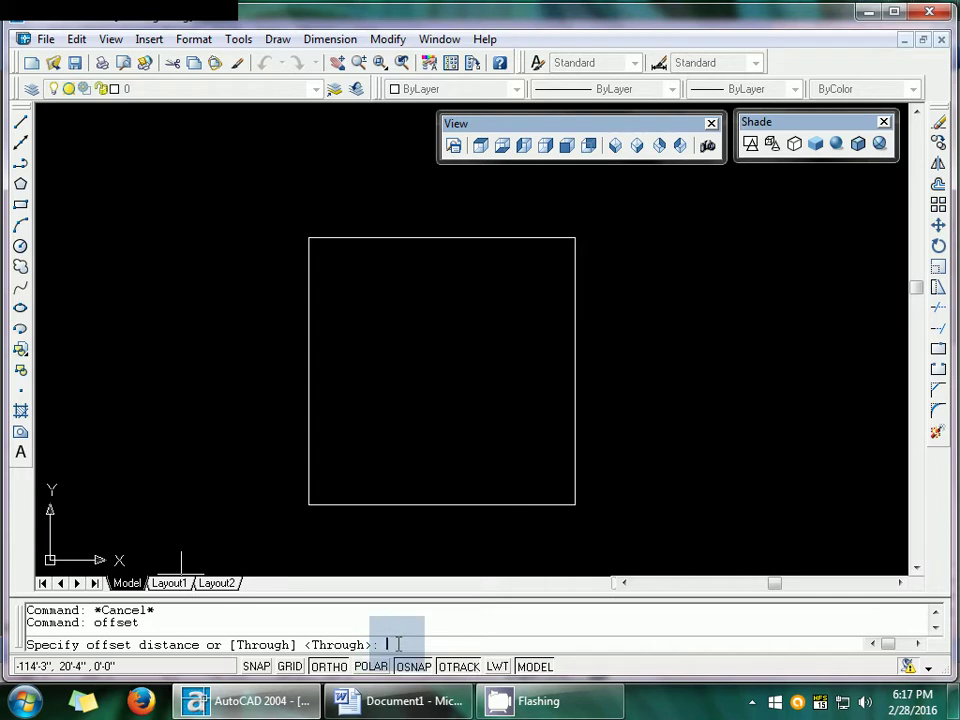
text(9")
key(Return)
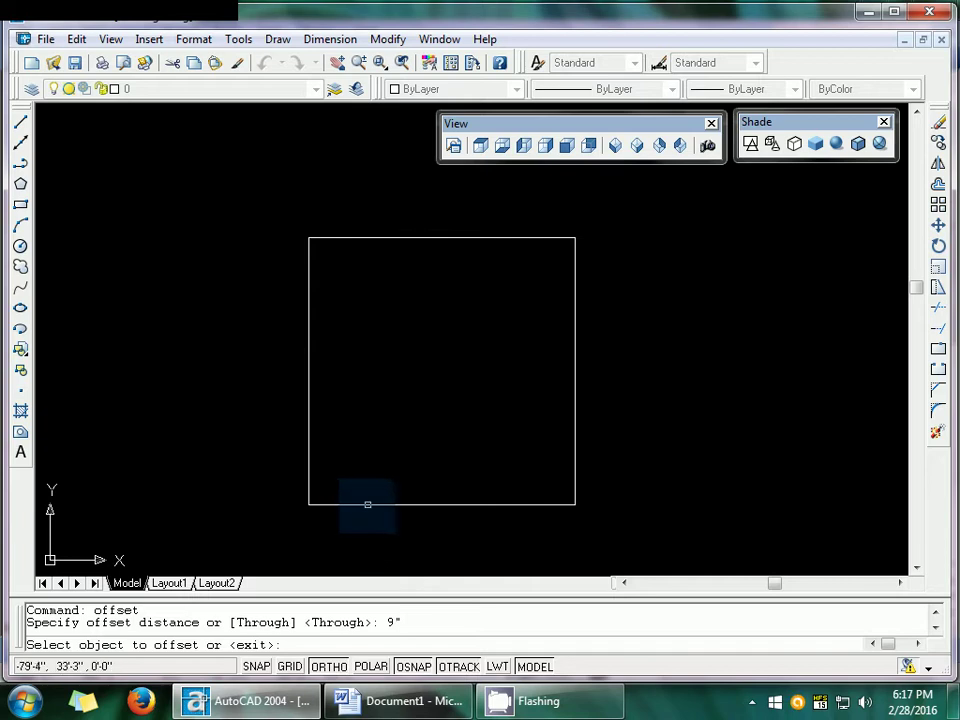
click(367, 504)
click(367, 484)
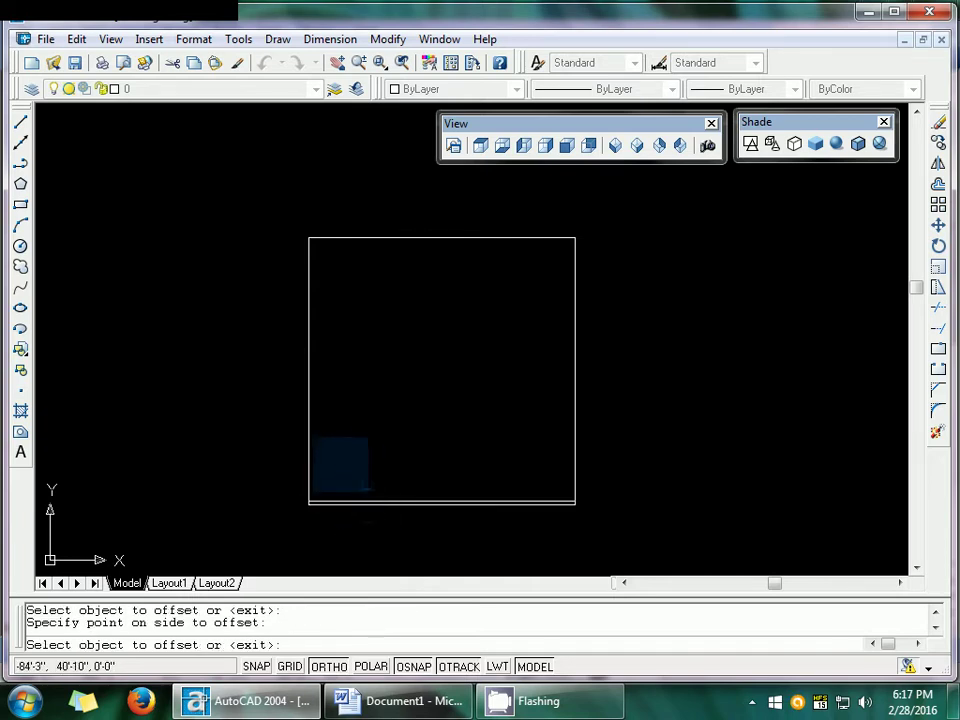
click(310, 449)
click(332, 430)
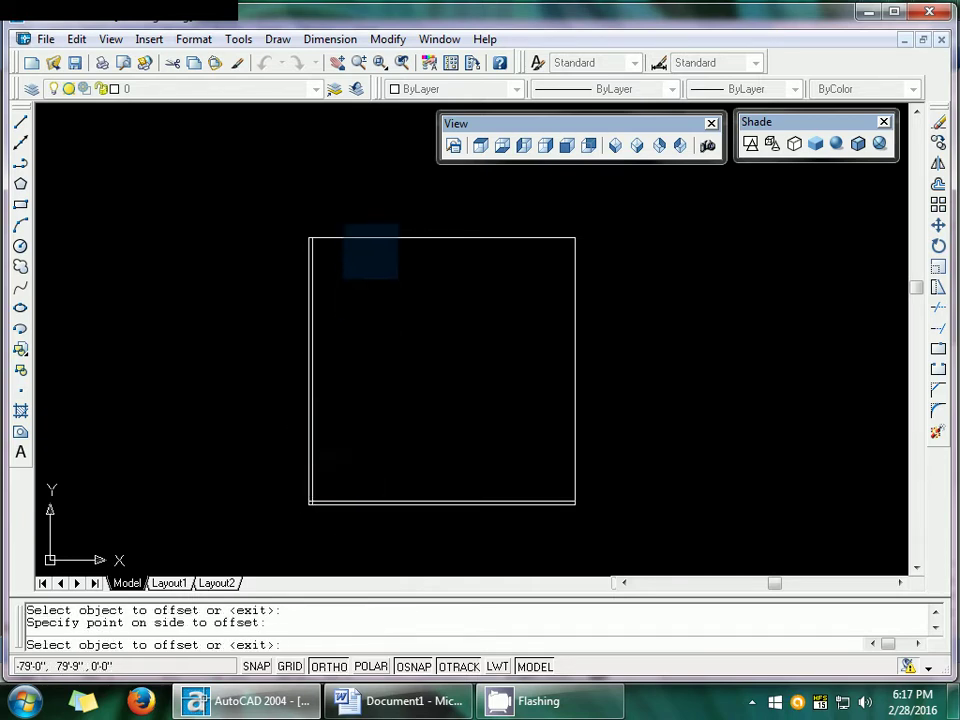
click(373, 238)
click(379, 268)
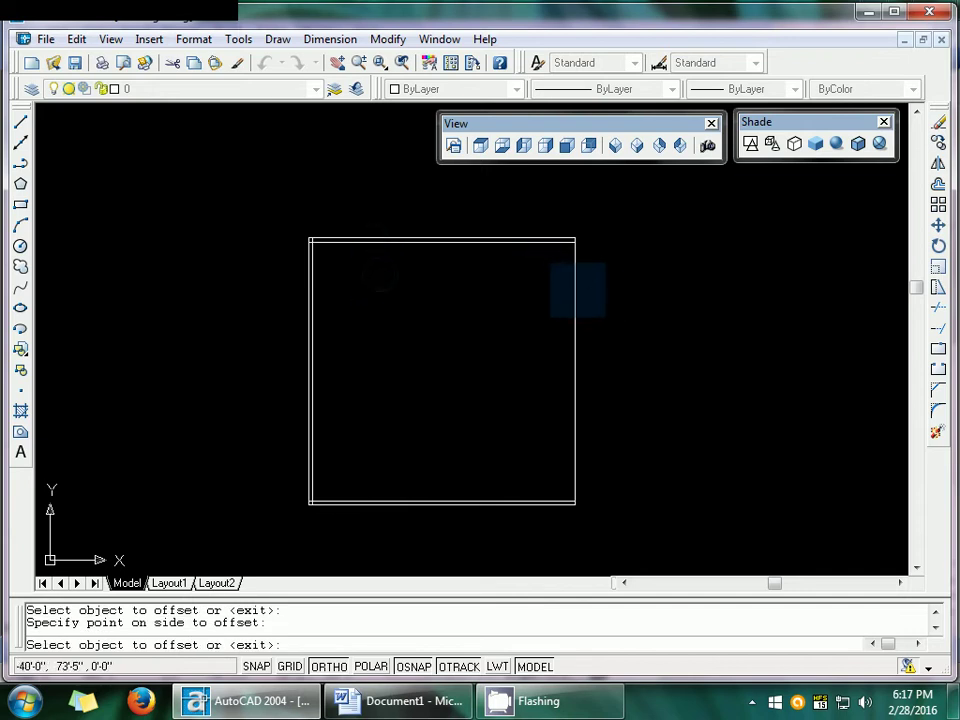
click(575, 287)
click(530, 314)
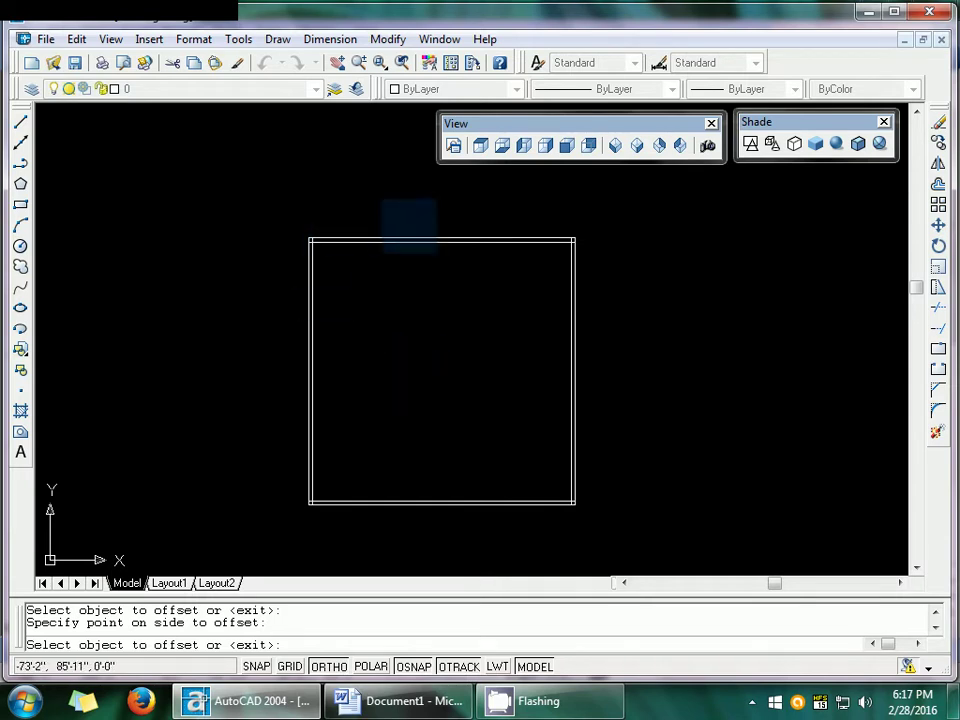
key(Escape)
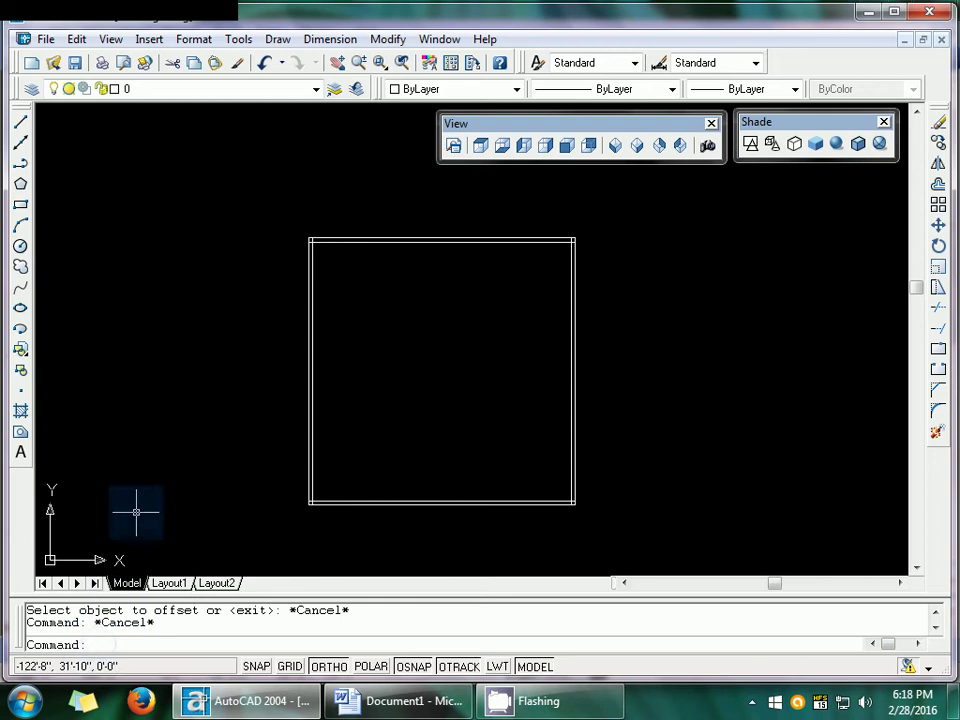
- Offset the right and left outer walls 15' inward to form interior wall lines
text(o)
key(Return)
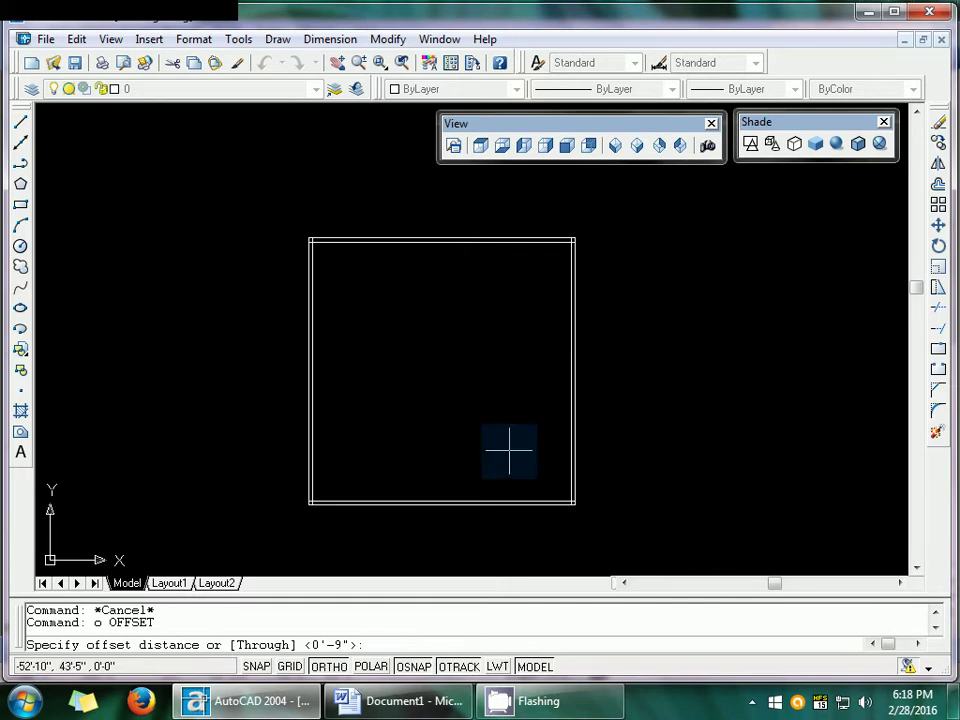
text(5)
key(Return)
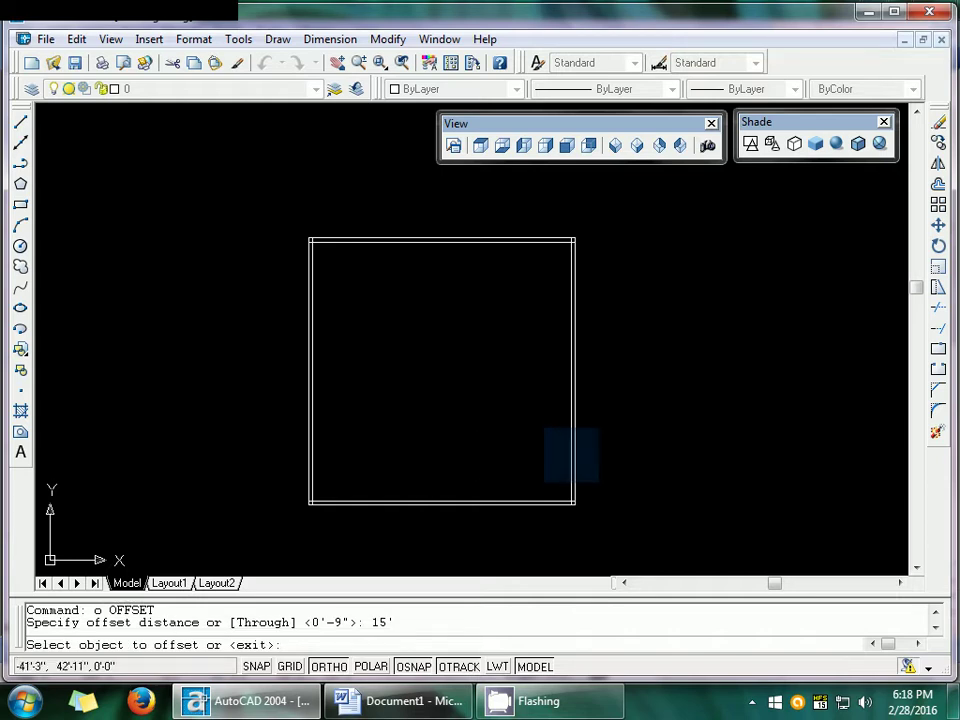
click(575, 454)
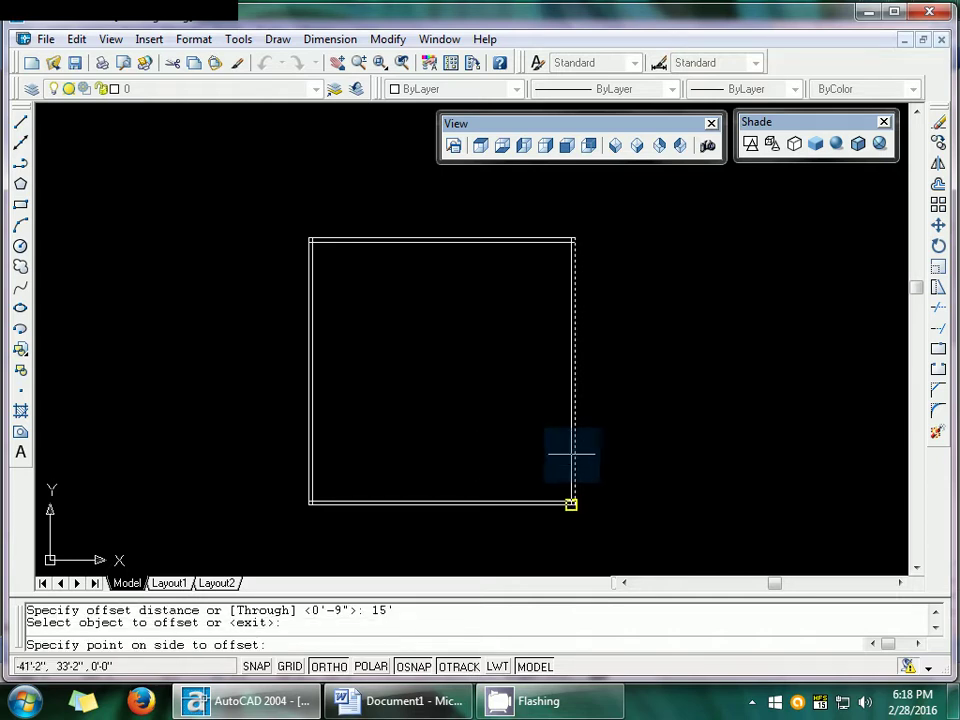
click(515, 452)
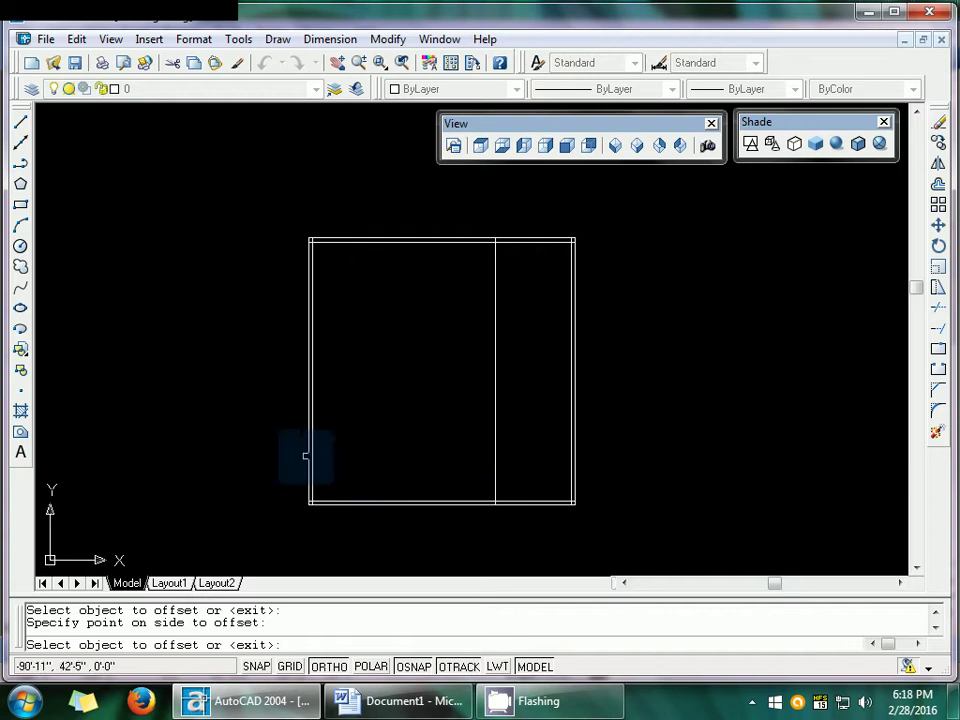
click(311, 457)
click(336, 455)
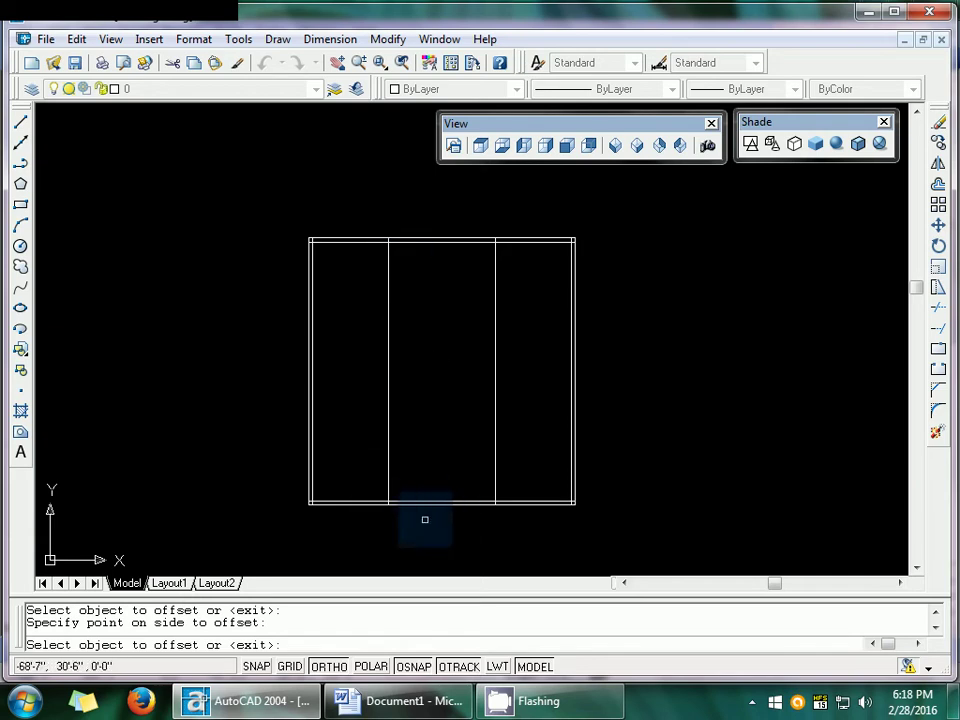
key(Escape)
key(Escape)
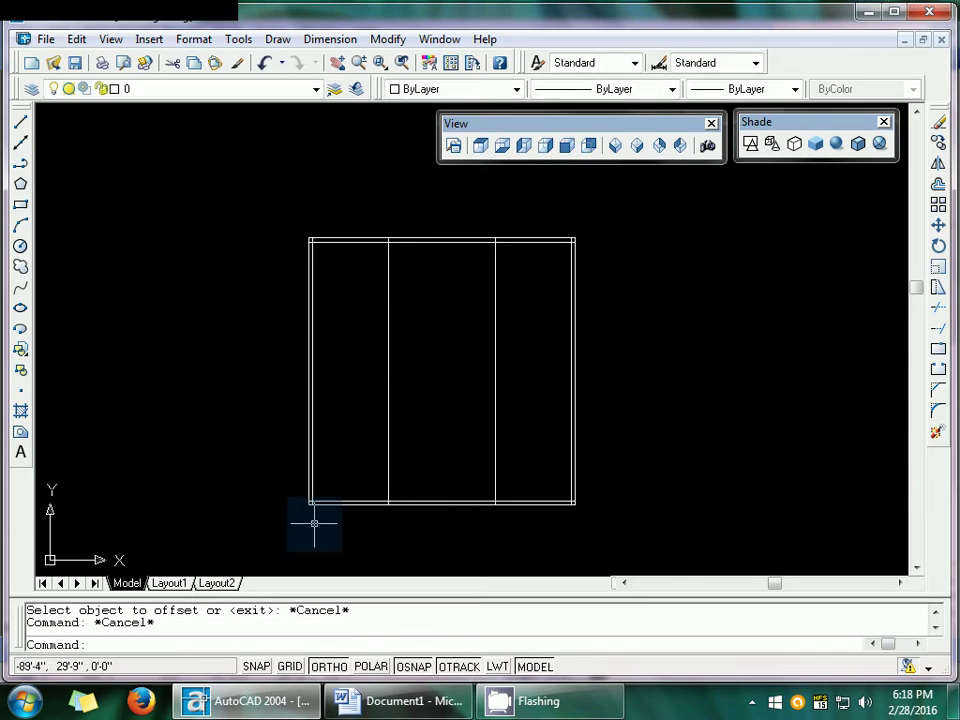
- Double each interior vertical line with a 9" offset toward the centre
text(o)
key(Return)
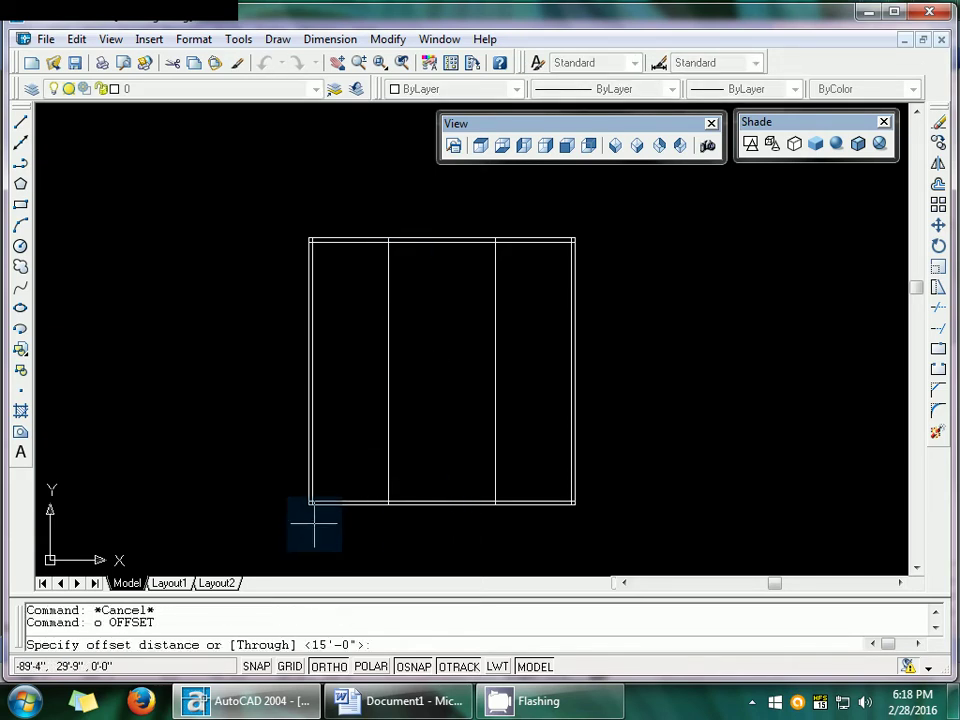
text(9")
key(Return)
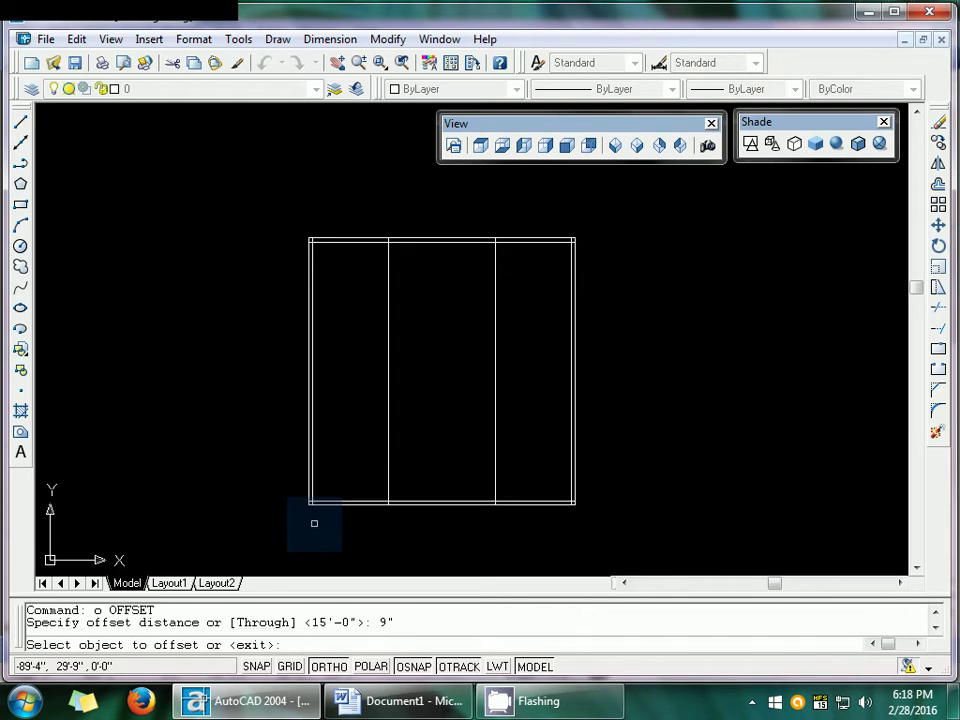
click(388, 443)
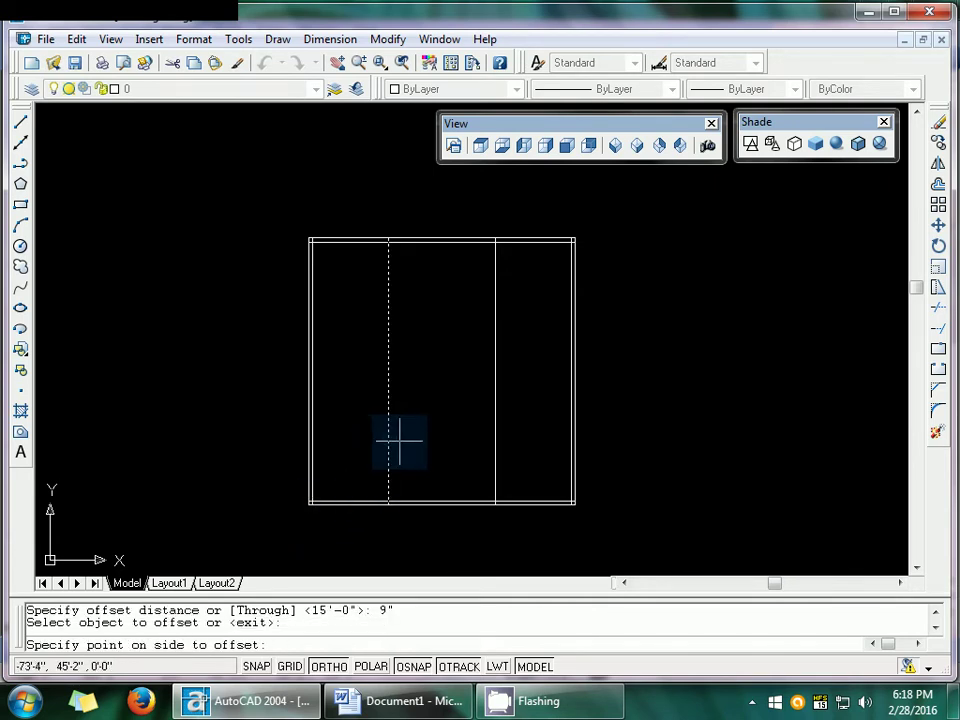
click(400, 440)
click(495, 424)
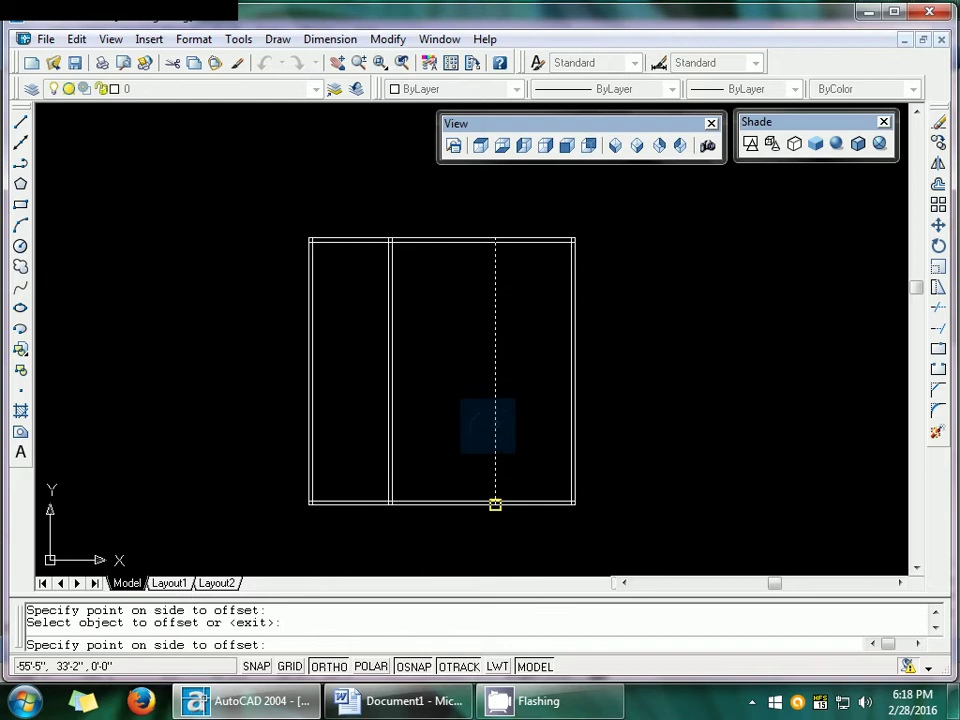
click(484, 424)
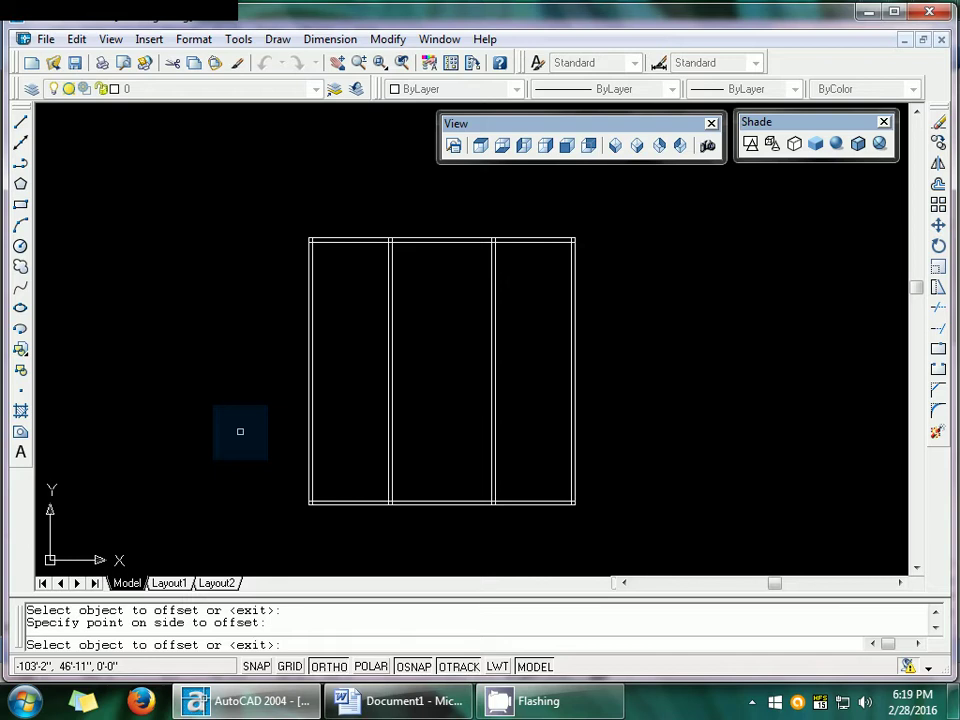
key(Escape)
key(Escape)
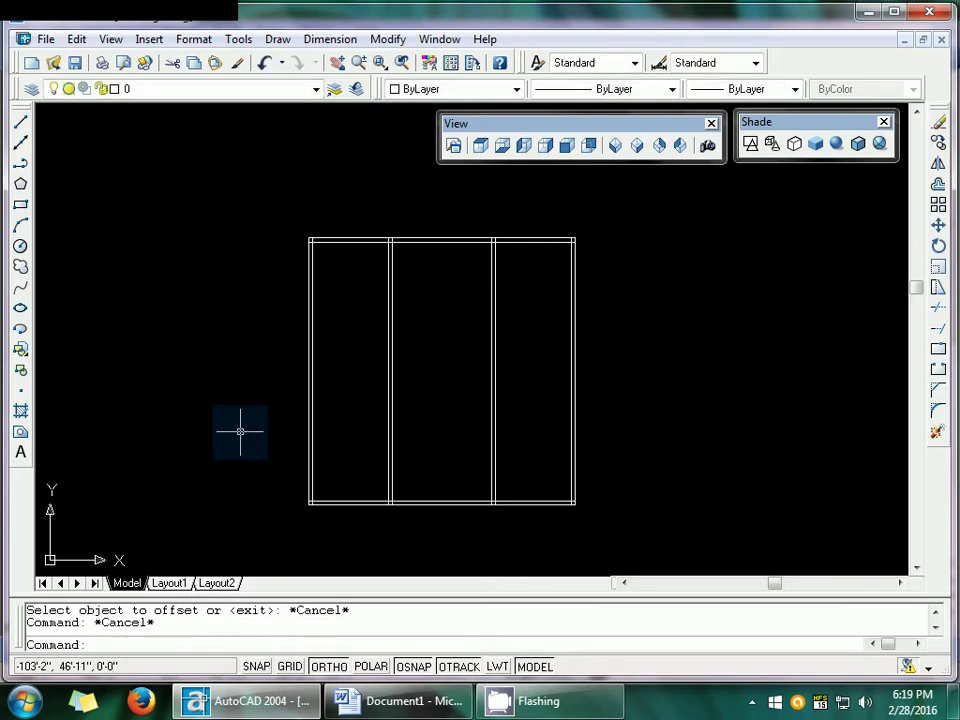
- Offset the bottom wall 15' upward twice to create two horizontal interior lines
text(o)
key(Return)
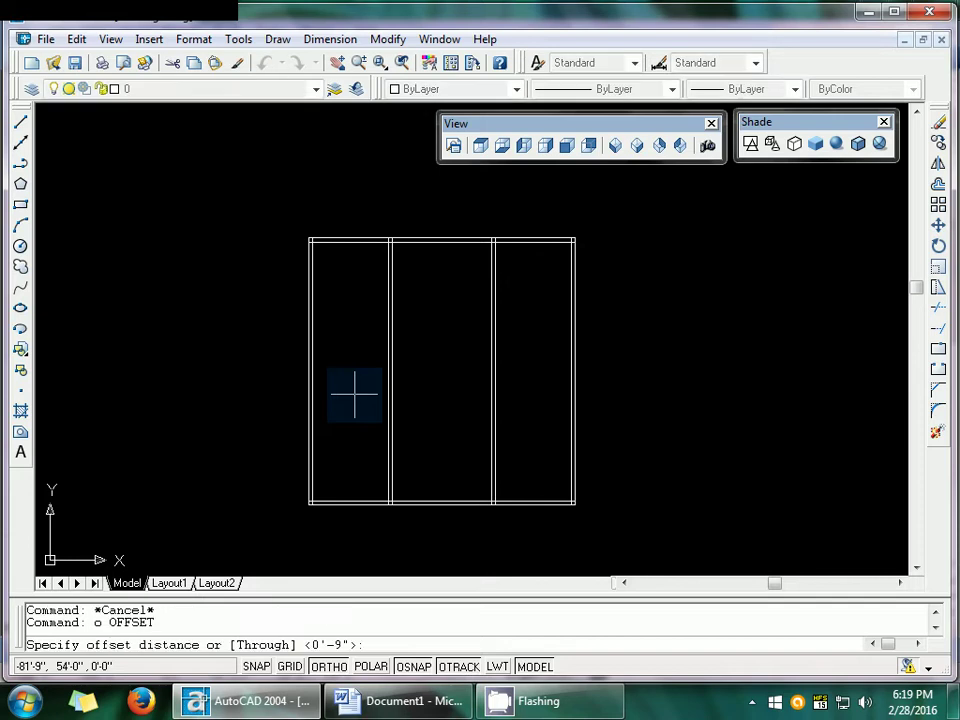
text(15)
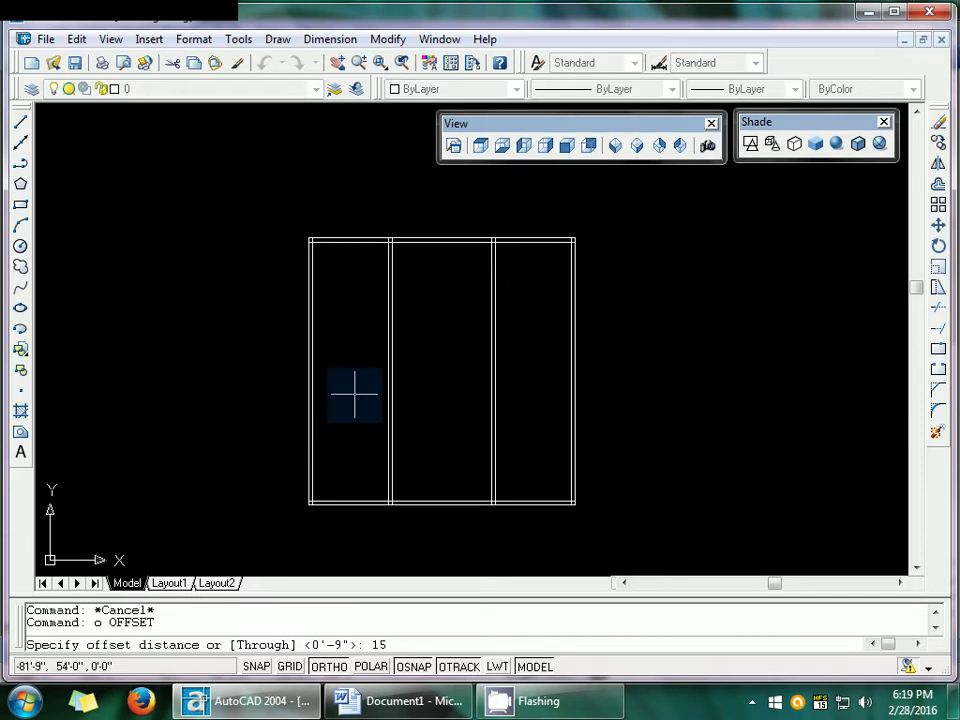
key(Return)
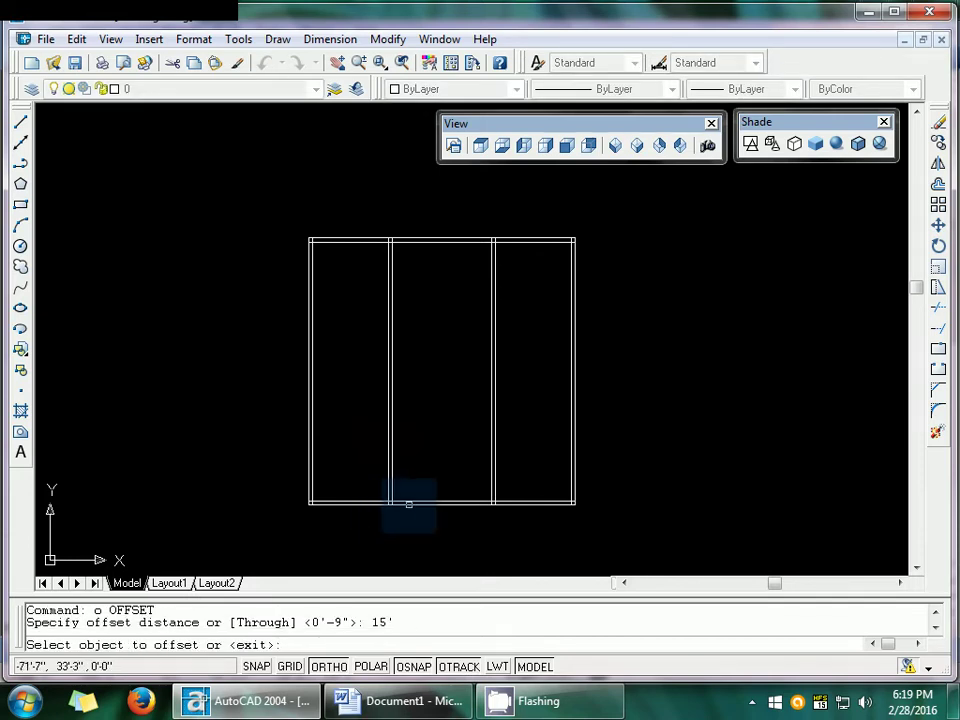
click(409, 502)
click(413, 460)
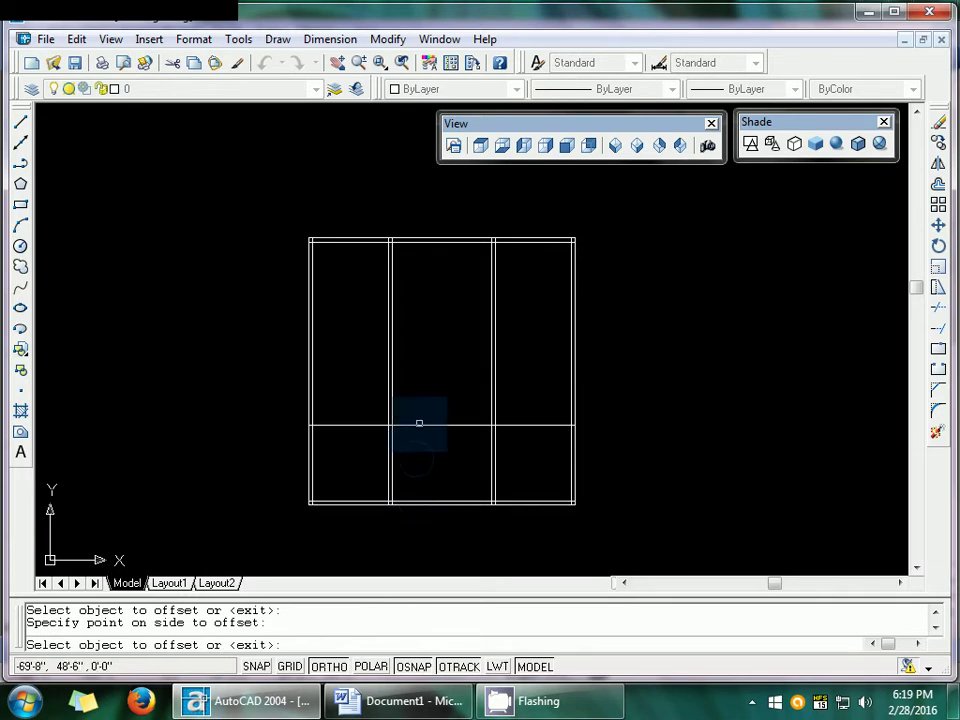
click(418, 424)
click(423, 347)
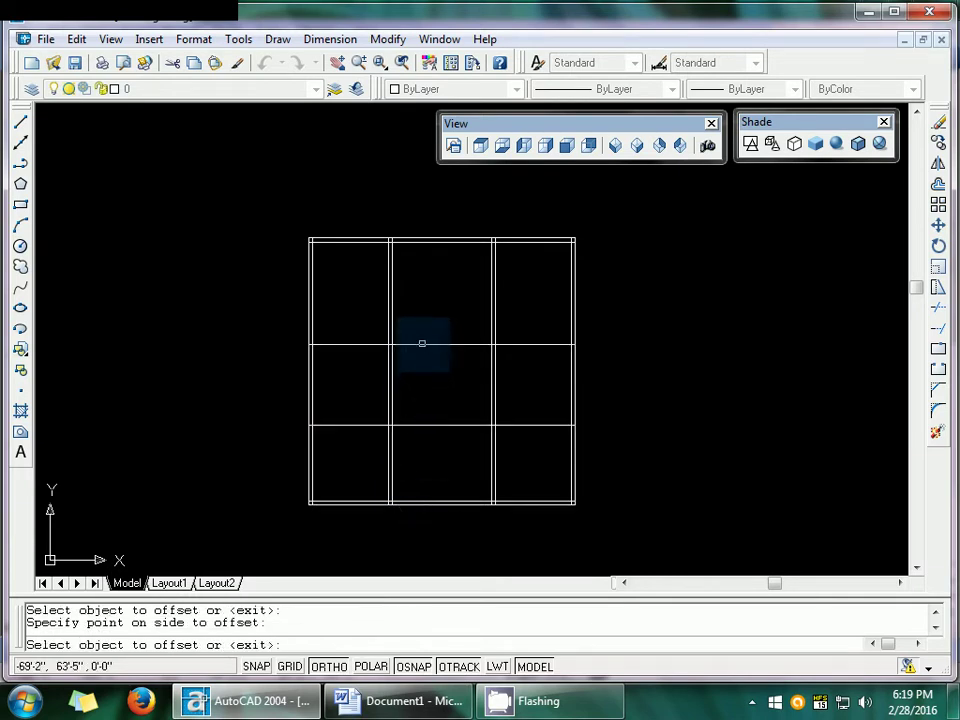
key(Escape)
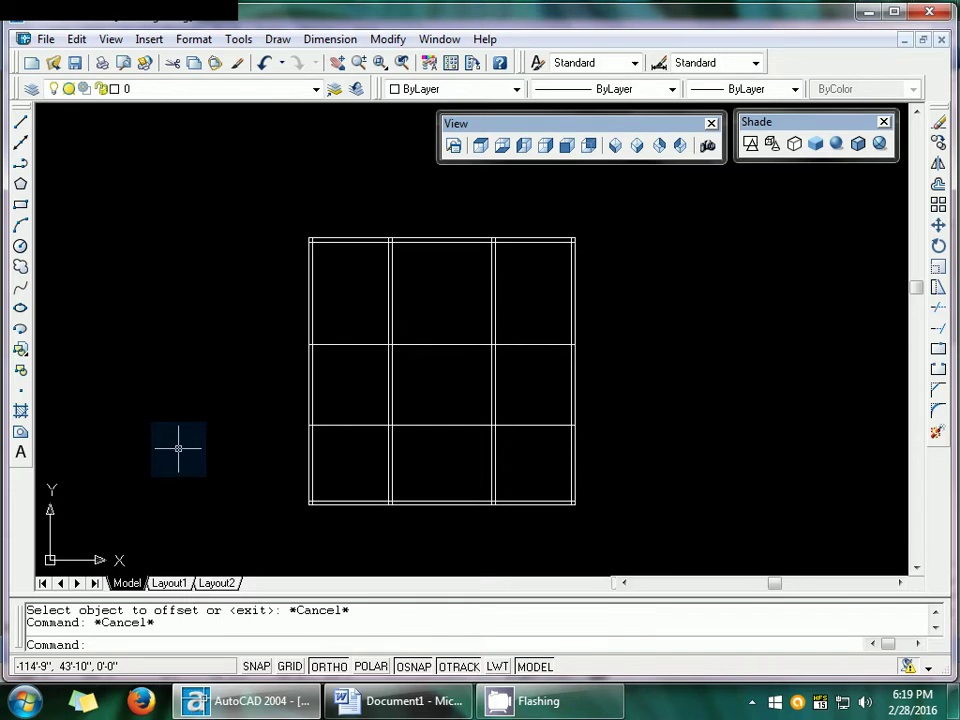
- Double both horizontal interior lines with a 9" offset upward
text(o)
key(Return)
text(9)
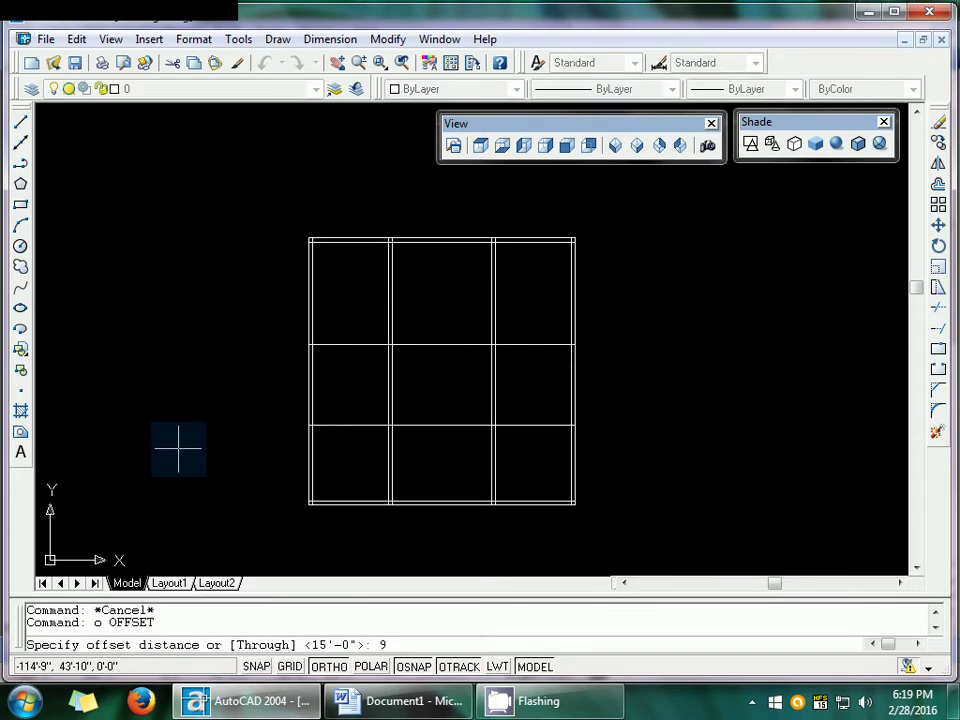
key(Return)
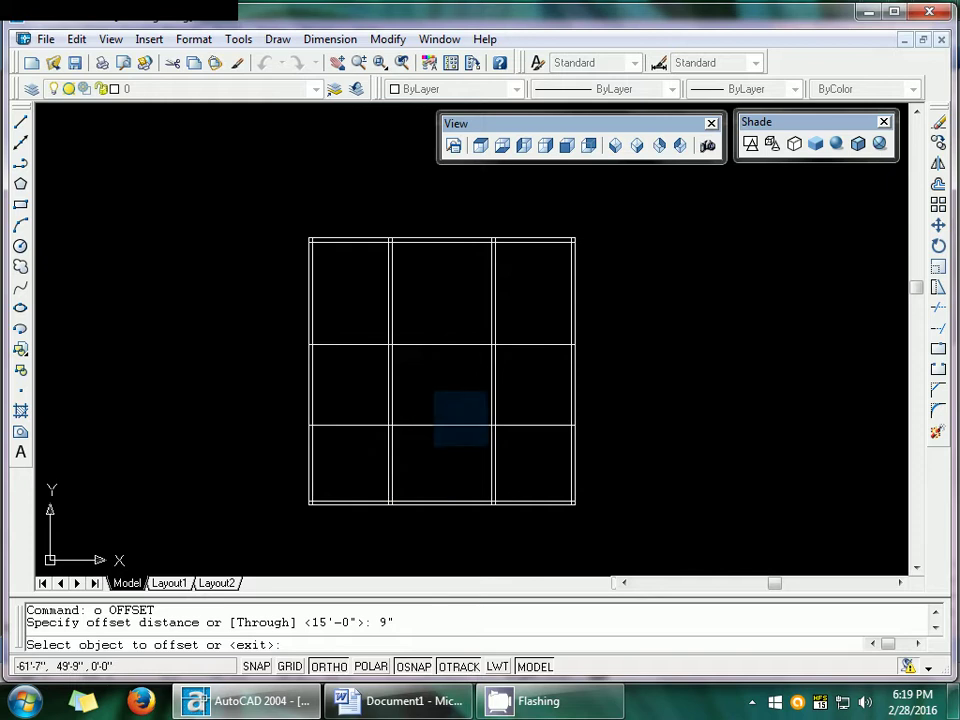
click(446, 424)
click(446, 403)
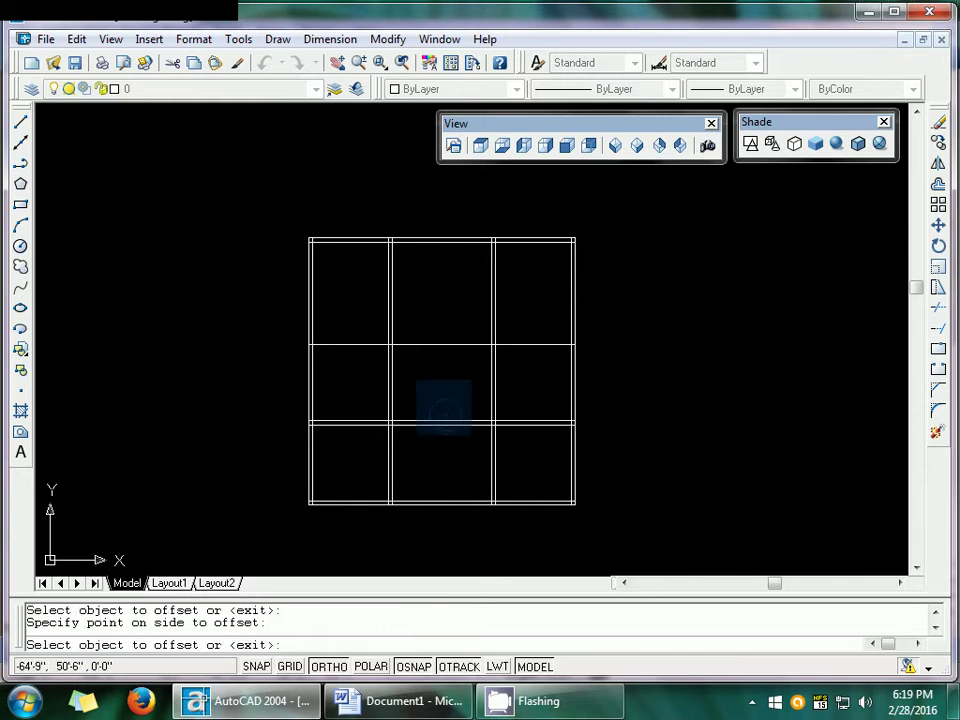
click(430, 344)
click(278, 340)
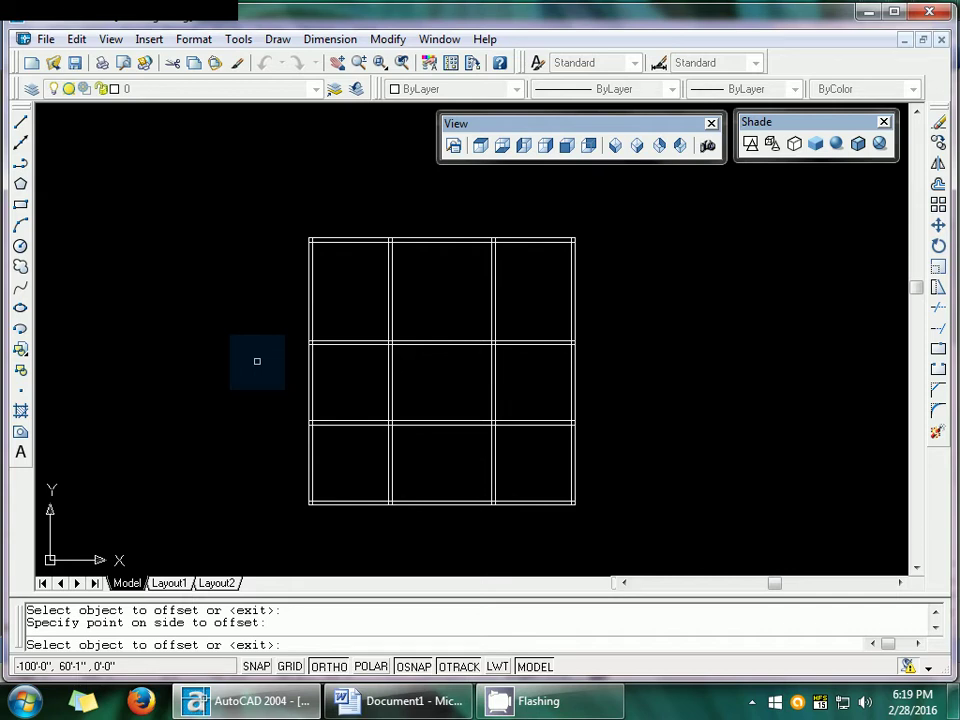
key(Escape)
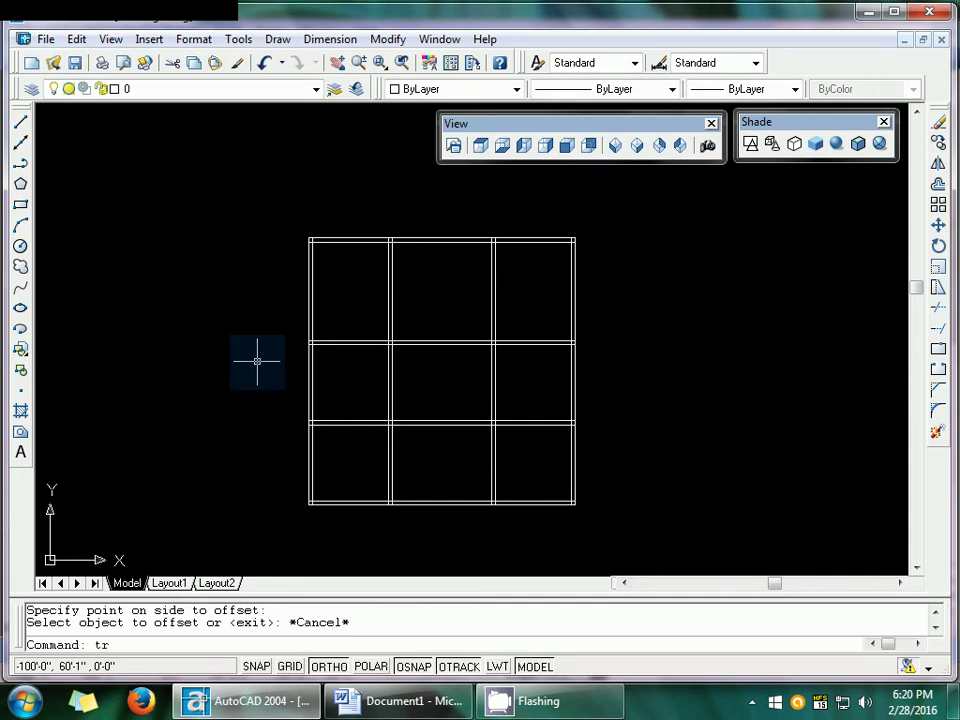
- Trim the lower and middle horizontal wall lines out of the middle column to form a central hall
key(Return)
key(Return)
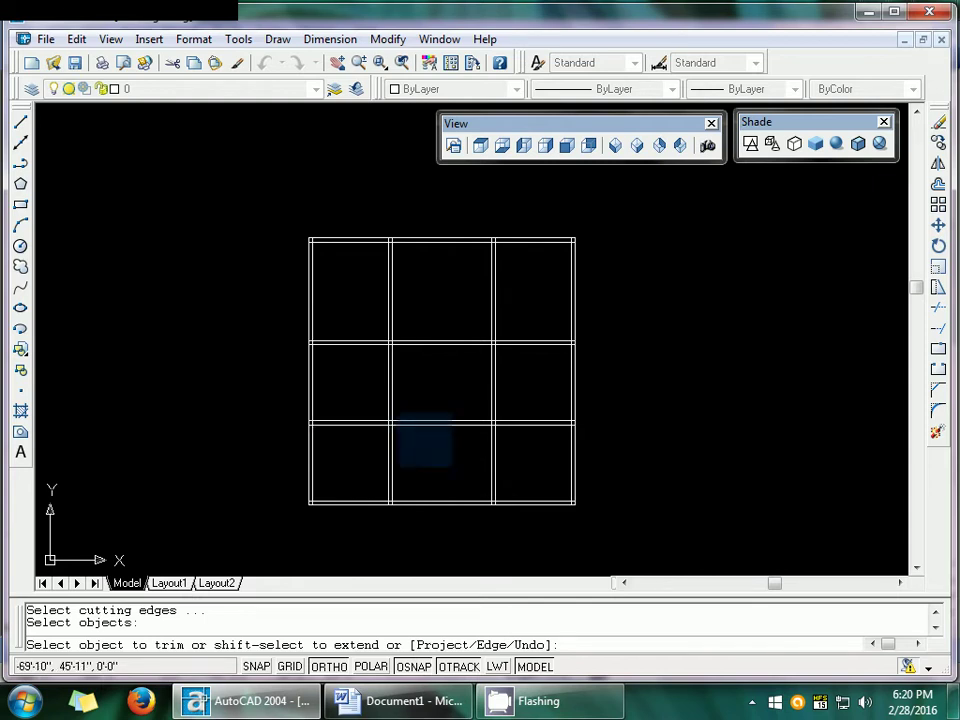
click(436, 423)
click(436, 423)
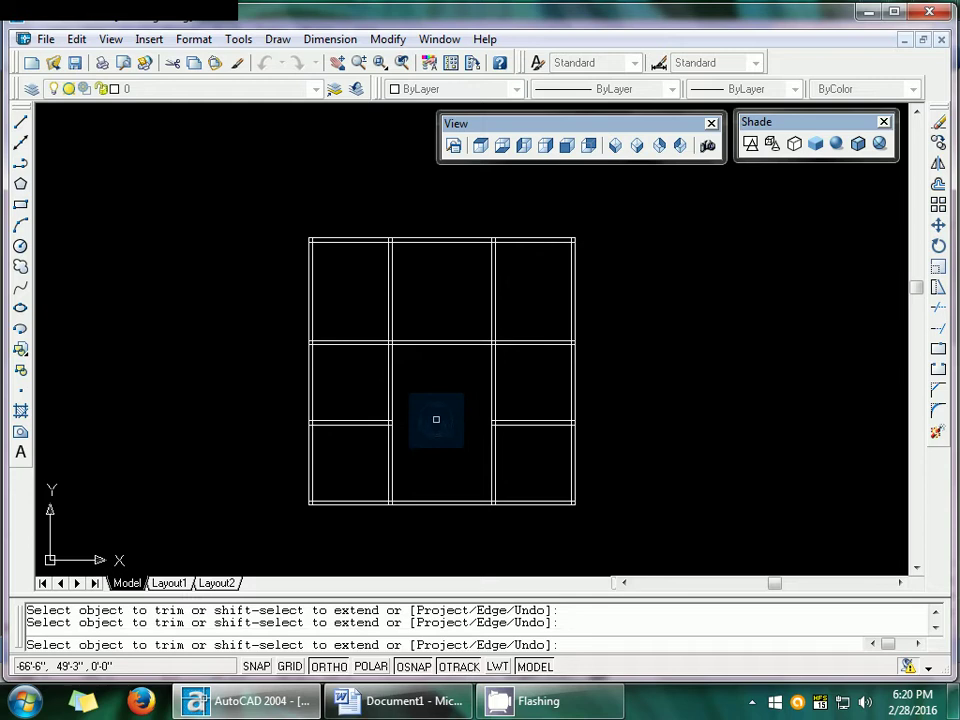
click(436, 341)
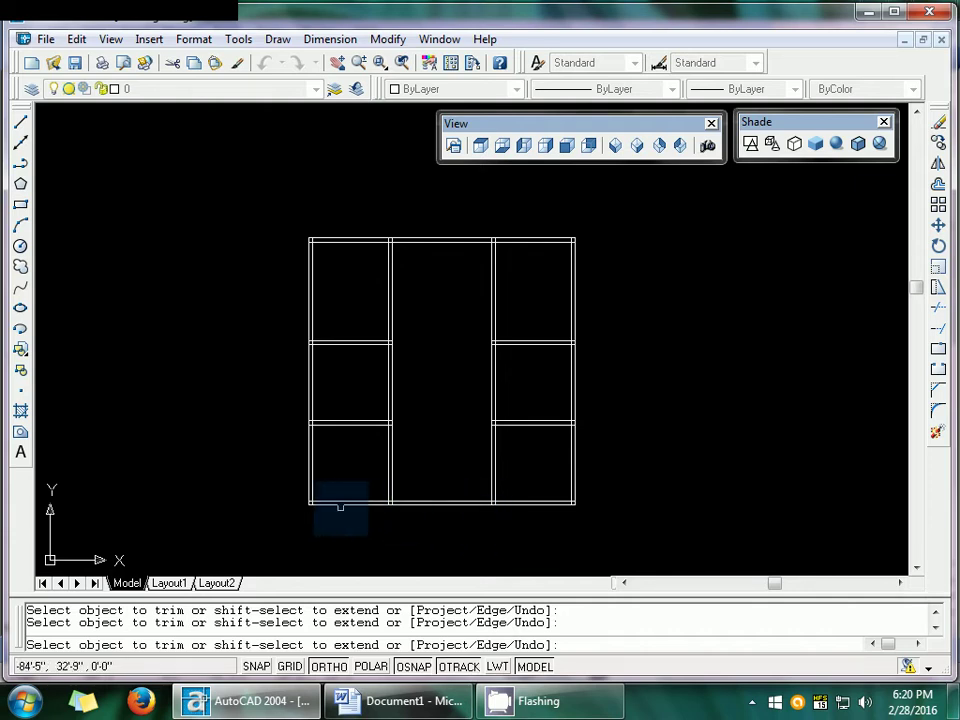
click(410, 505)
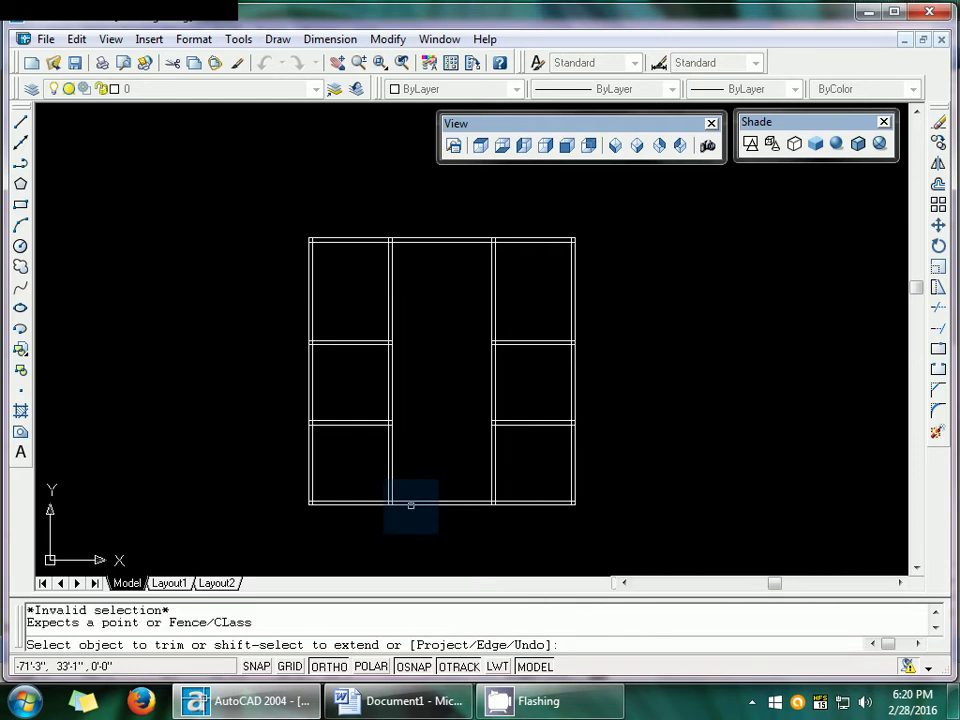
key(Escape)
key(Escape)
- Offset the left and right outer wall lines 3' inward
text(z)
key(Return)
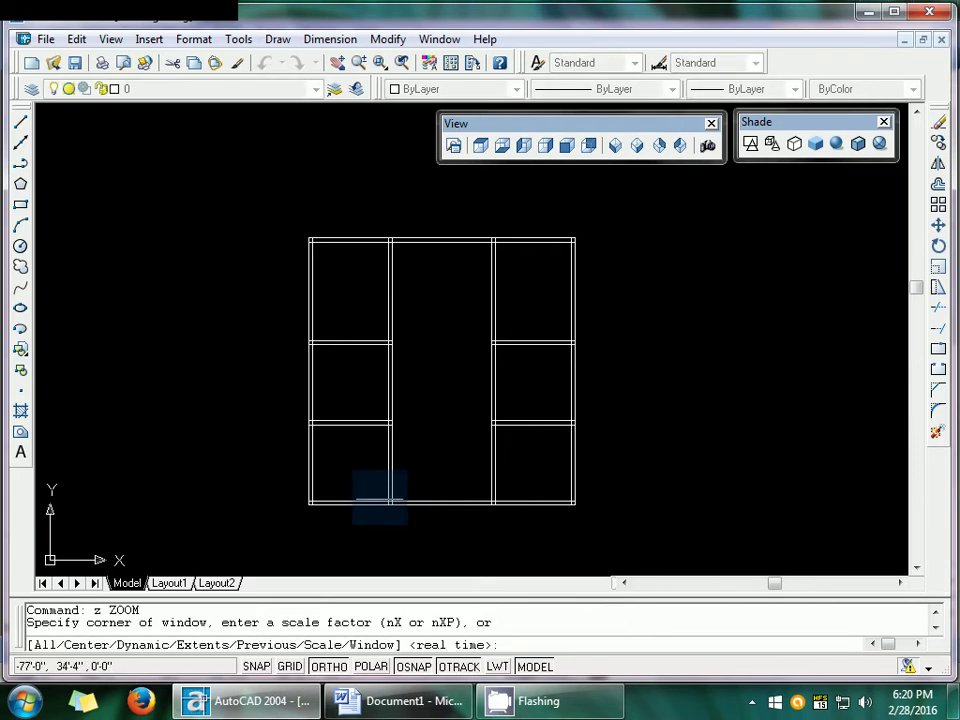
click(380, 491)
click(506, 521)
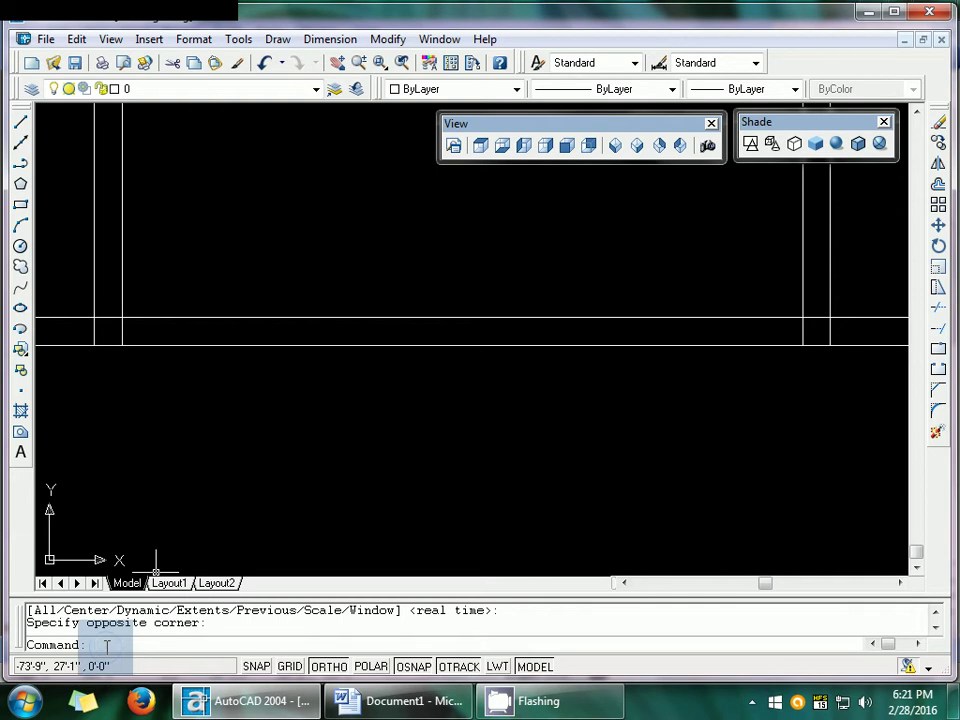
key(Return)
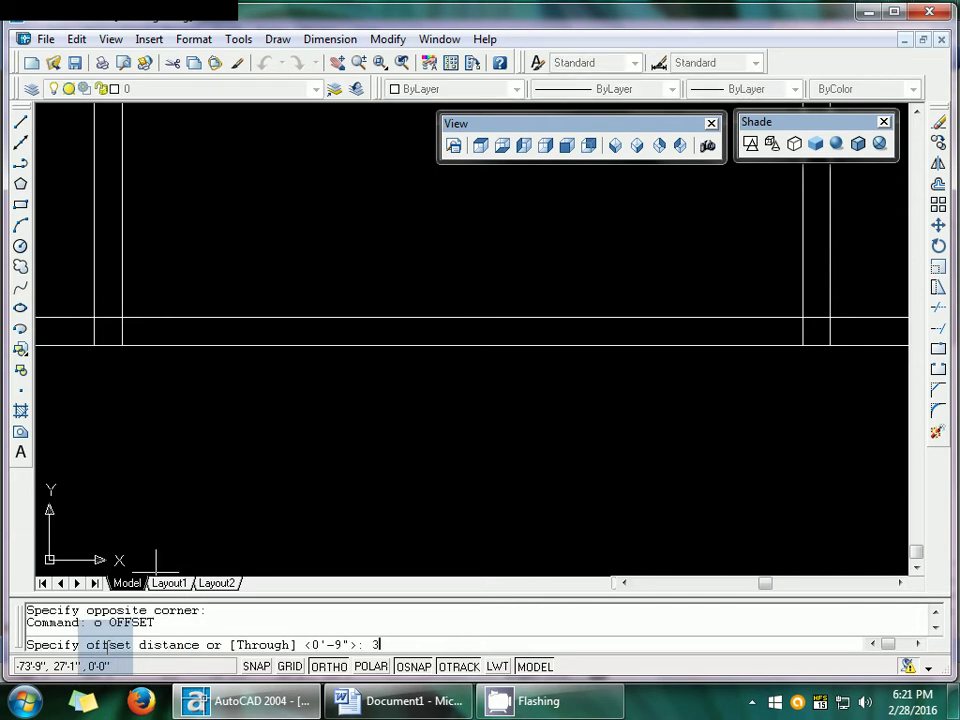
text(3')
key(Return)
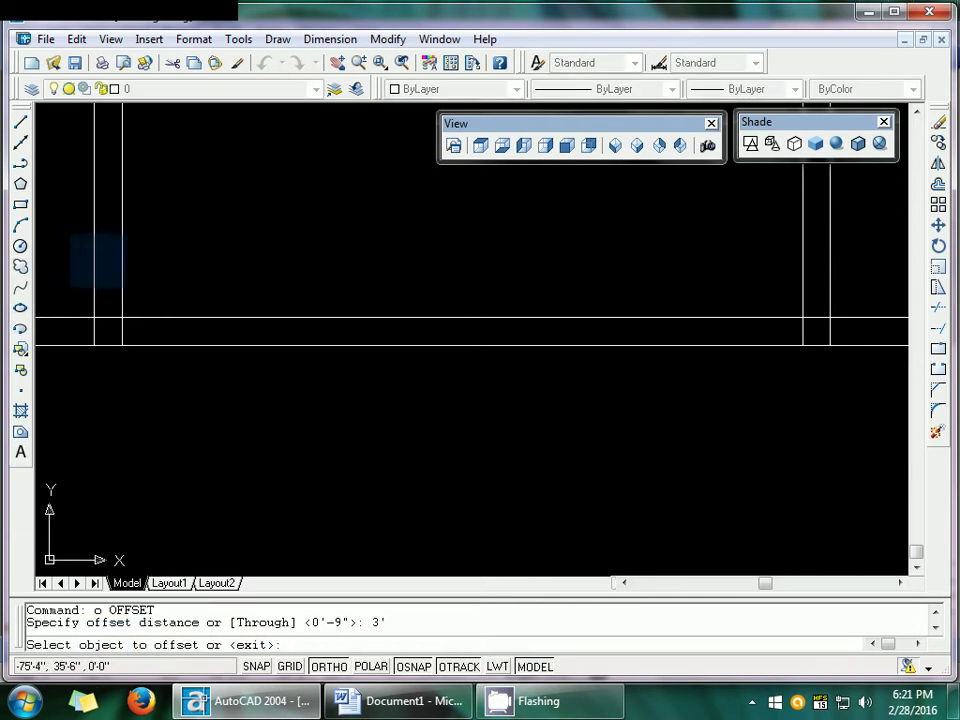
click(93, 259)
click(175, 270)
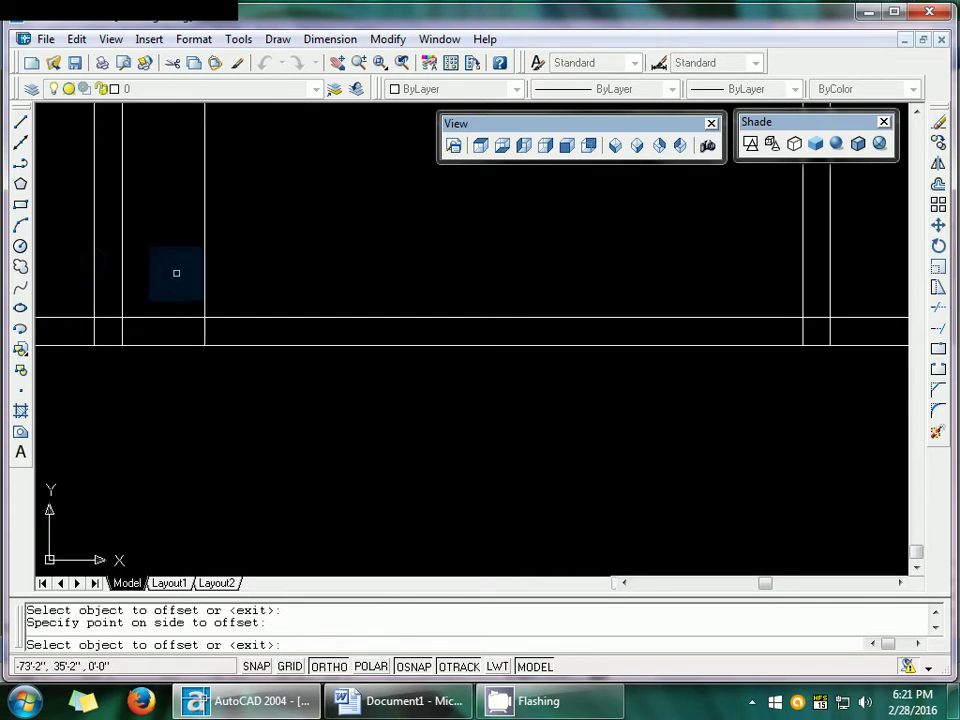
click(829, 292)
click(755, 300)
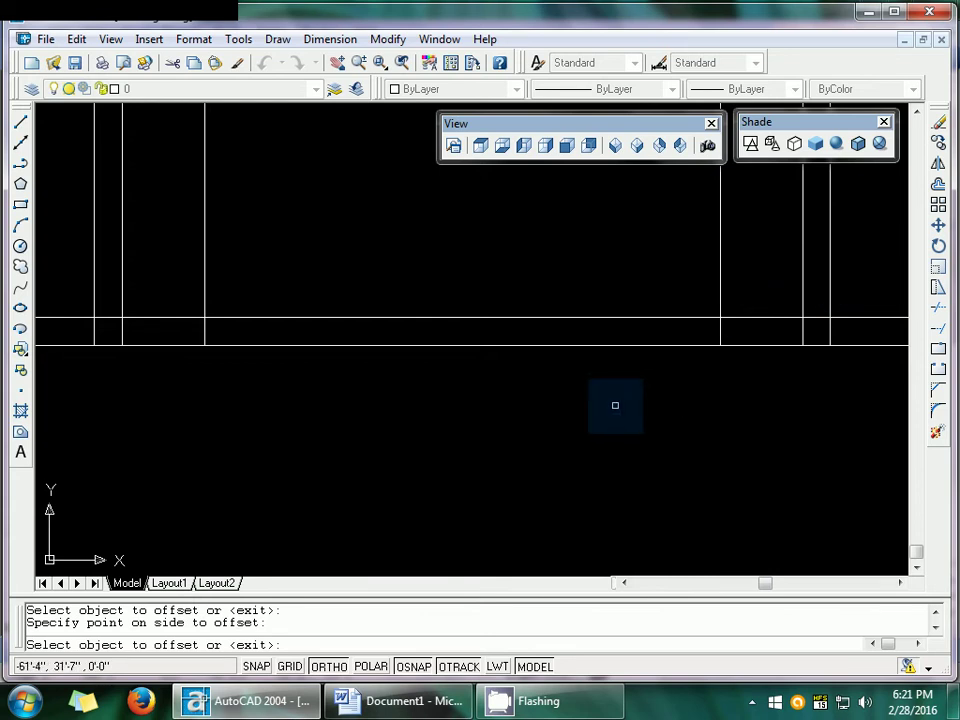
click(615, 405)
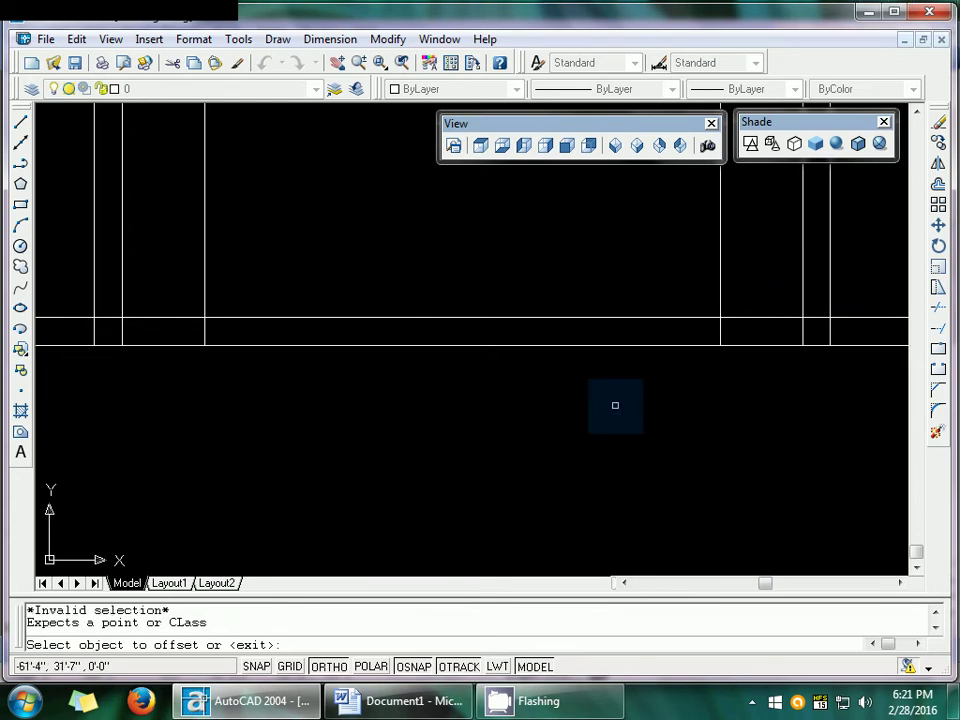
key(Escape)
- Zoom back out to show the entire floor plan
text(z)
key(Return)
text(a)
key(Return)
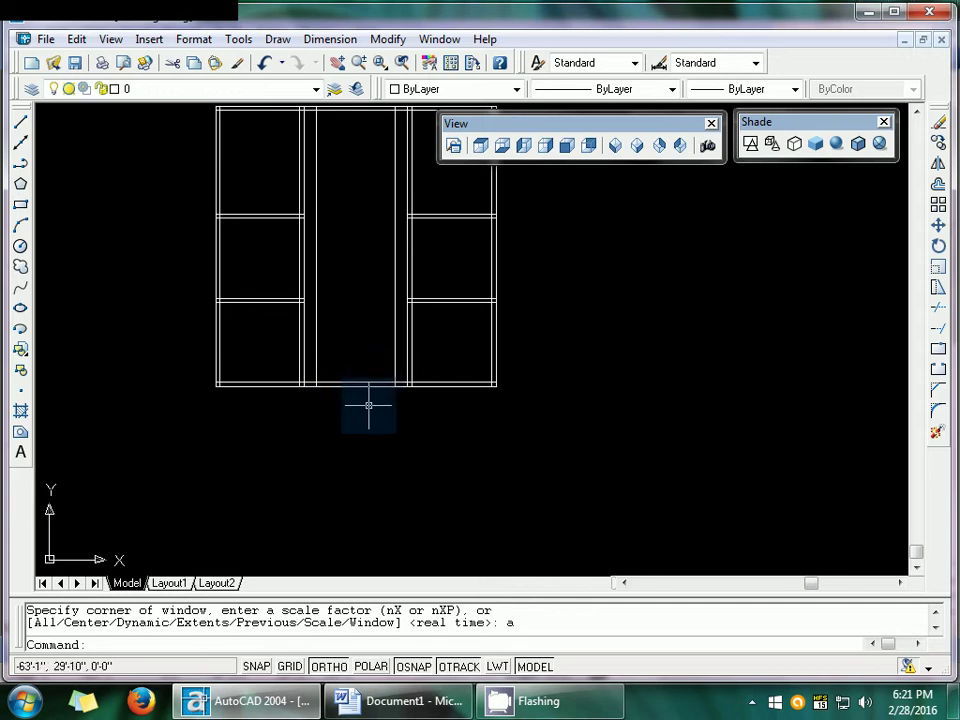
key(Return)
key(Return)
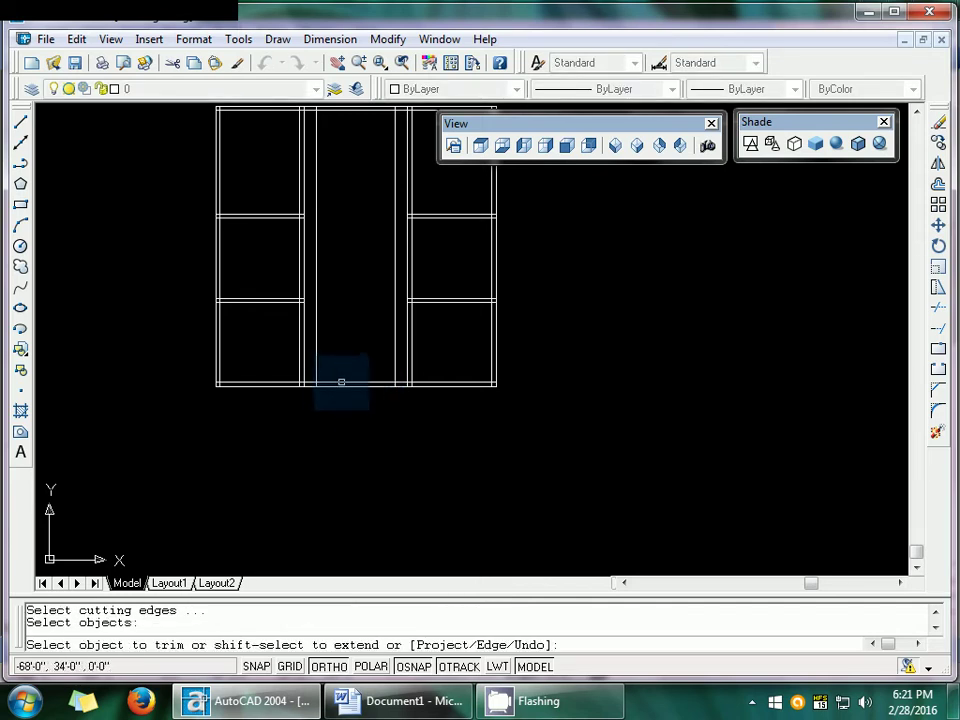
- Trim the bottom edge between the two cabinets and both cabinets' inner side lines
click(343, 383)
click(344, 384)
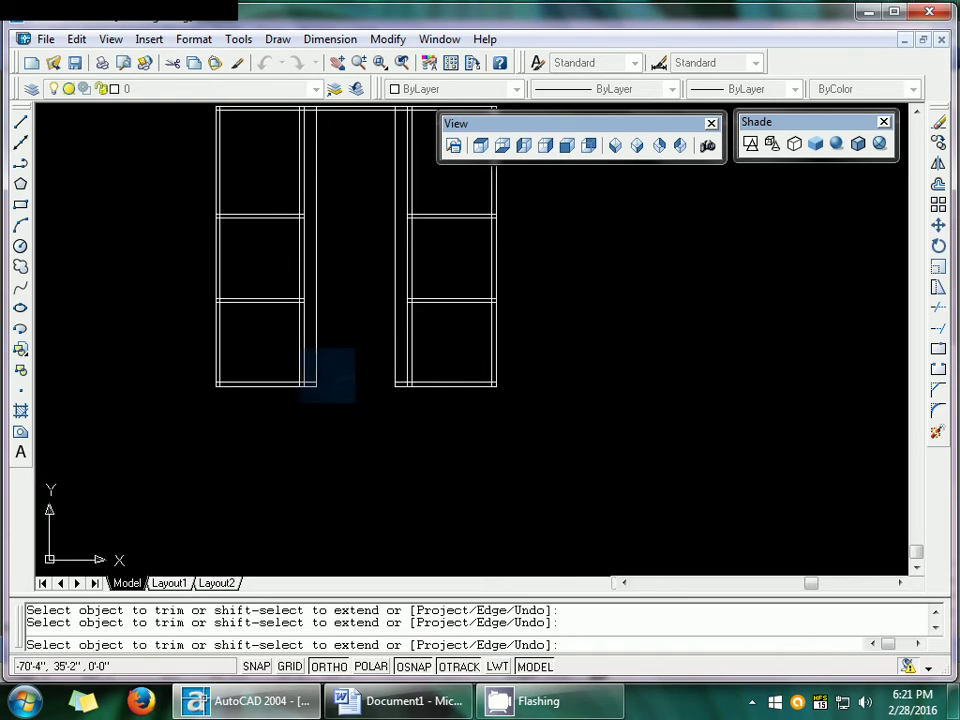
click(317, 360)
click(396, 350)
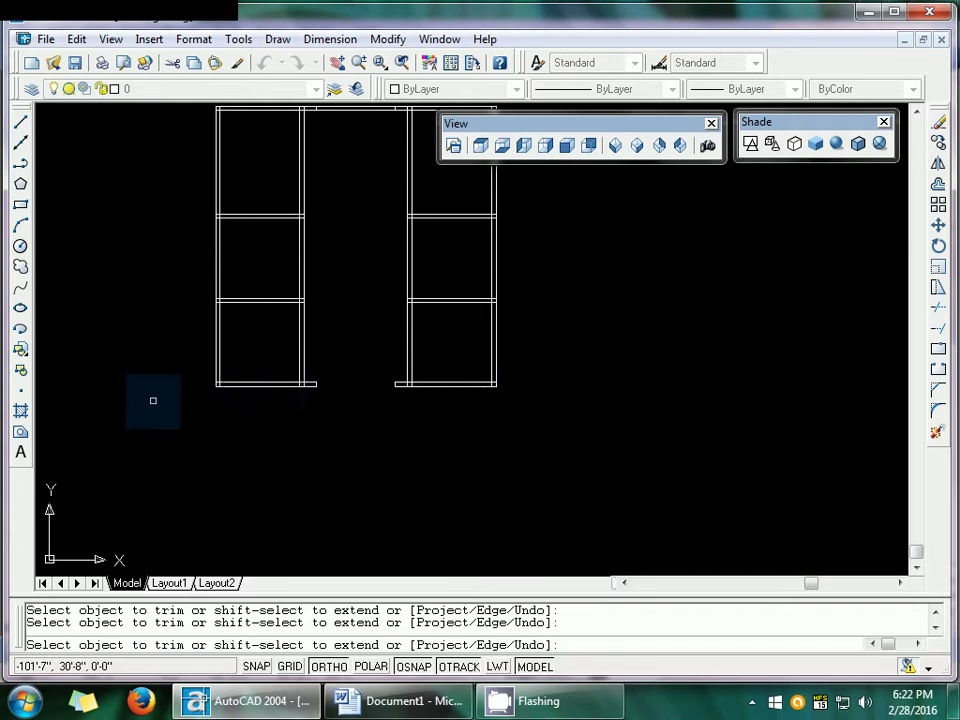
key(Return)
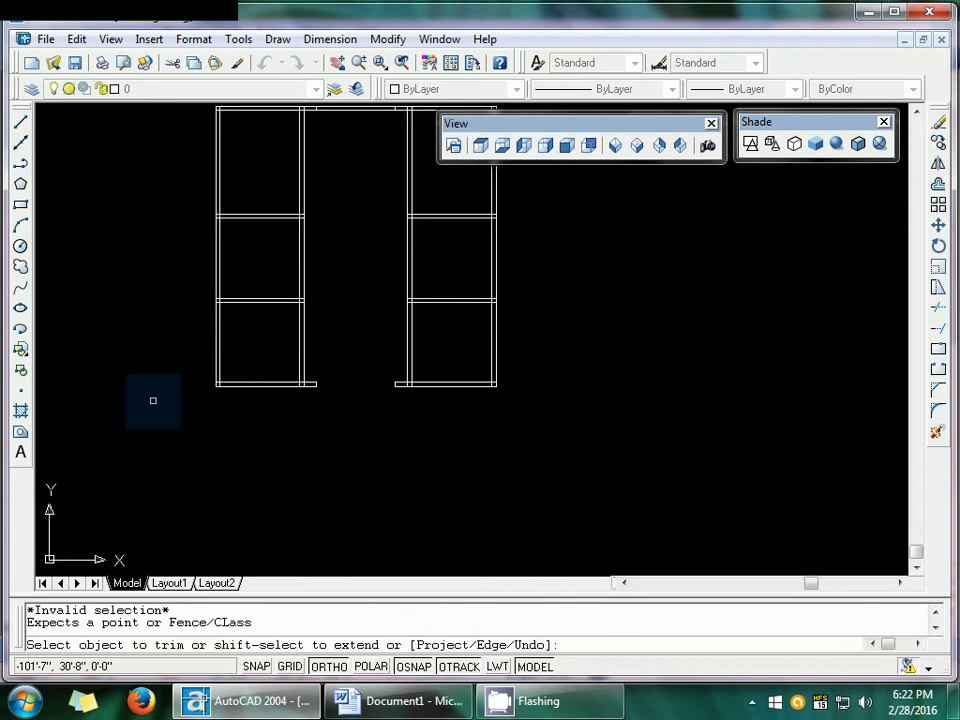
key(Return)
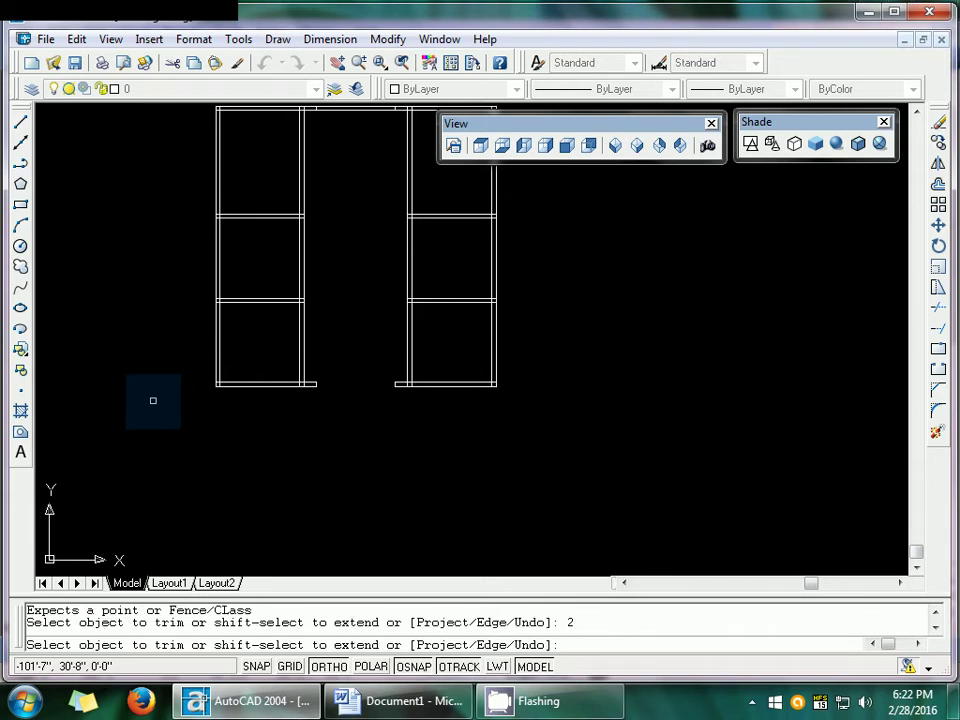
key(Escape)
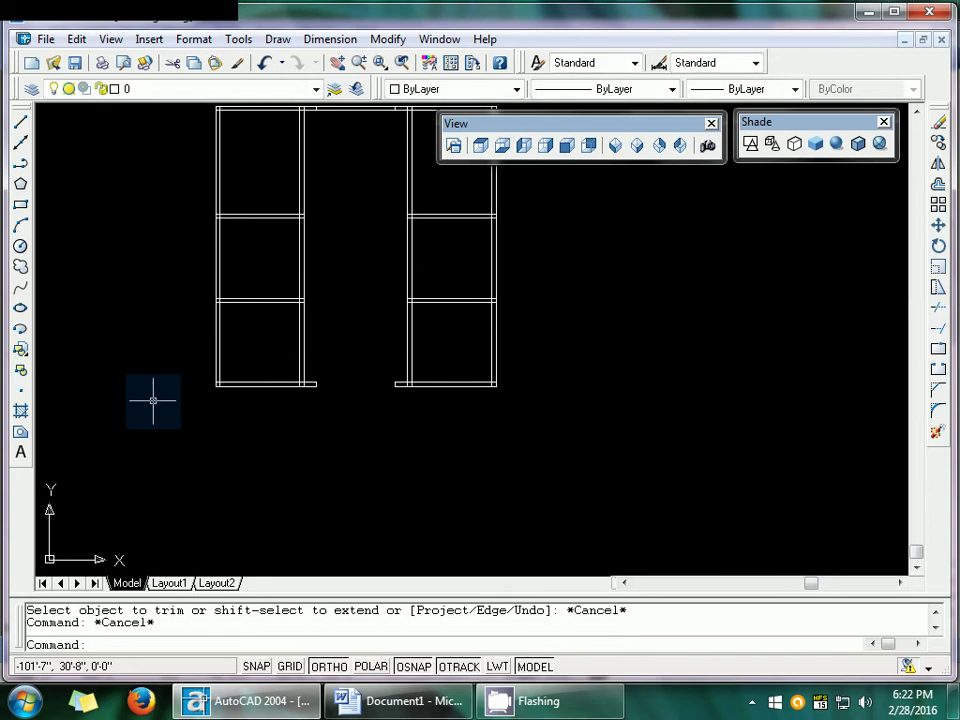
key(Return)
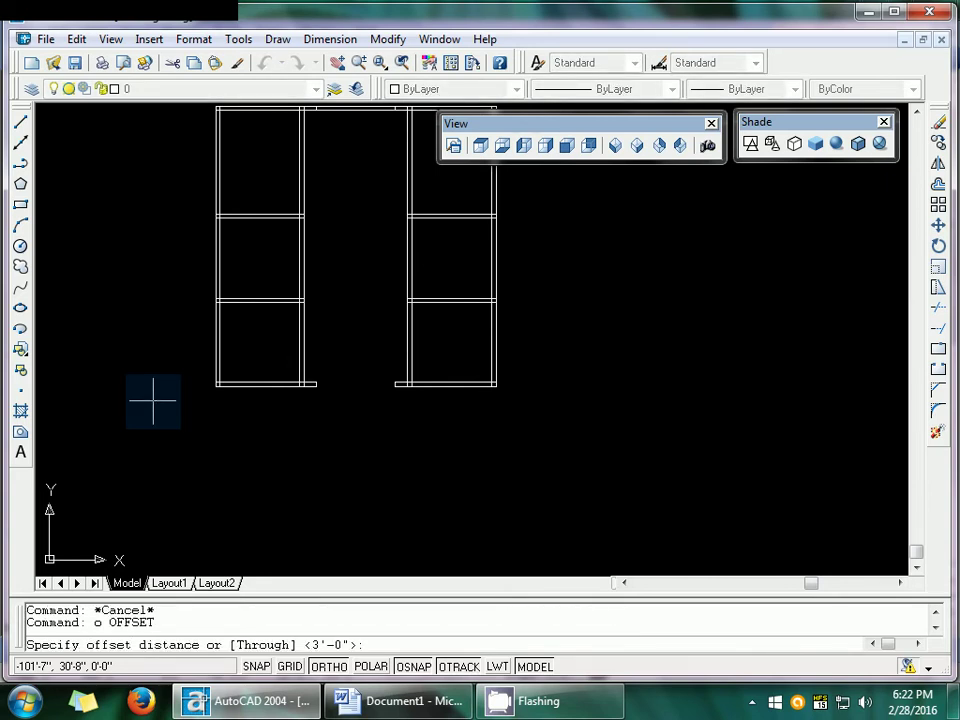
- Offset both cabinets' inner edges 2' outward
key(Return)
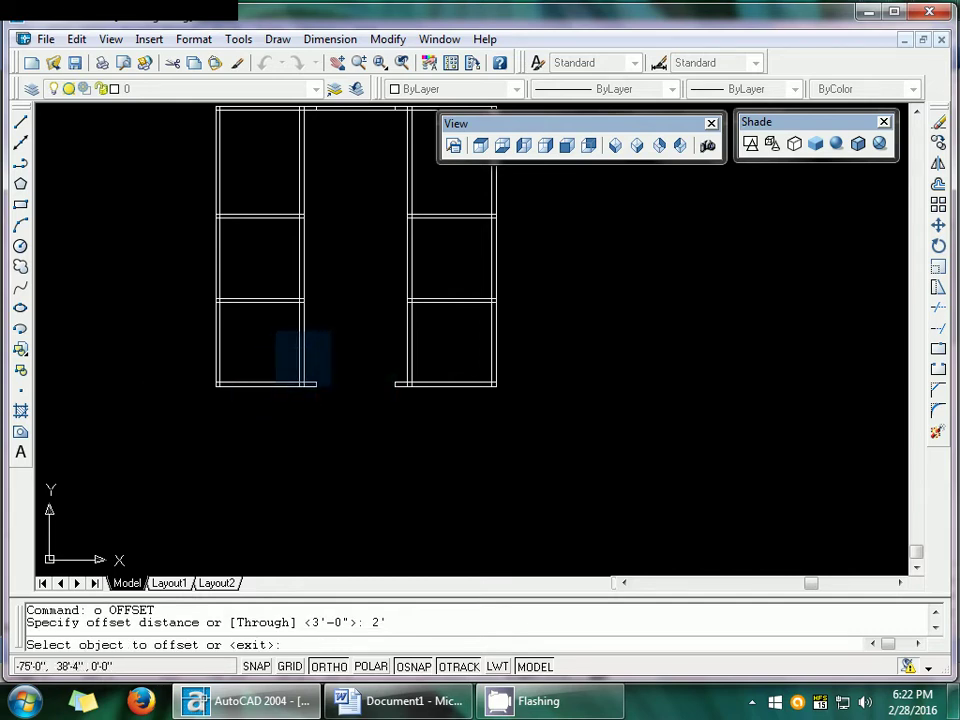
click(303, 357)
click(270, 358)
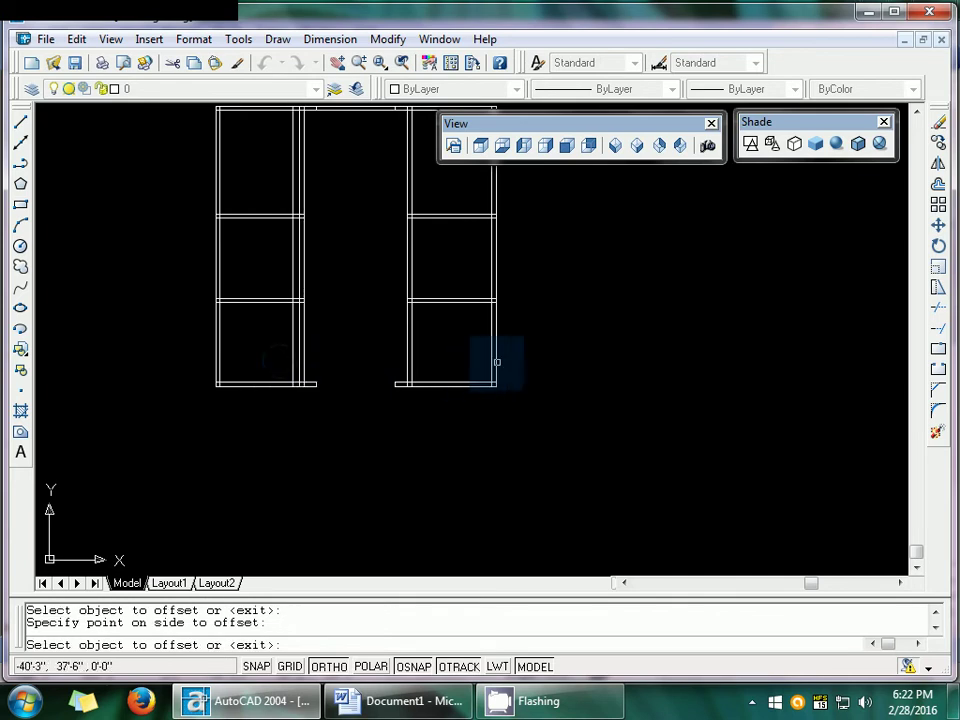
click(407, 363)
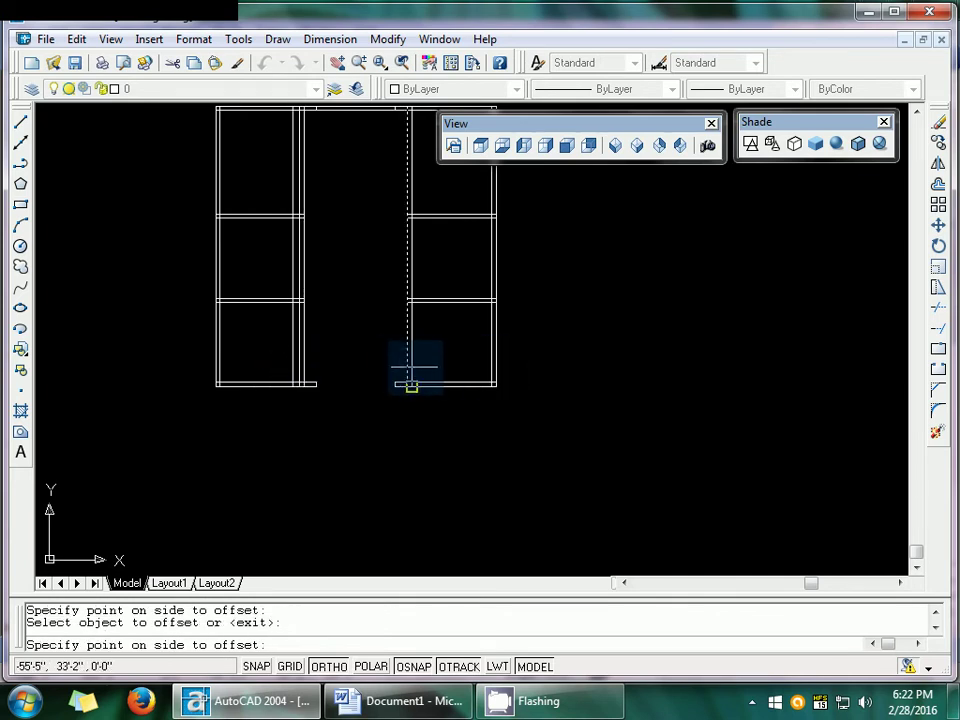
click(425, 367)
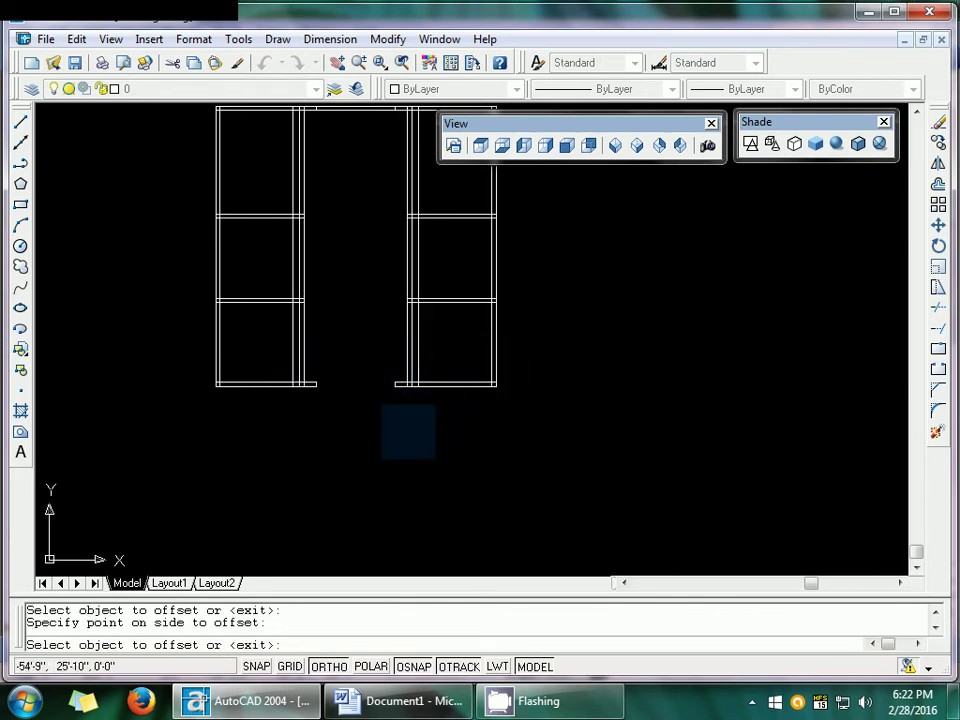
key(Escape)
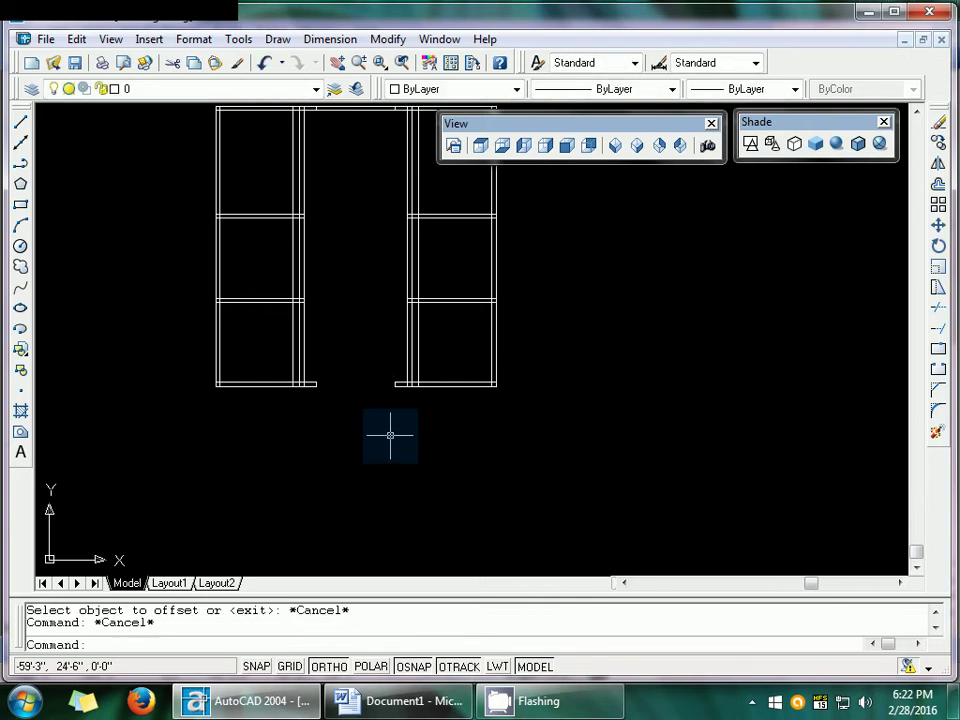
- Offset those two new lines a further 3'5" outward
text(o)
key(Return)
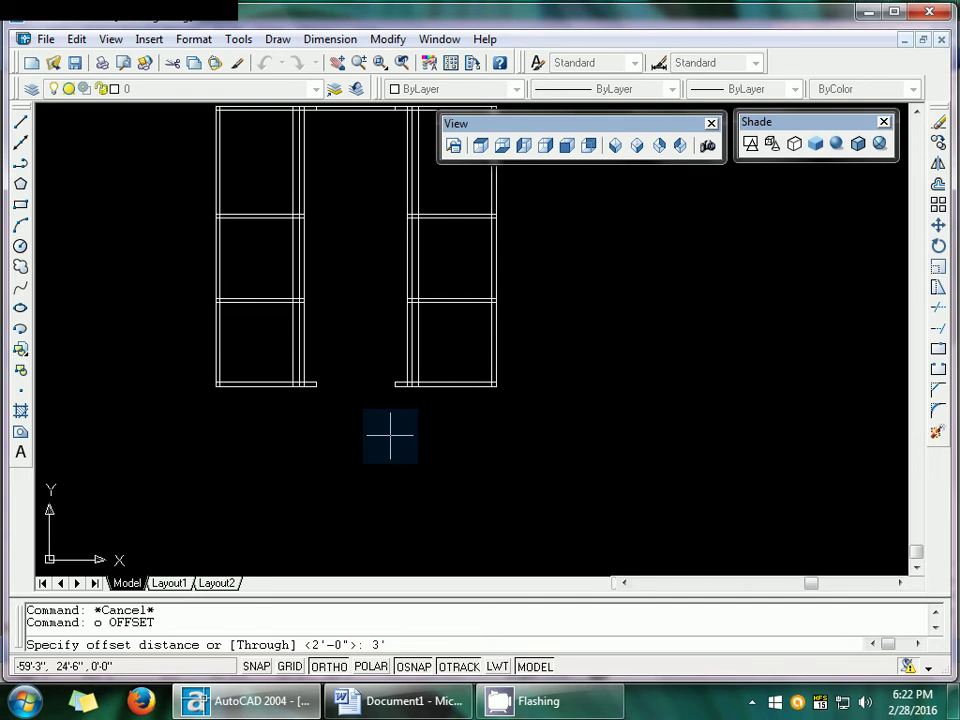
key(Return)
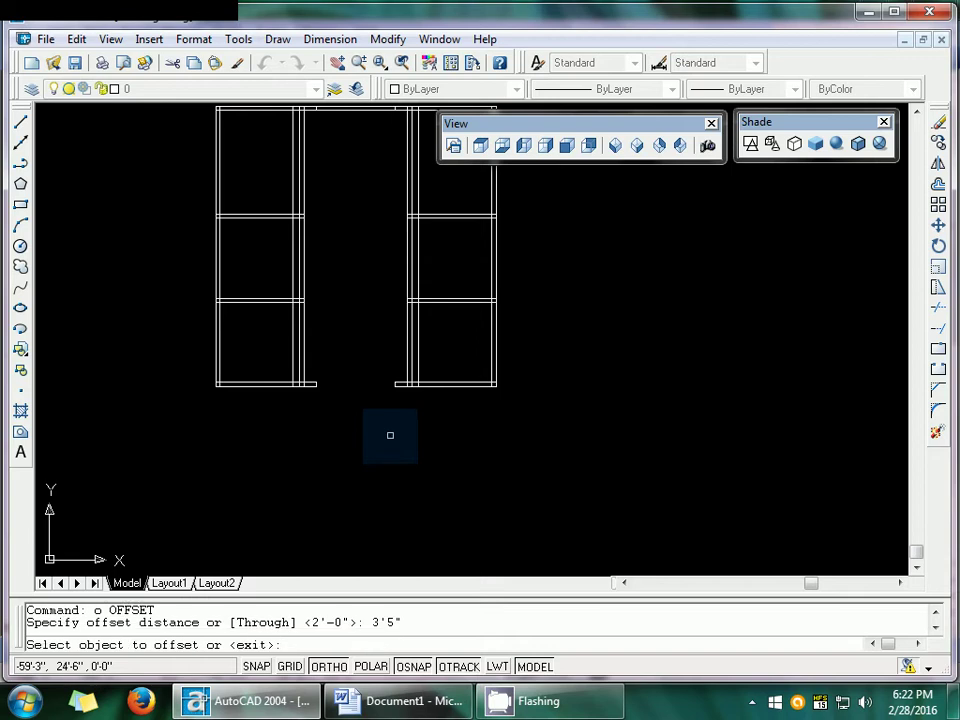
click(293, 366)
click(271, 363)
click(418, 384)
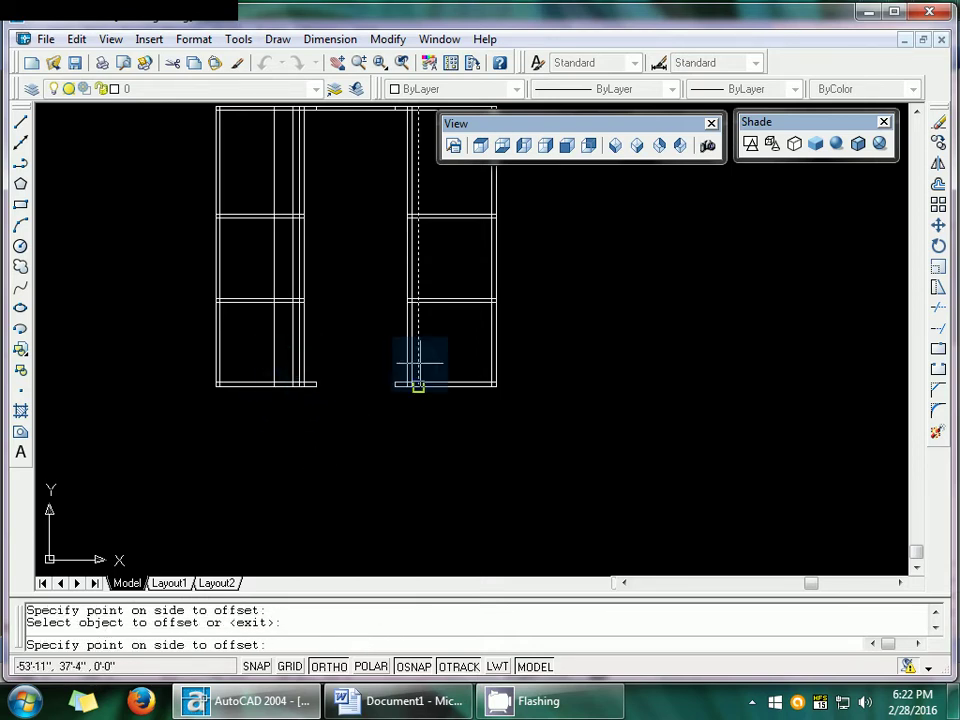
click(444, 364)
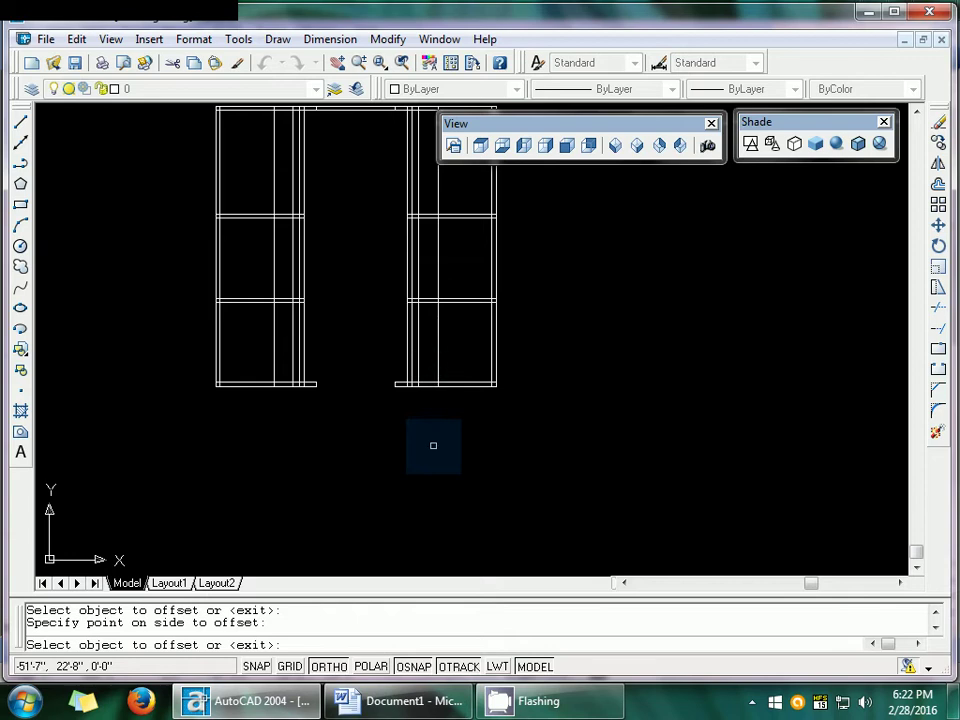
key(Escape)
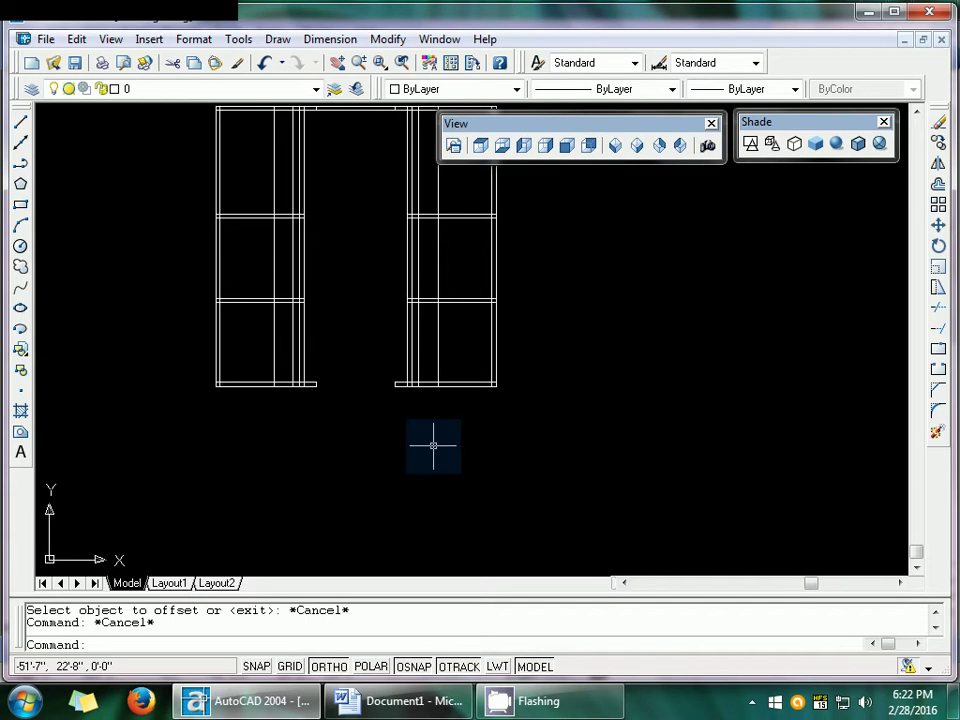
text(tr)
key(Return)
key(Return)
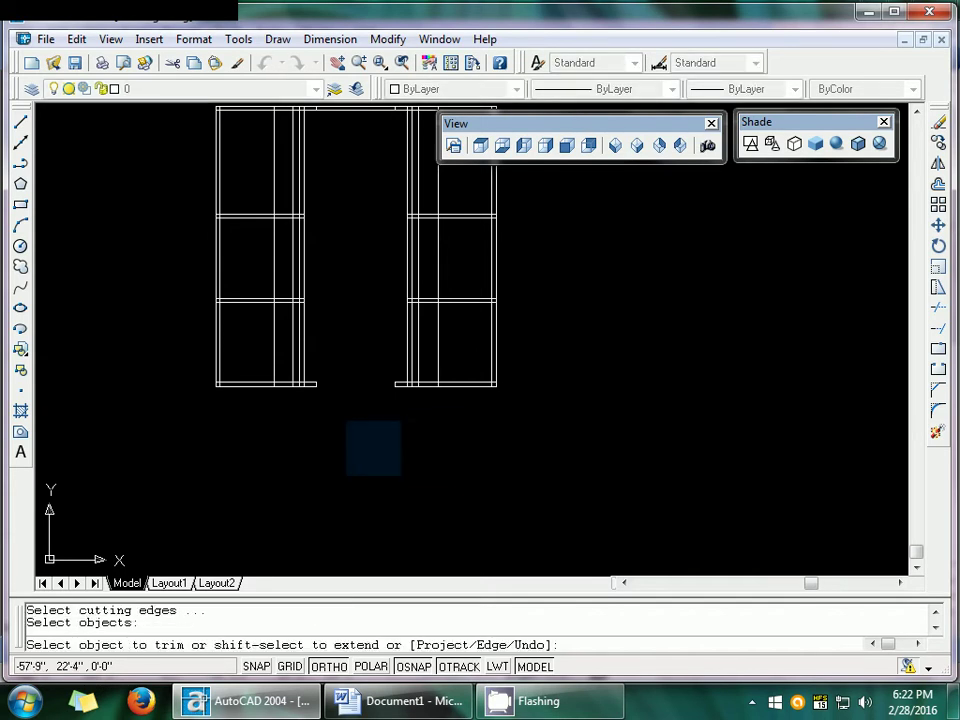
- Trim the base line between the left column's new offset lines
click(281, 384)
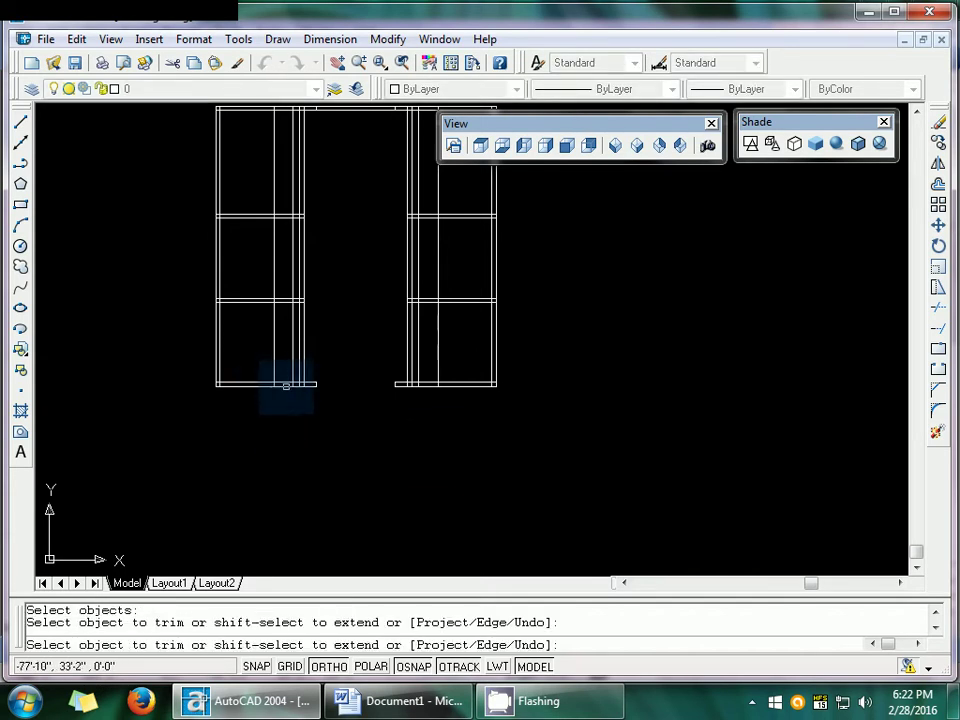
click(284, 384)
click(283, 384)
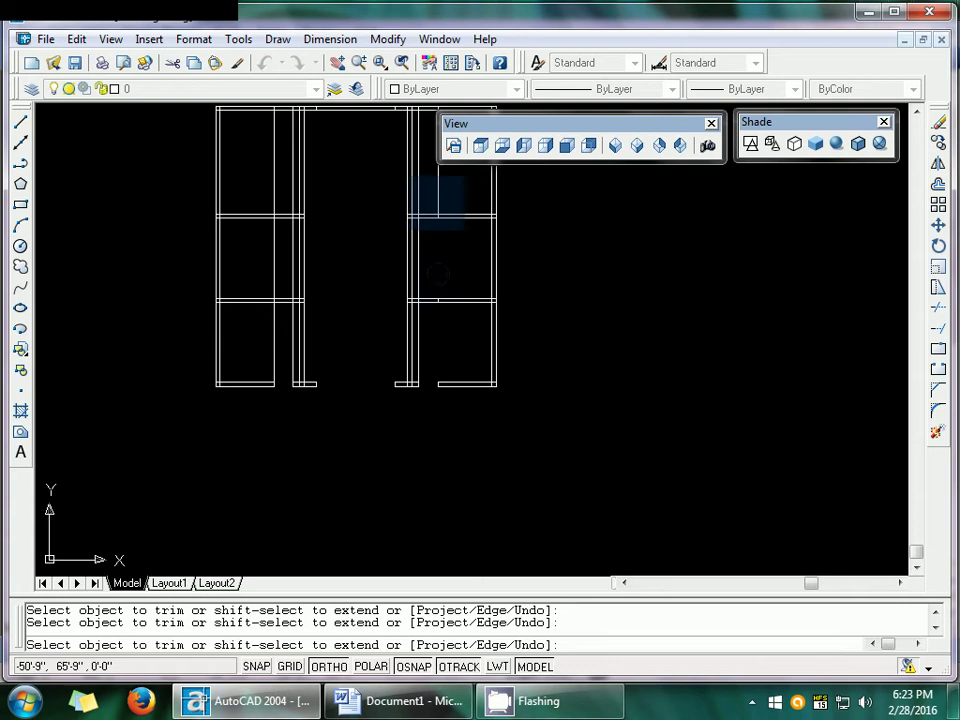
click(916, 111)
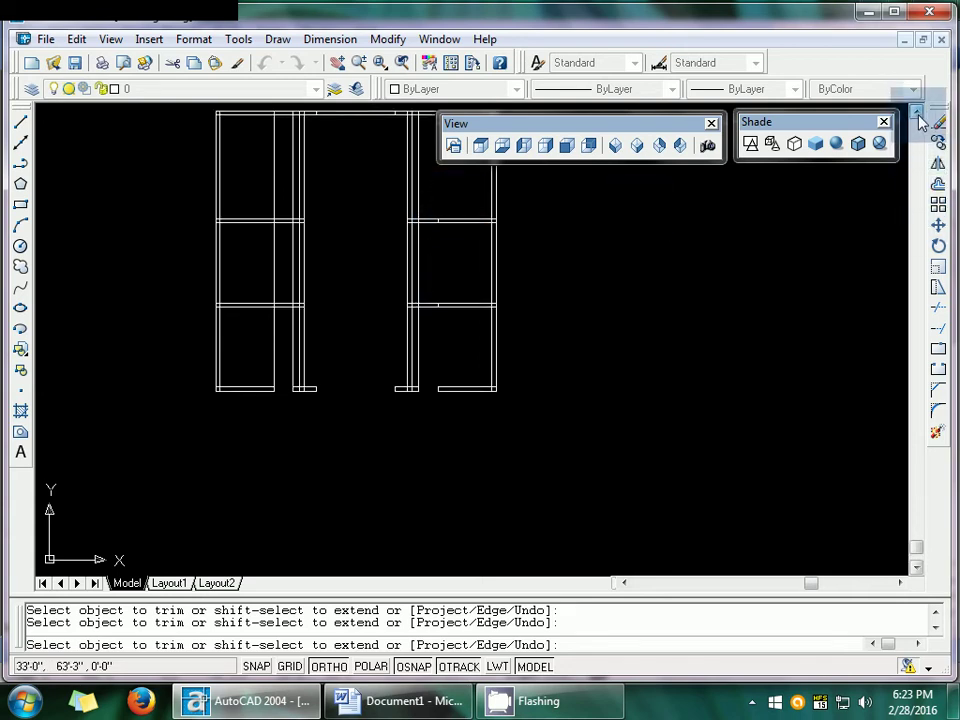
click(917, 112)
click(917, 112)
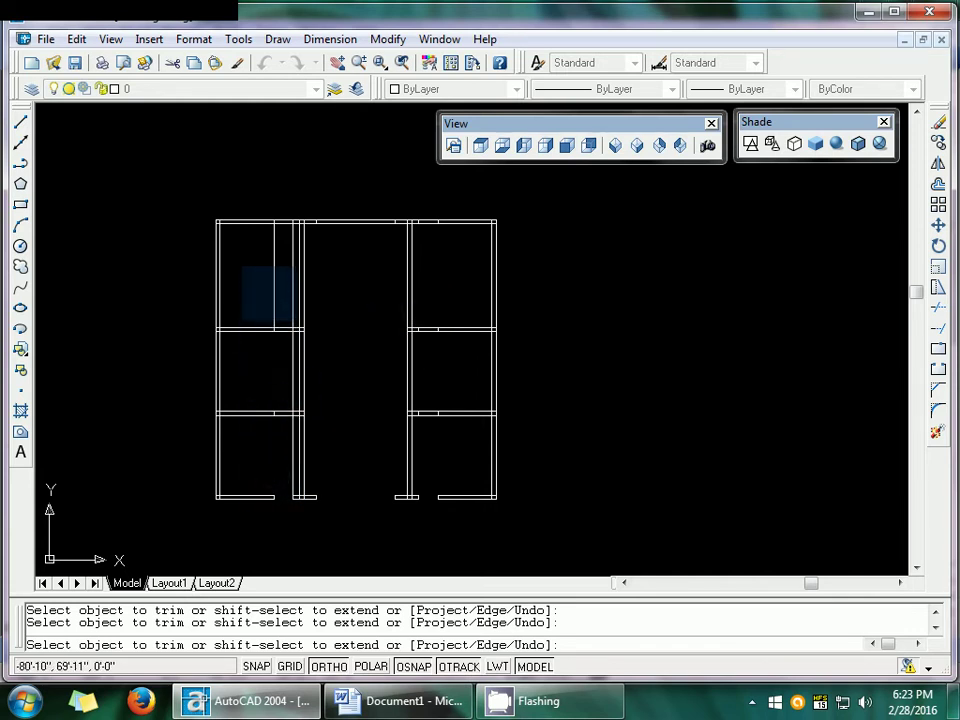
- Trim the short interior vertical lines inside the upper-left room
click(274, 286)
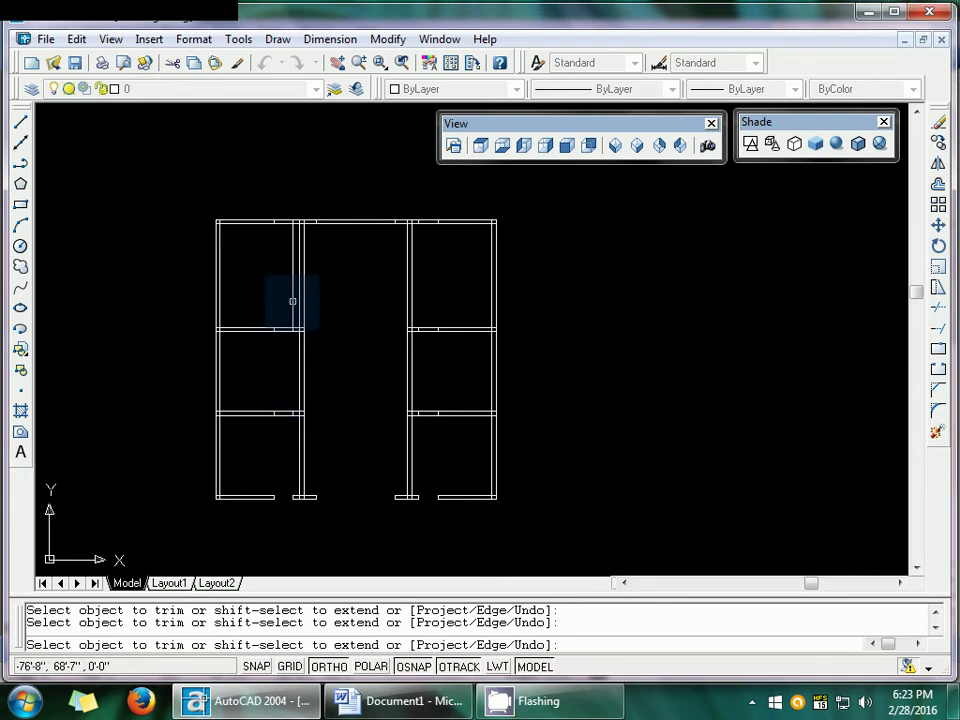
click(292, 300)
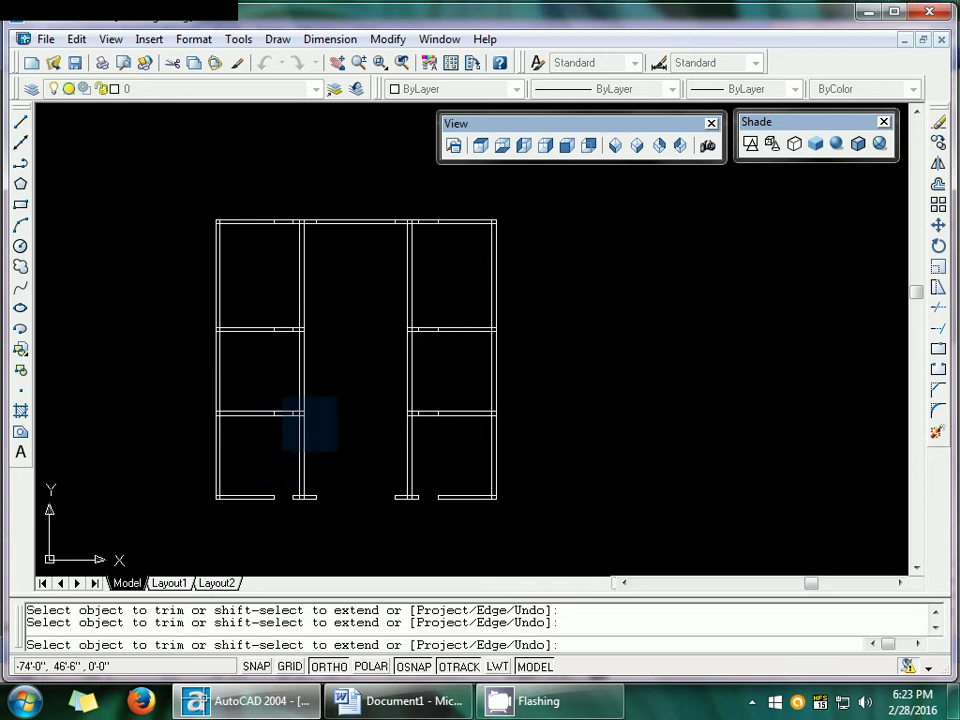
key(Return)
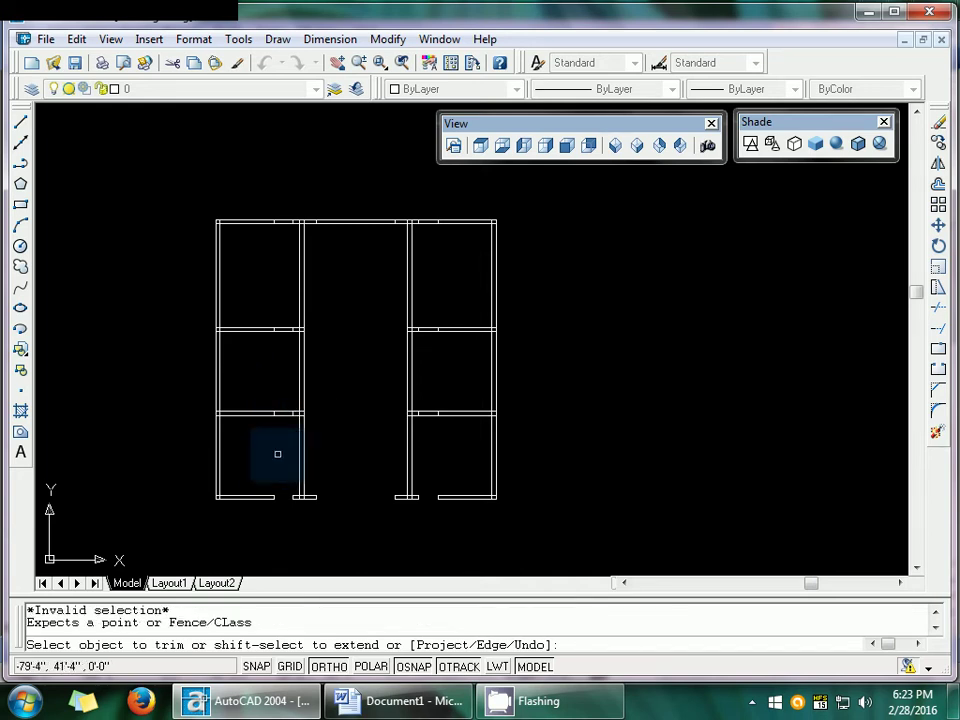
key(Escape)
key(Escape)
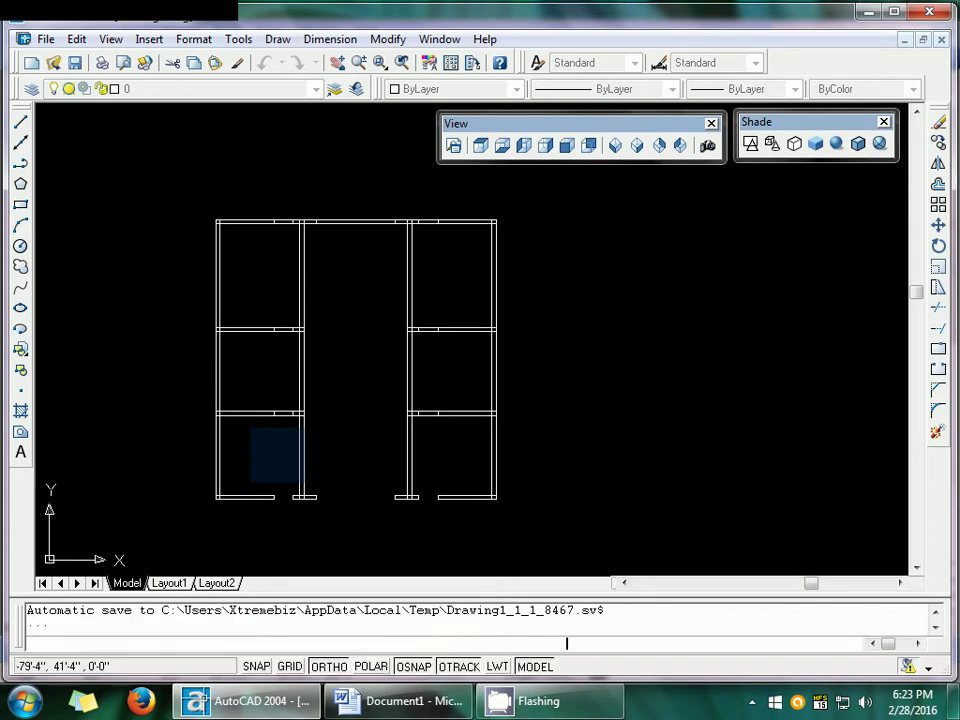
text(o)
key(Return)
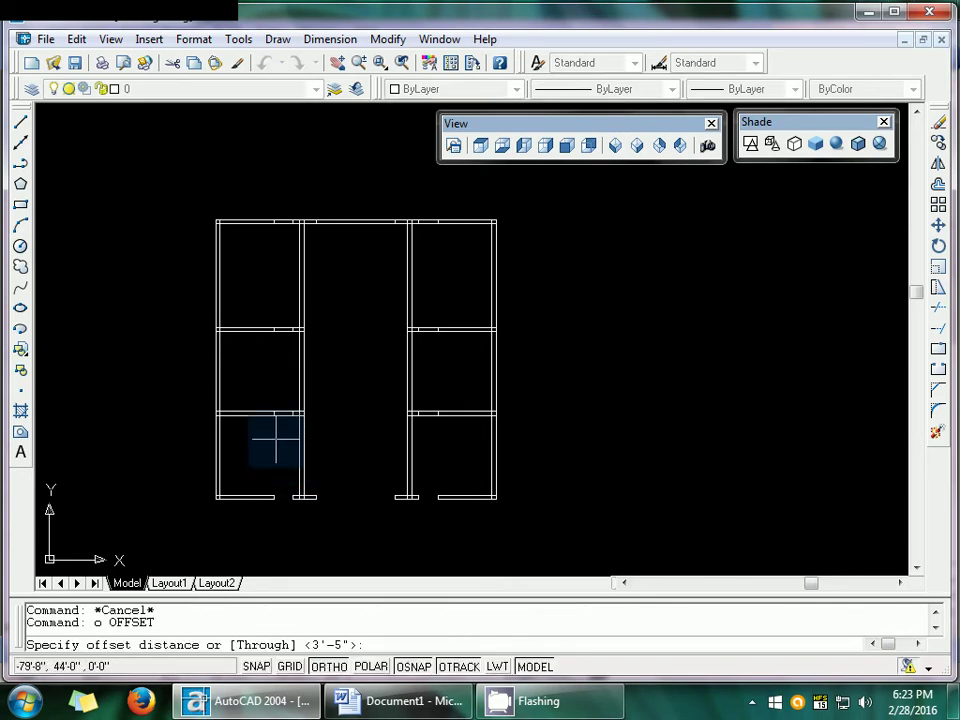
- Offset two left-column divider wall lines 2' upward
text(2')
key(Return)
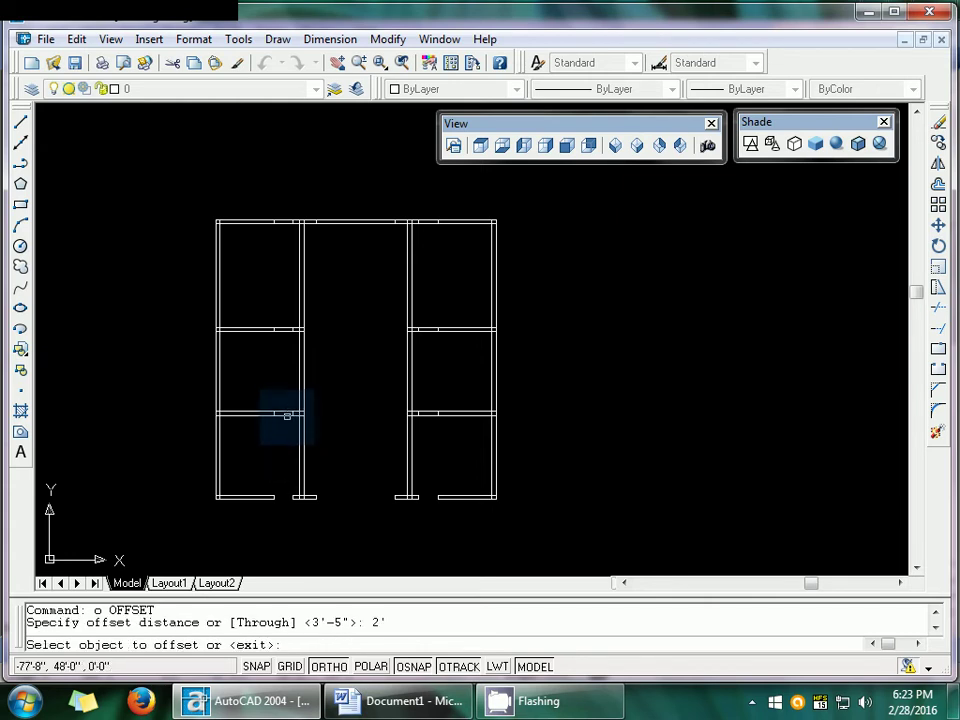
click(287, 413)
click(292, 399)
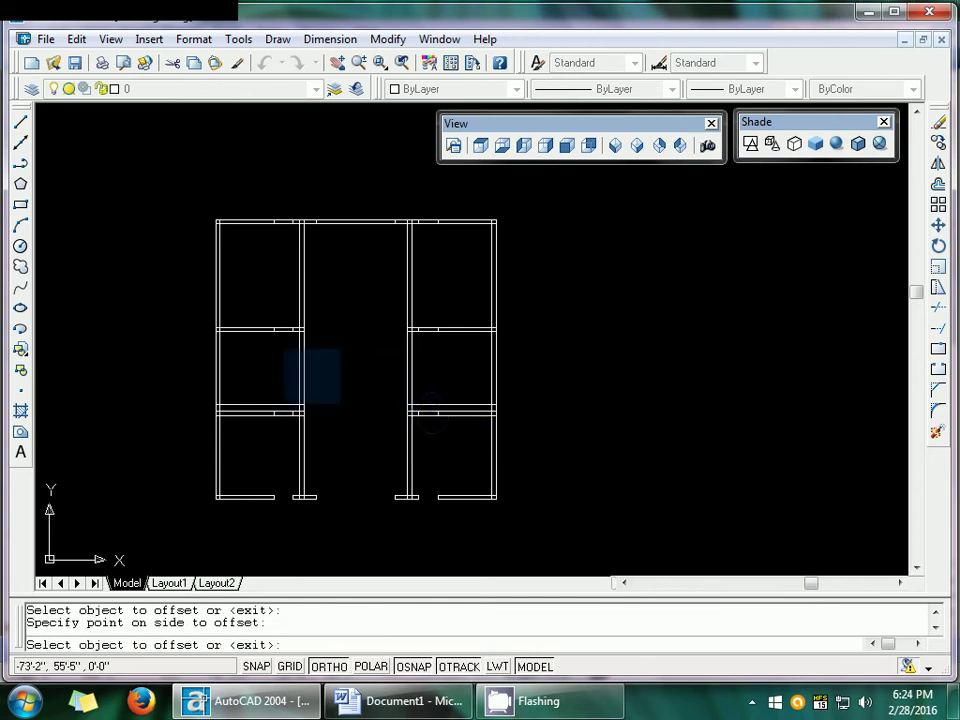
click(289, 329)
click(370, 320)
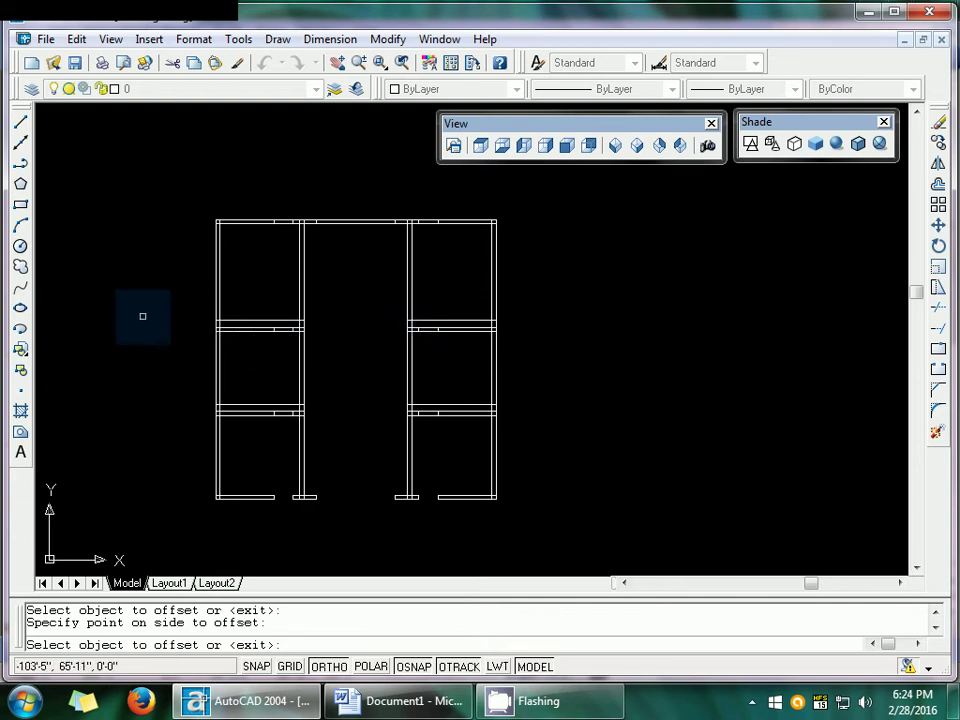
key(Escape)
key(Escape)
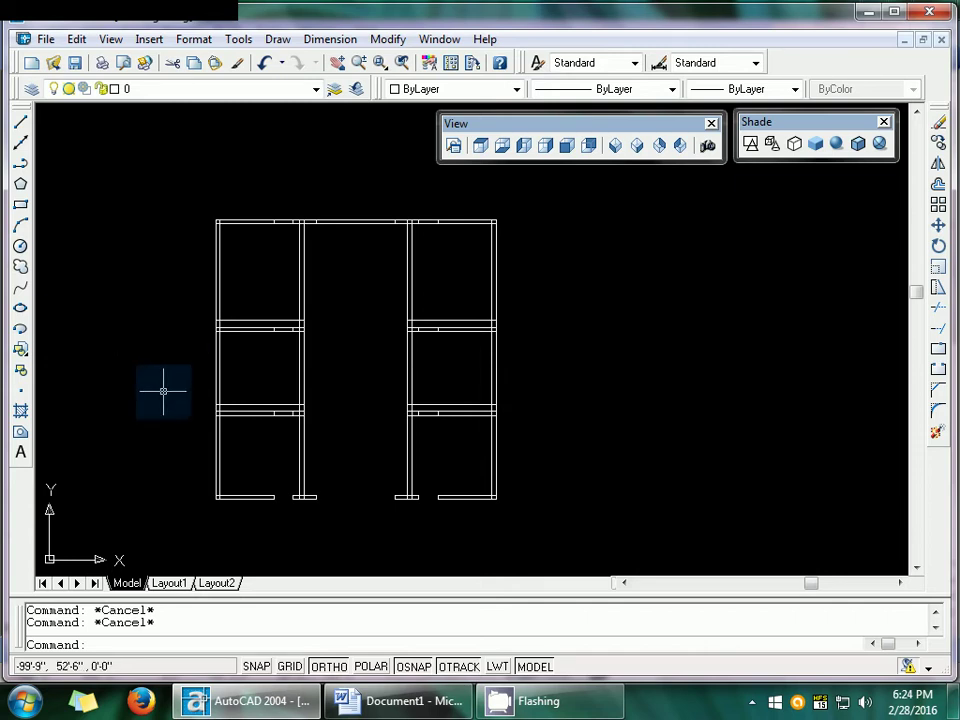
- Offset the right column's lower divider line 3' upward
text(o)
key(Return)
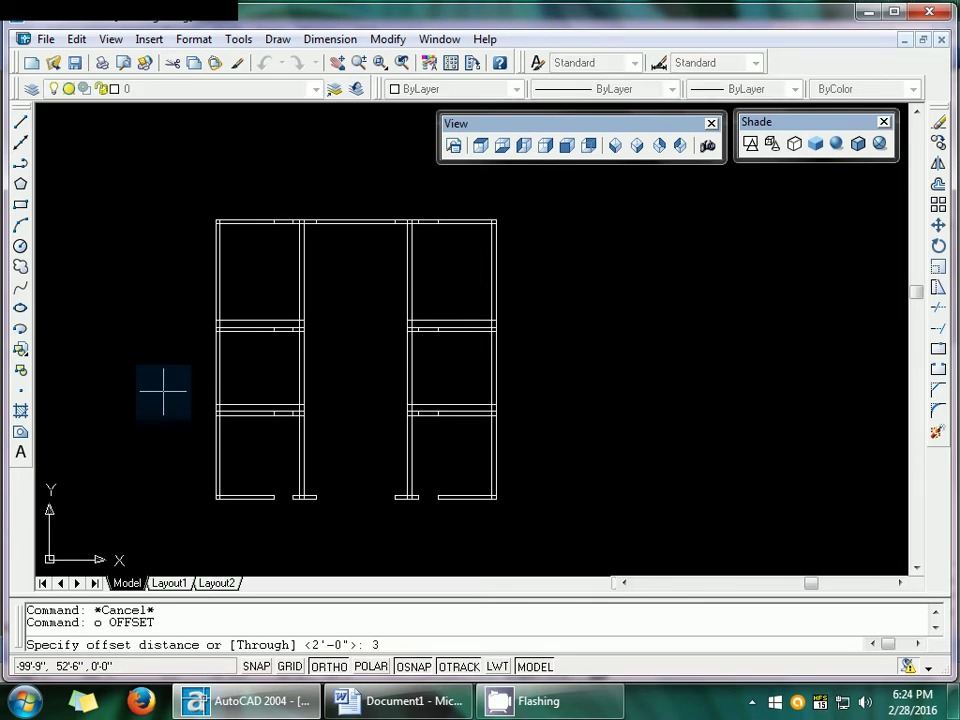
text(3')
key(Return)
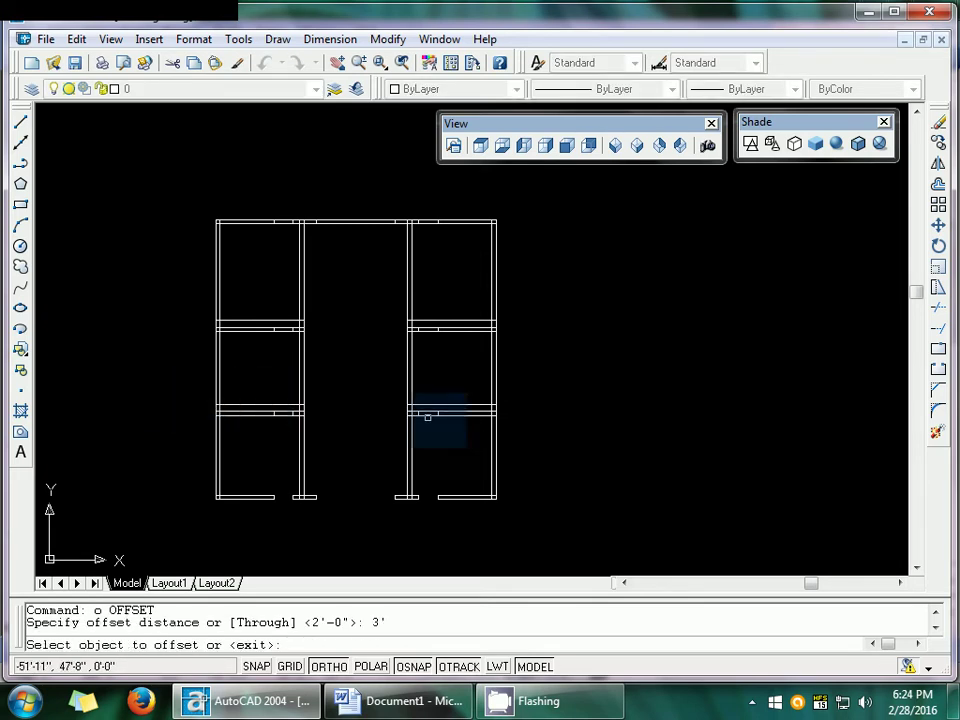
click(431, 412)
click(432, 388)
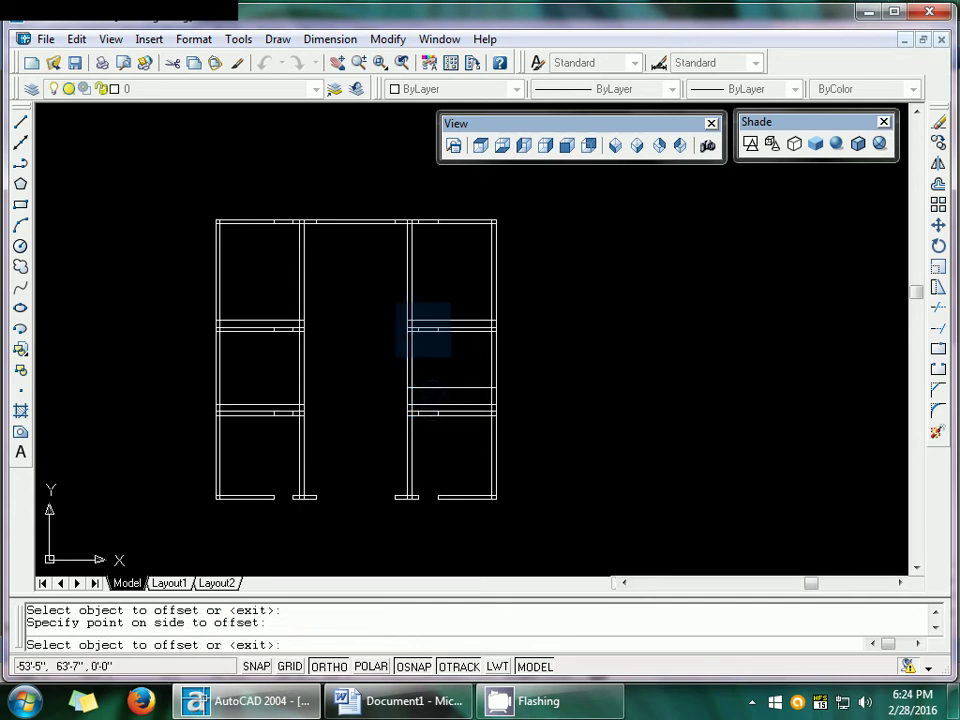
click(429, 304)
click(429, 300)
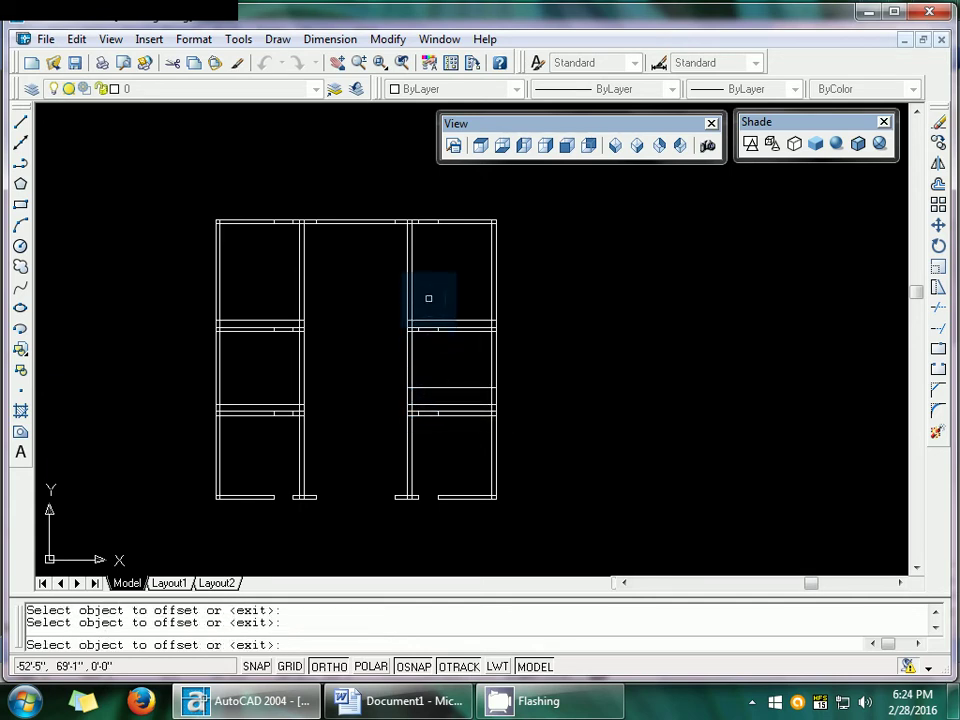
- Offset the right upper and both left divider lines 3' upward as well
click(429, 322)
click(370, 327)
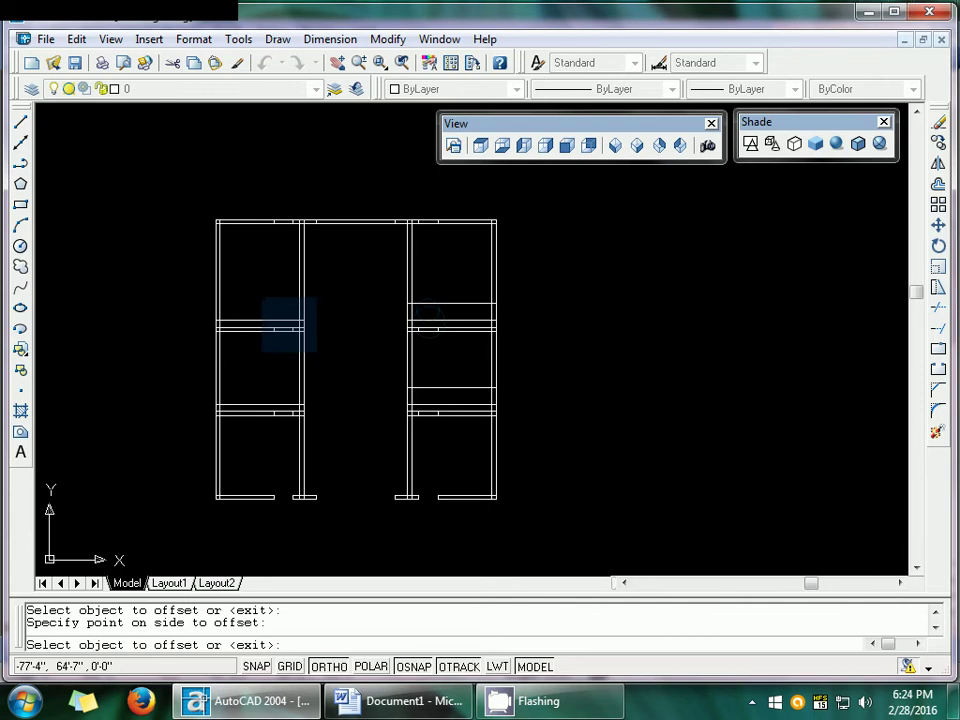
click(277, 320)
click(277, 317)
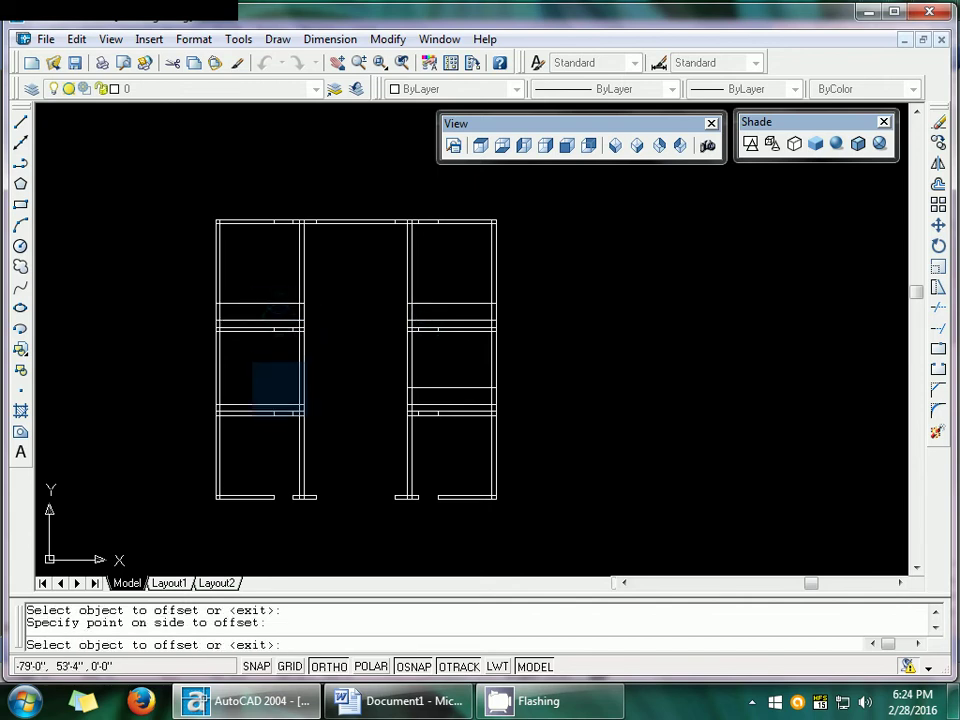
click(281, 405)
click(280, 385)
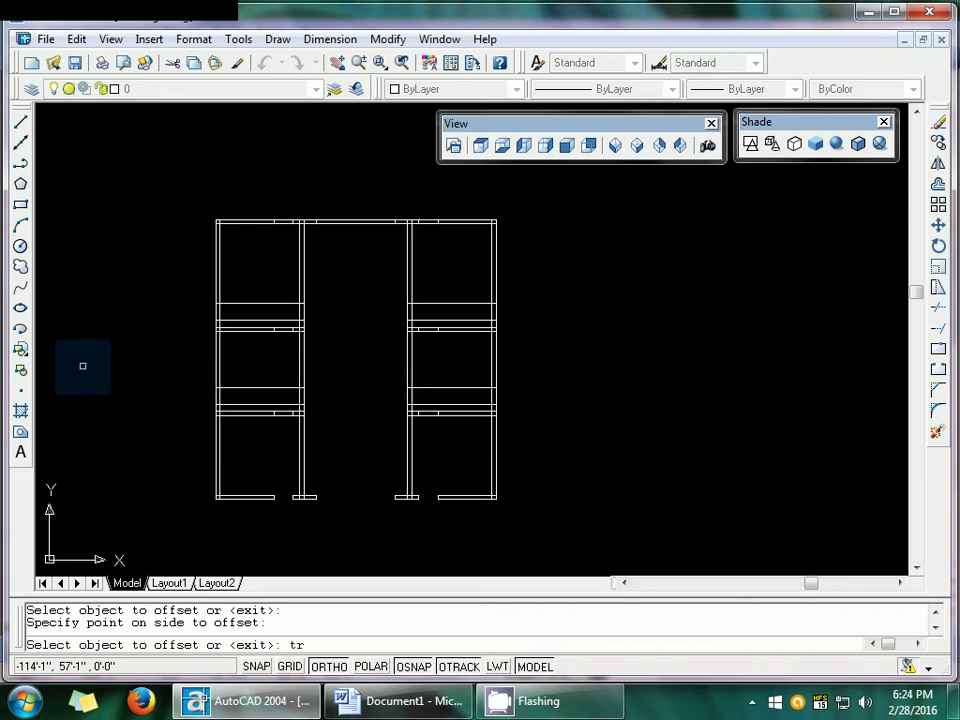
key(Return)
key(Return)
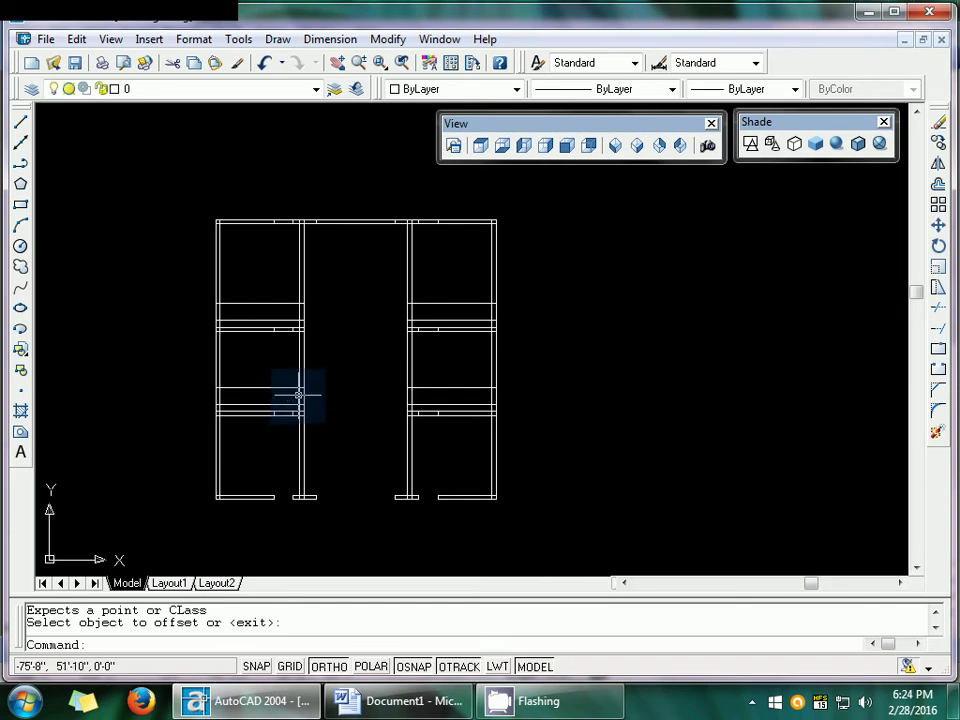
click(300, 400)
key(Escape)
key(Escape)
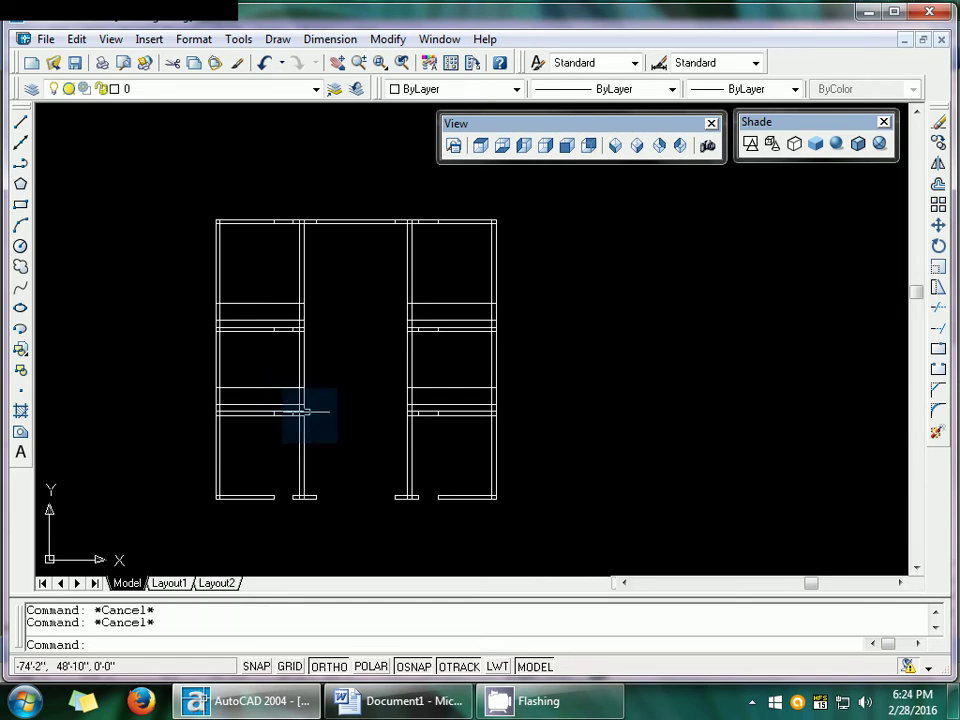
text(tr)
key(Return)
key(Return)
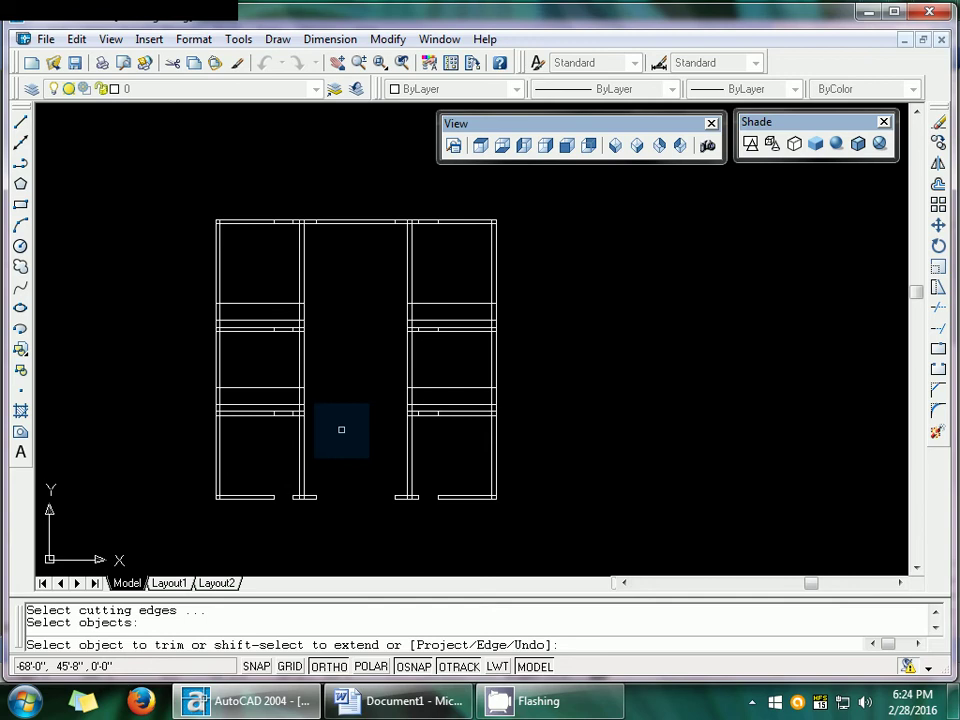
- Cut doorways in the left inner wall and the upper-left and upper-right rooms' bottom lines
click(301, 397)
click(303, 396)
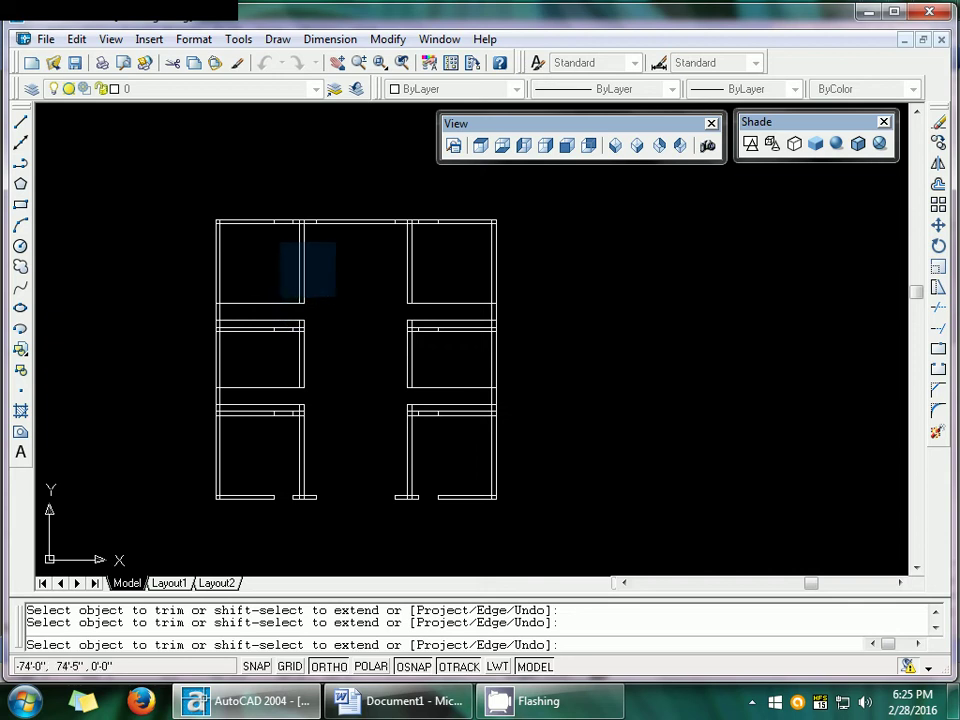
click(270, 301)
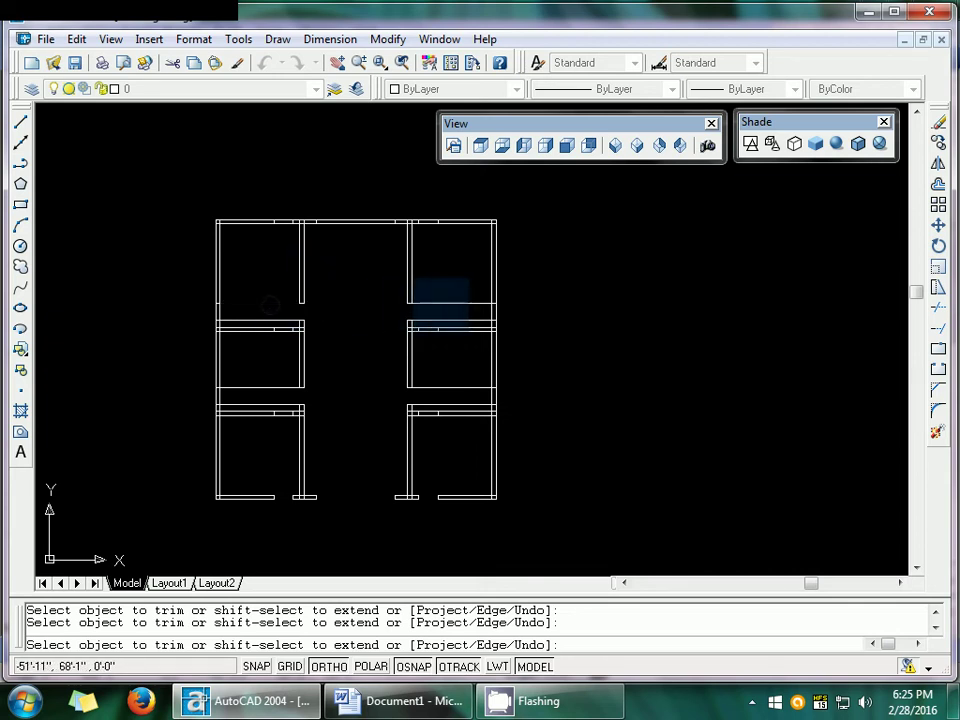
click(455, 302)
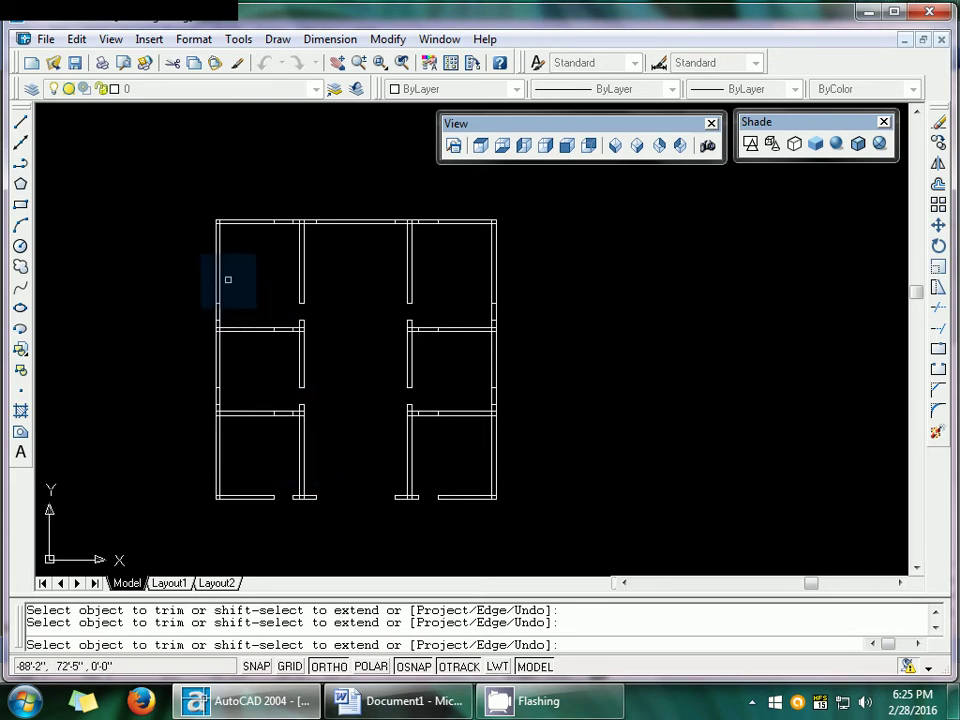
key(Return)
key(Escape)
key(Escape)
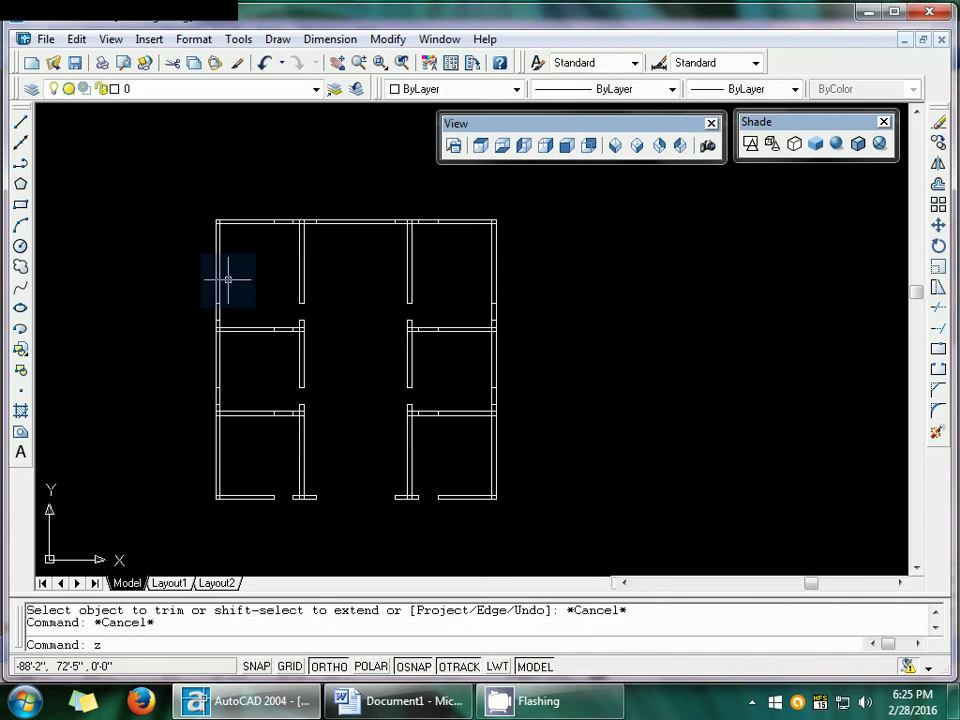
- Zoom and pan the view in on the plan's upper-left rooms
text(z)
key(Return)
click(216, 209)
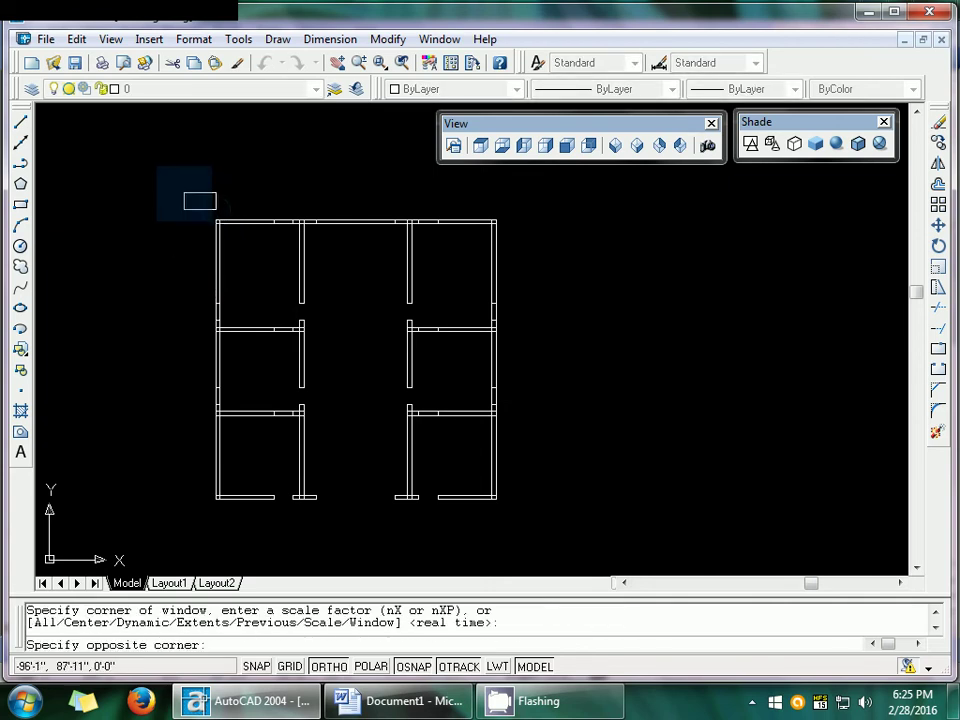
click(184, 193)
text(z)
key(Return)
text(a)
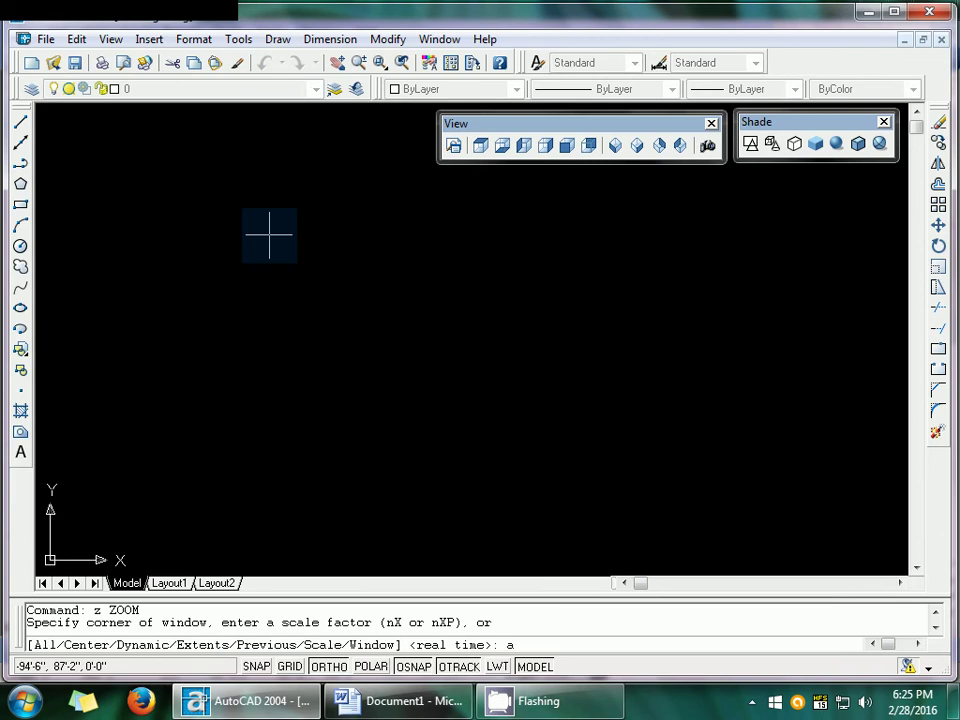
key(Return)
text(p)
key(Return)
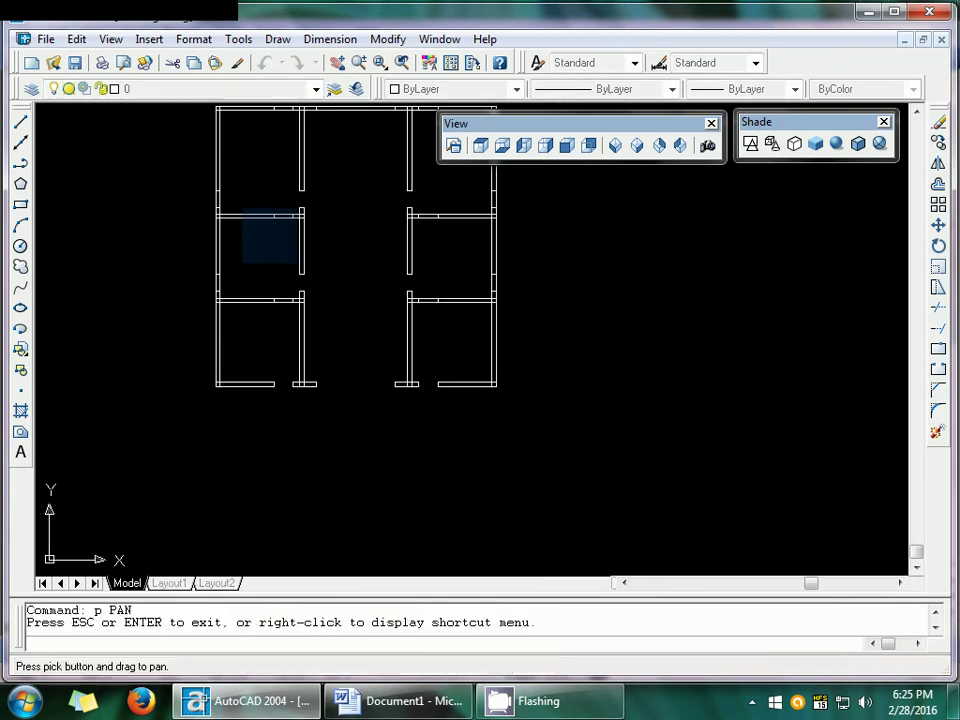
drag(317, 251, 336, 339)
key(Escape)
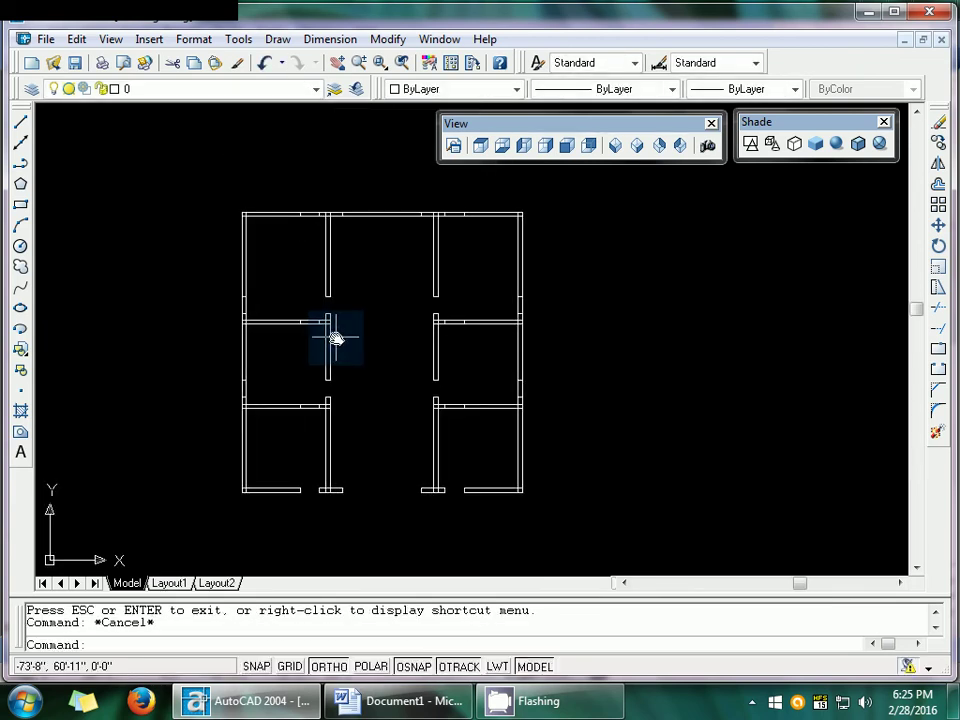
text(z)
key(Return)
click(200, 187)
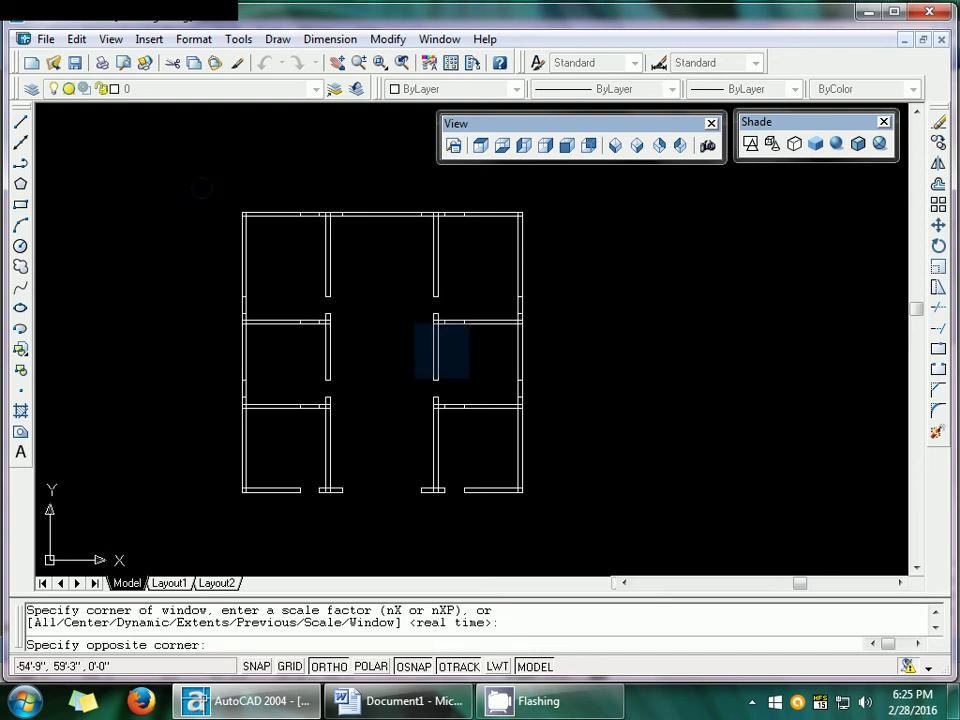
click(440, 362)
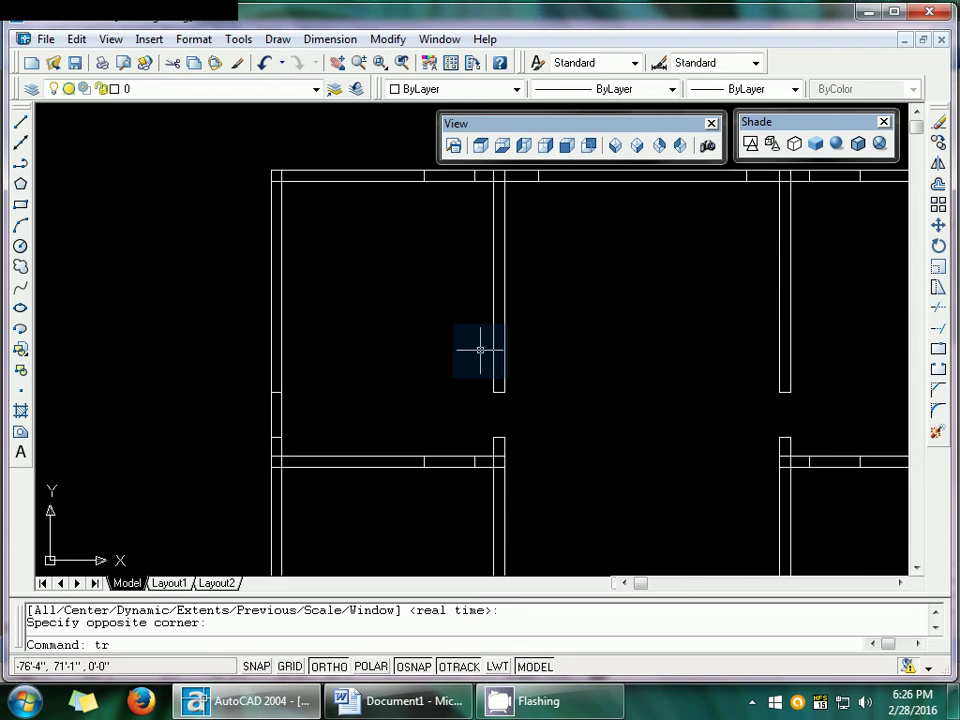
- Trim the top-left corner stubs and open the middle wall into the top wall
text(tr)
key(Return)
key(Return)
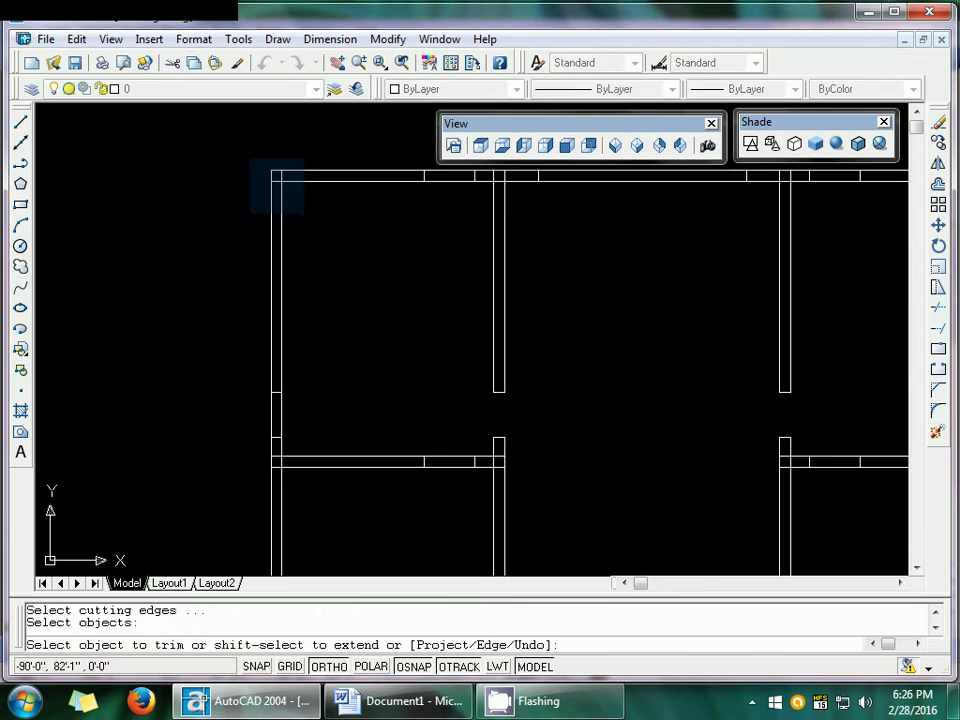
click(278, 178)
click(279, 181)
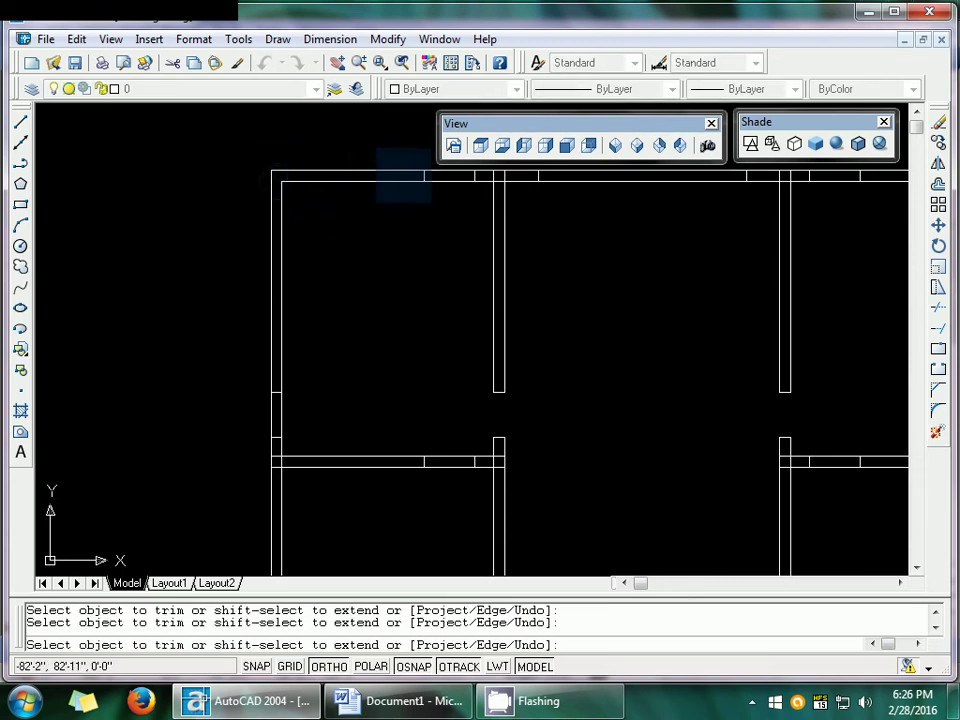
click(500, 181)
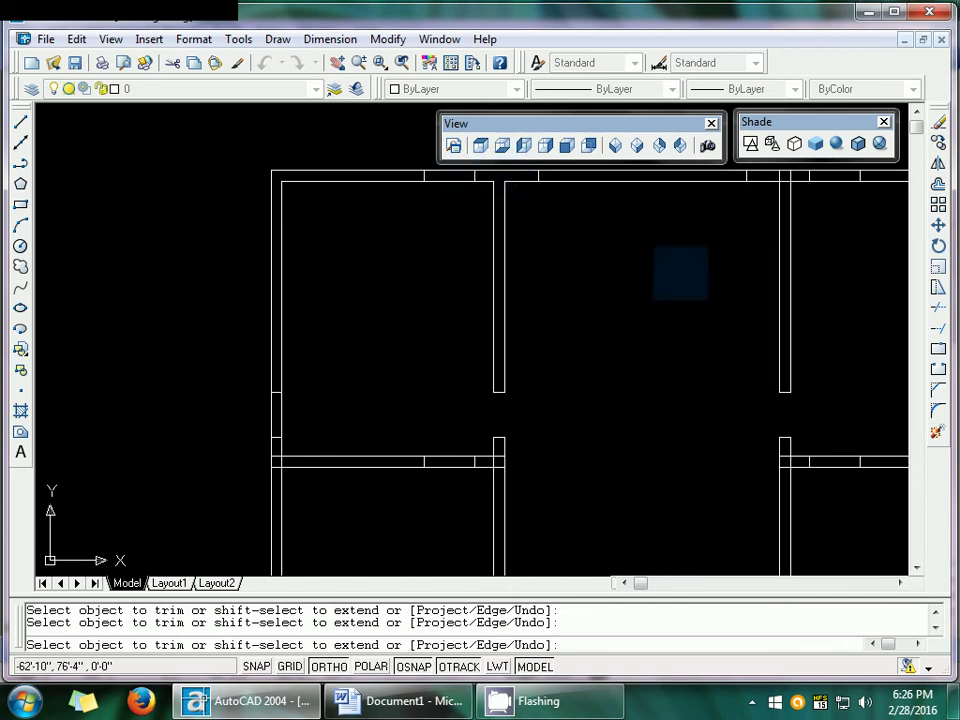
- Trim the top wall's inner line where the right interior wall meets it
key(Return)
key(Return)
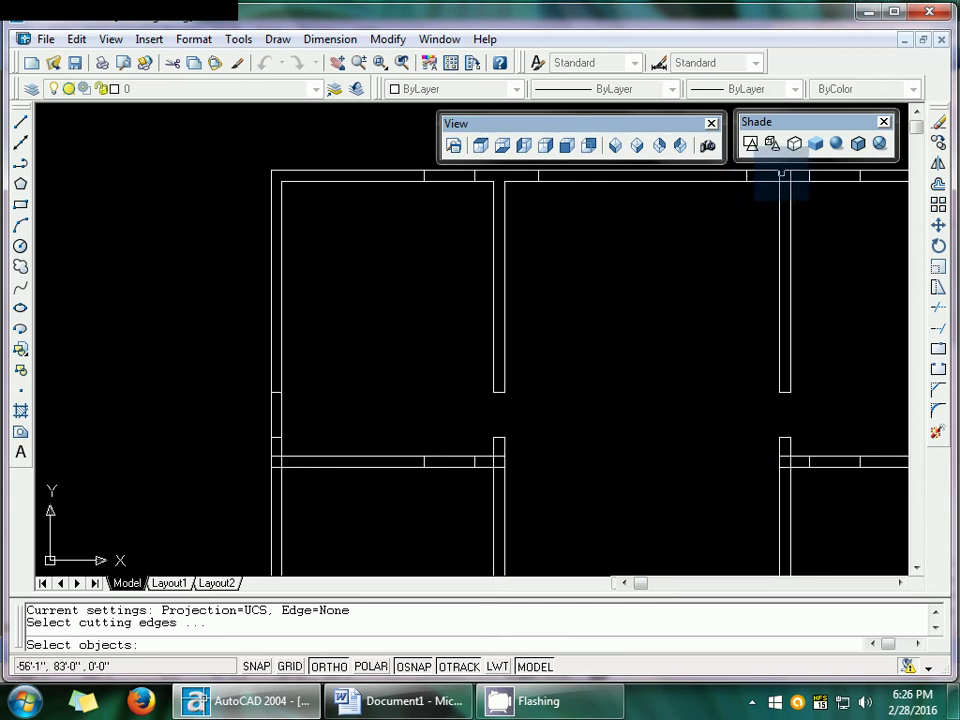
click(780, 172)
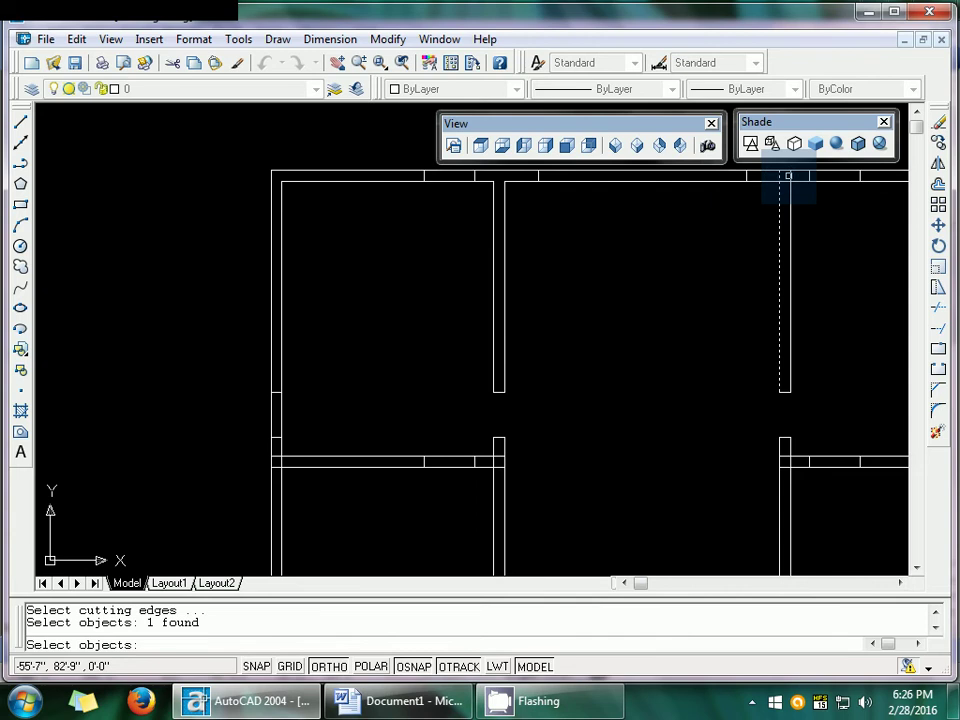
key(Escape)
key(Escape)
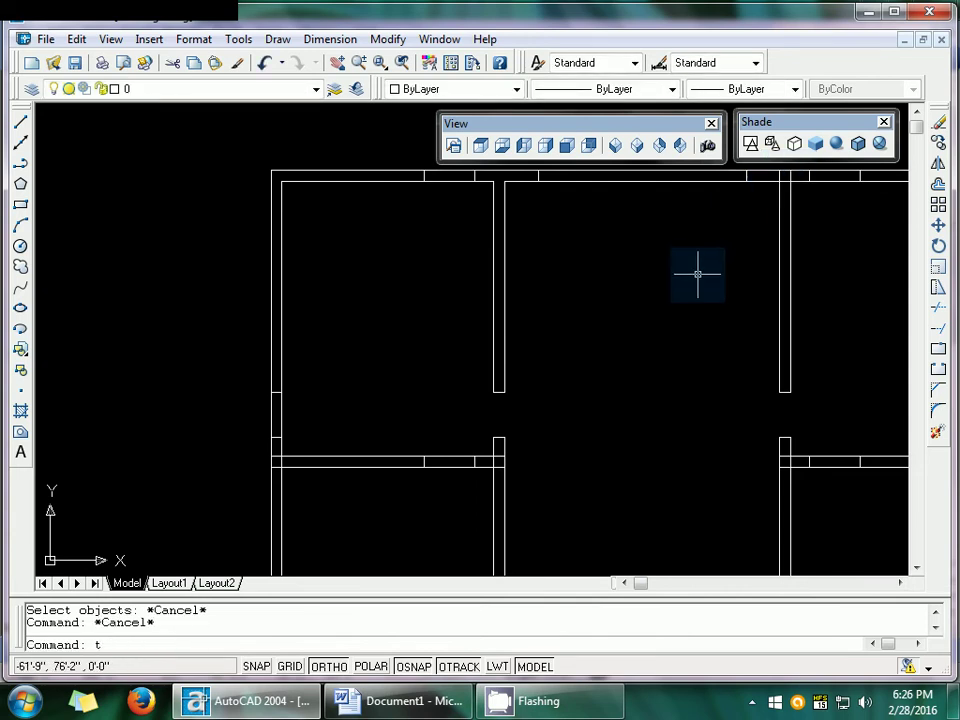
key(Return)
key(Return)
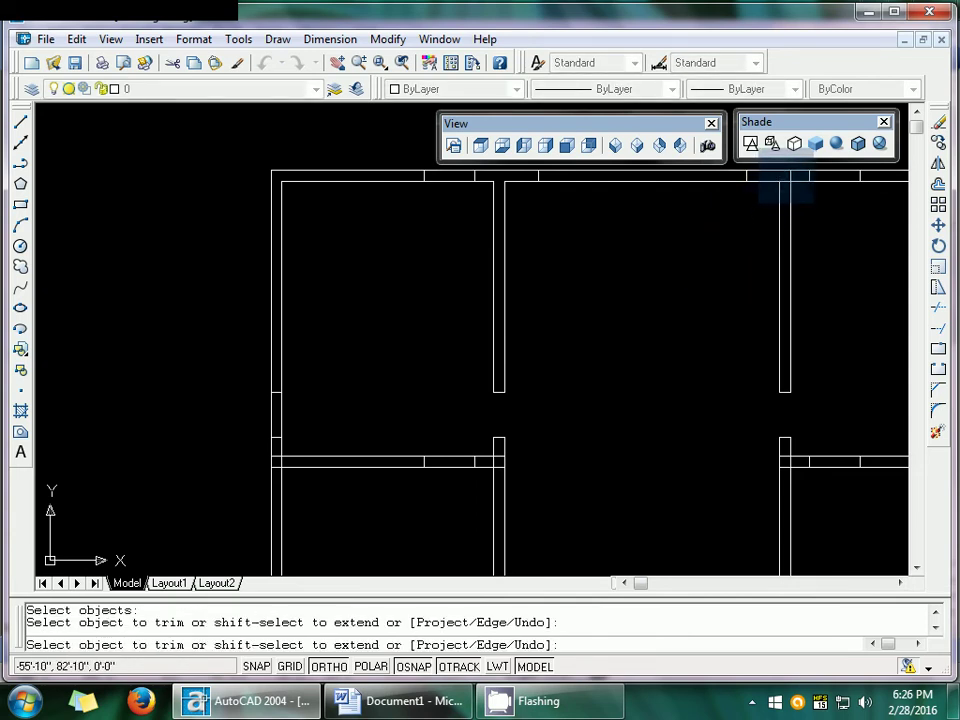
click(790, 175)
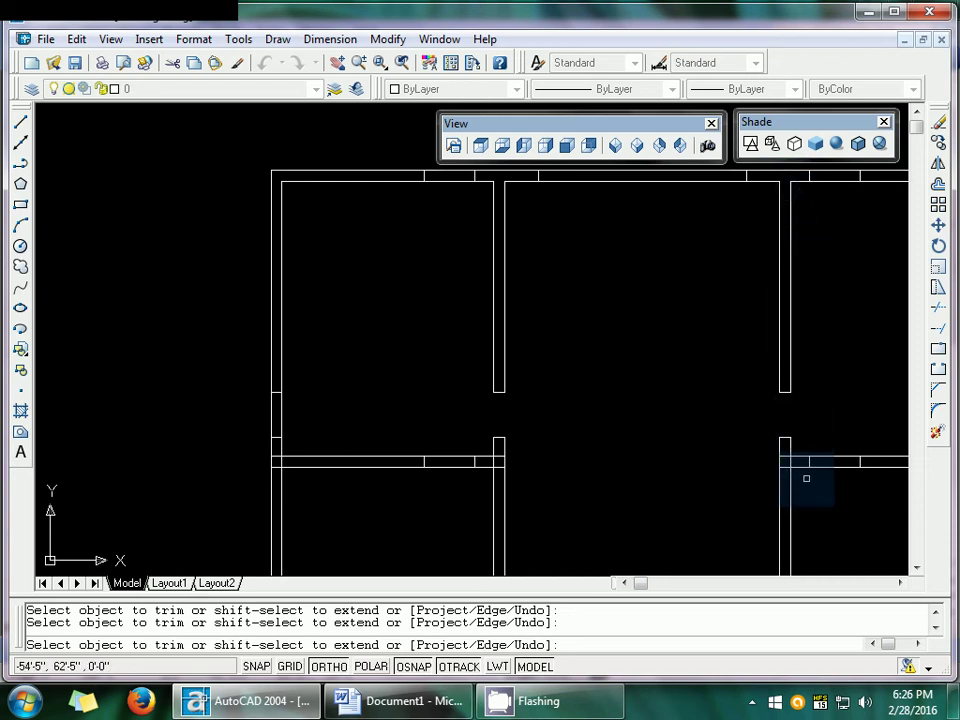
click(900, 583)
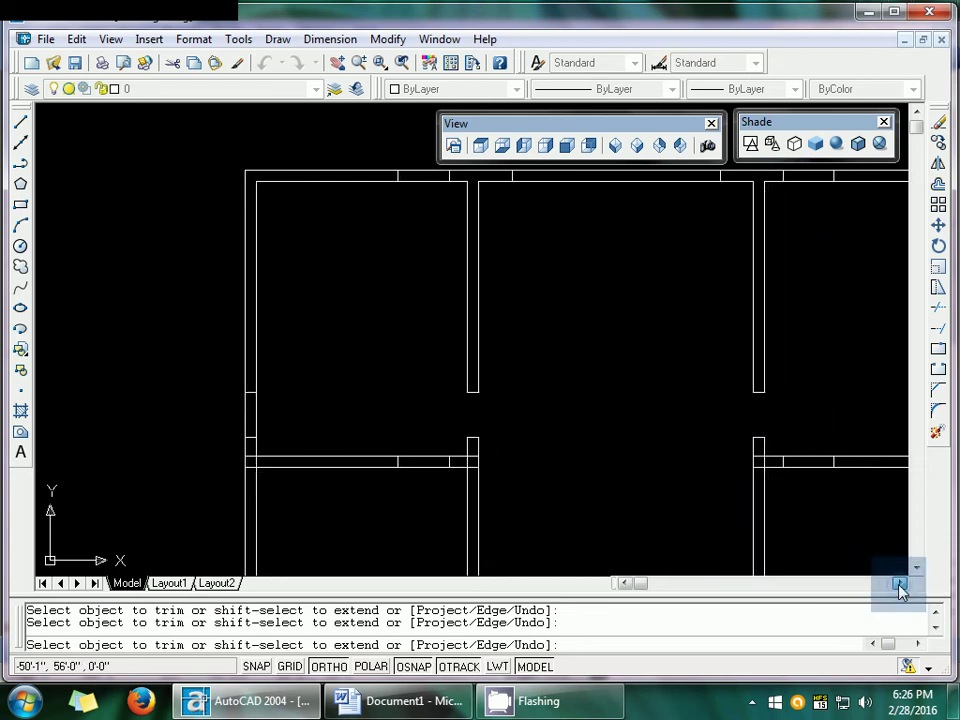
drag(900, 590, 900, 590)
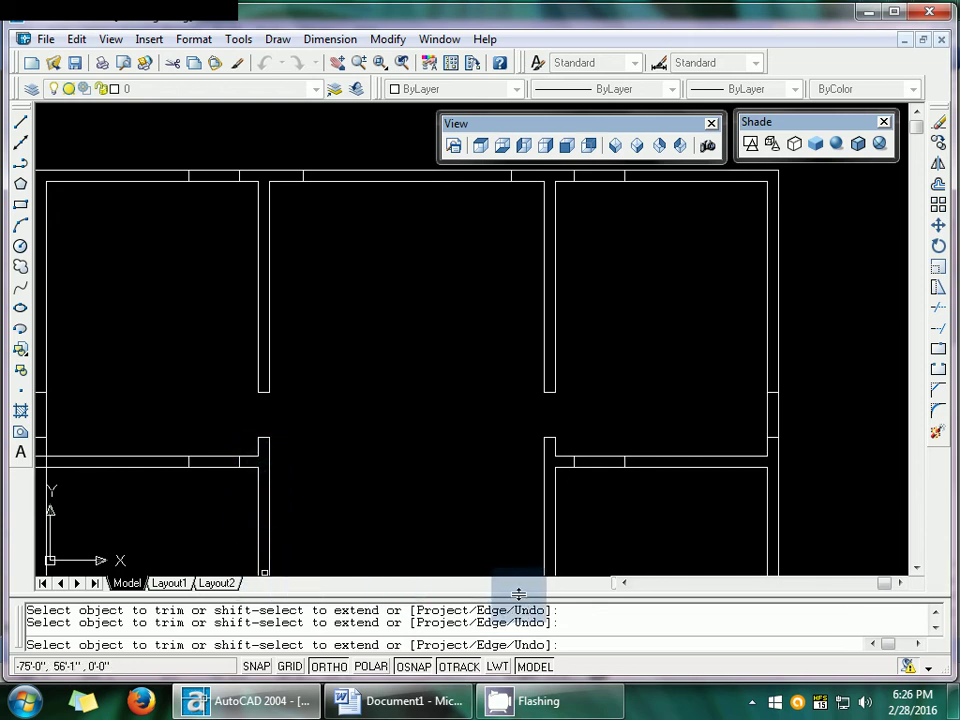
click(623, 583)
drag(623, 583, 623, 583)
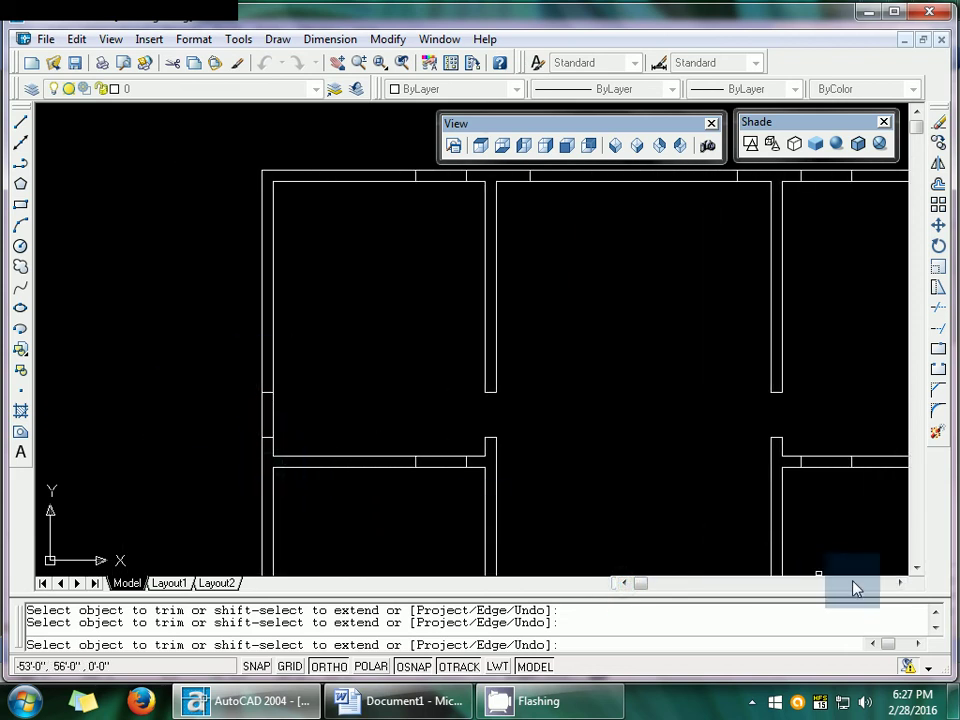
click(915, 568)
drag(915, 570, 915, 570)
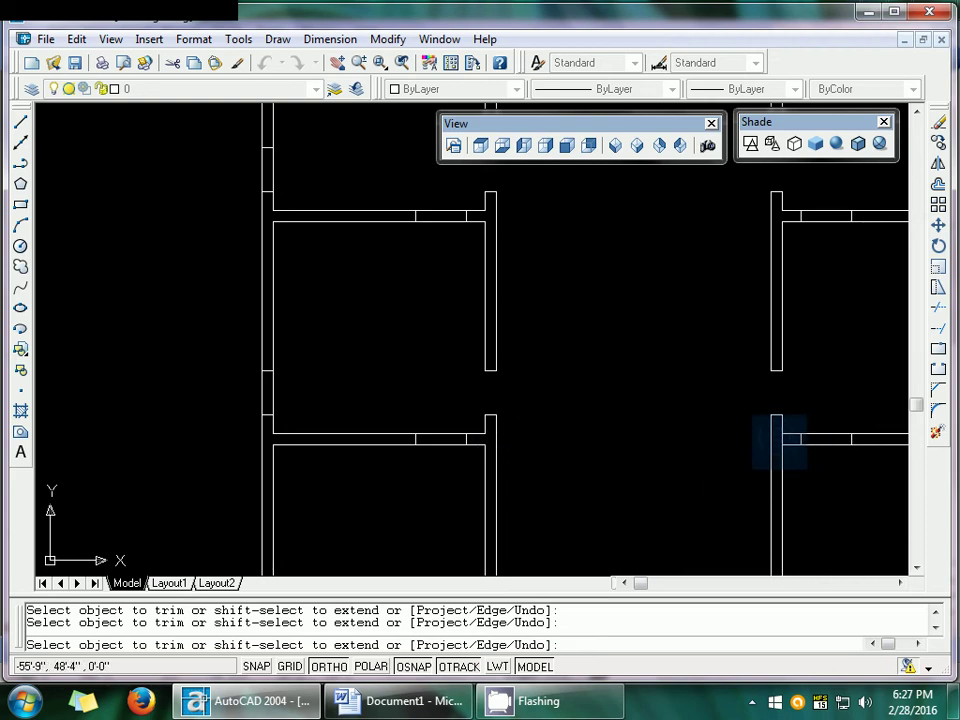
- Trim the wall stubs at the bottom-left corner and the right room's top corner
click(916, 568)
drag(916, 570, 916, 570)
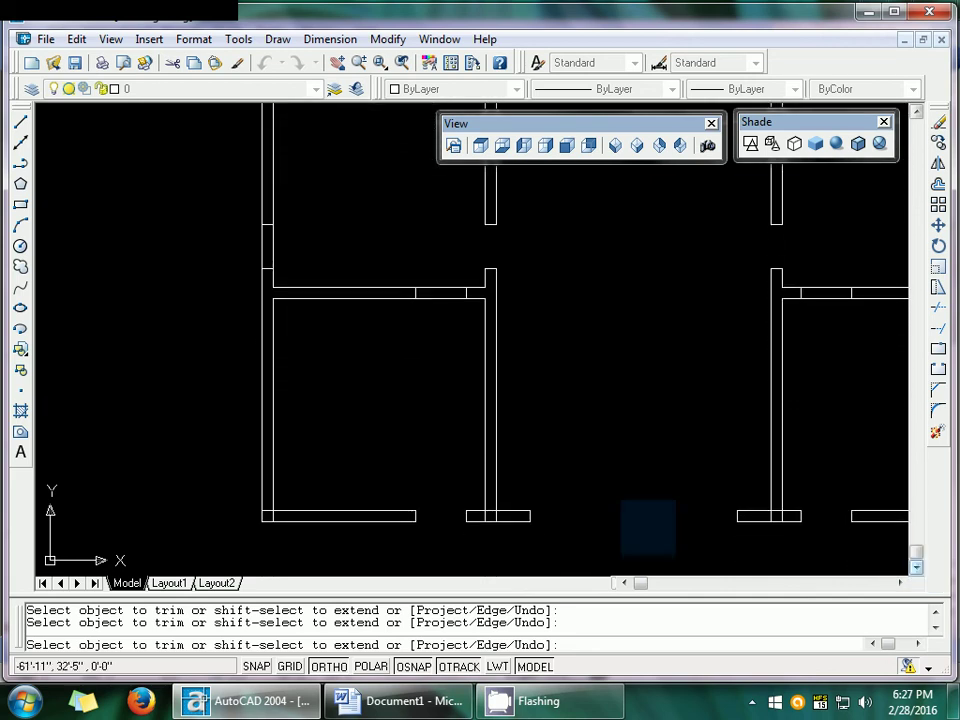
click(271, 515)
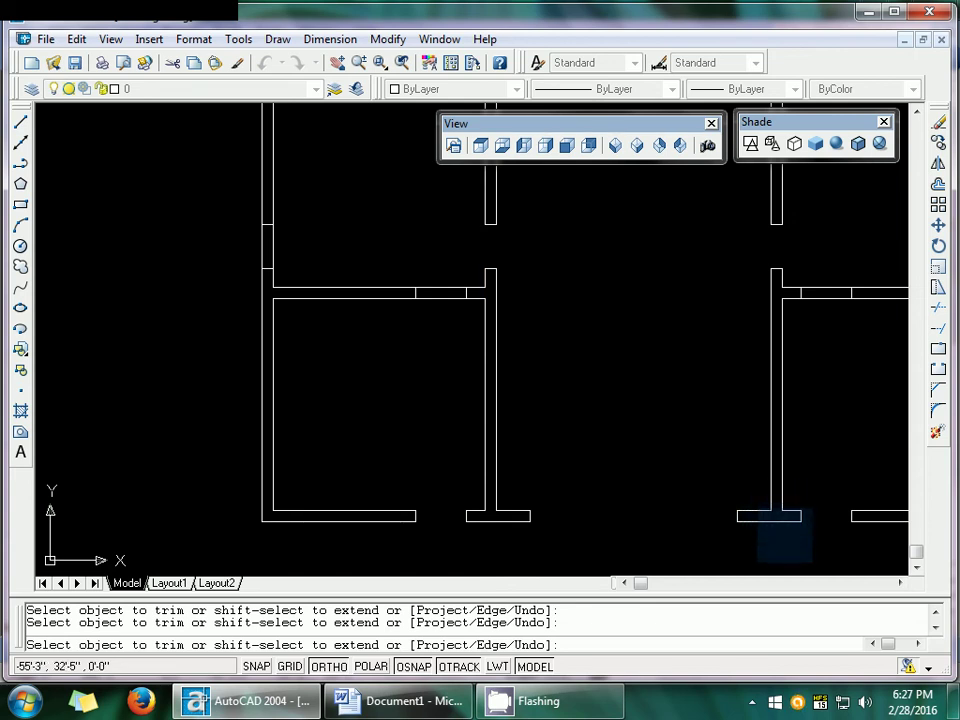
click(899, 584)
drag(899, 584, 899, 584)
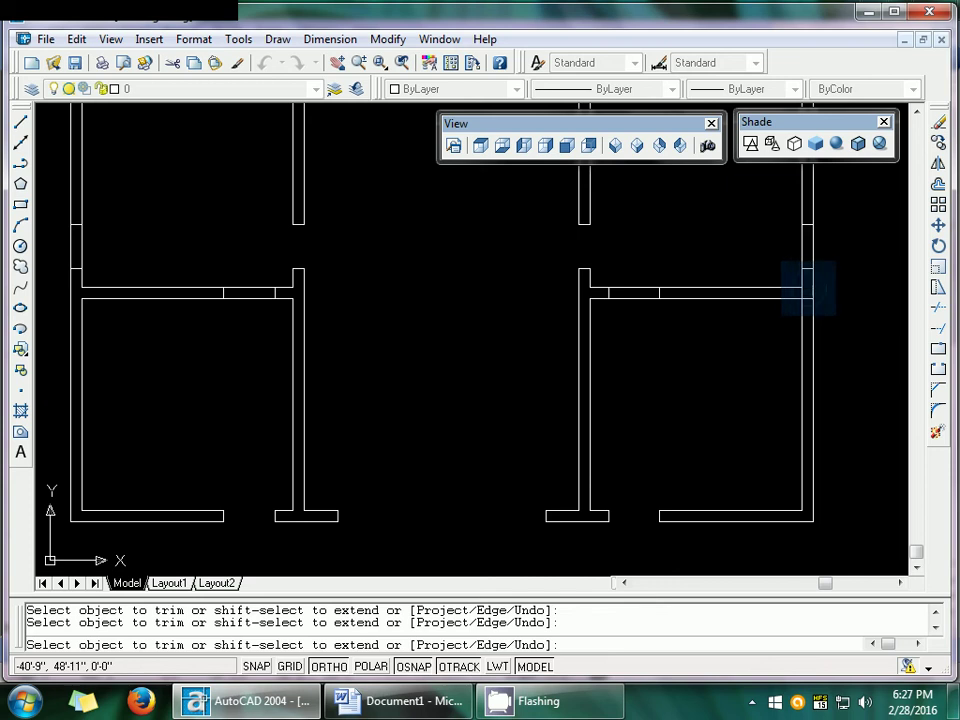
click(800, 294)
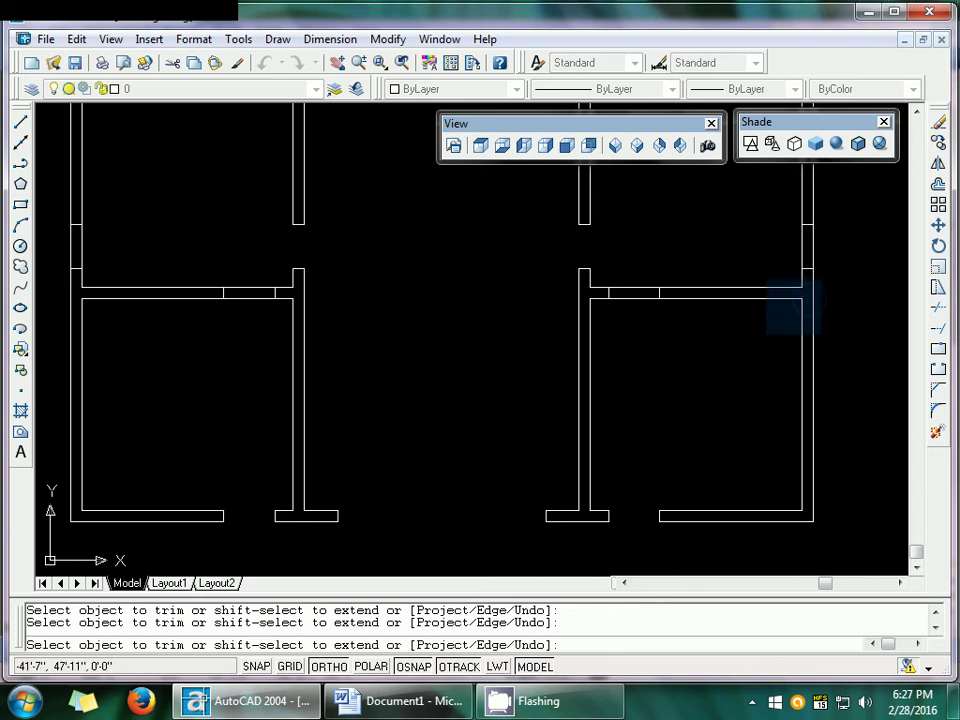
- Pan the whole floor plan into view and erase the stray segments along the top wall
scroll(629, 429, down, 3)
scroll(629, 429, up, 1)
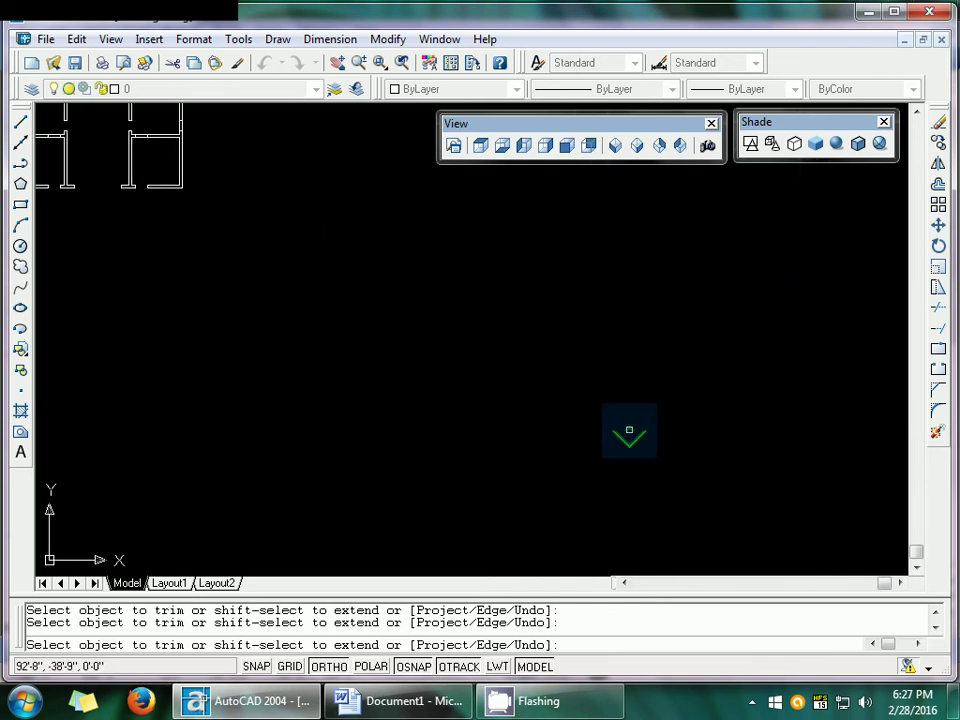
scroll(455, 473, up, 2)
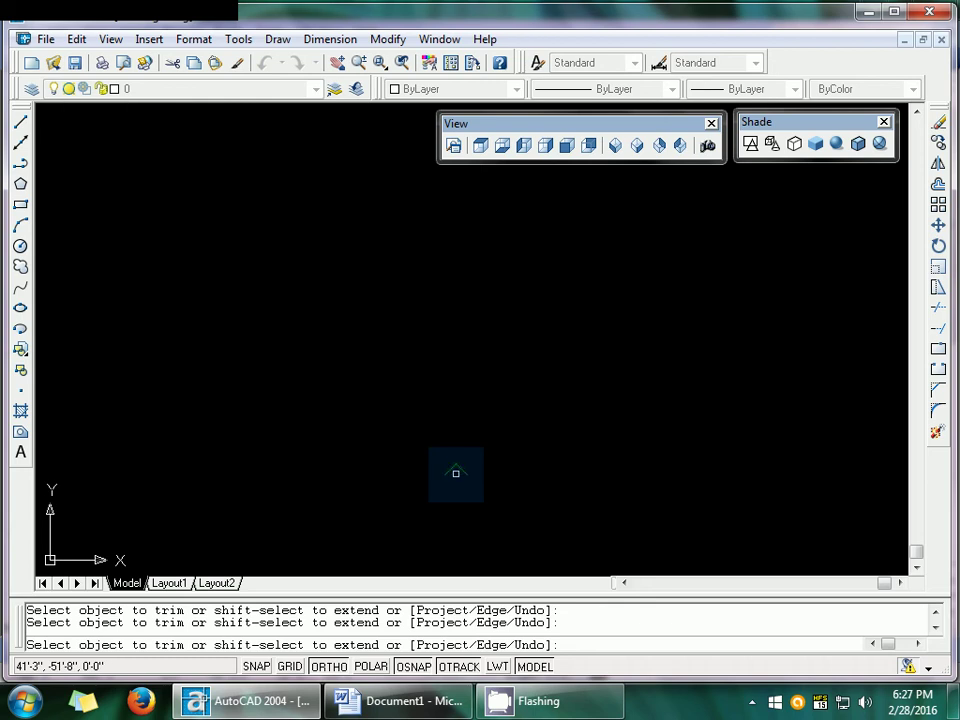
key(Return)
text(p)
key(Return)
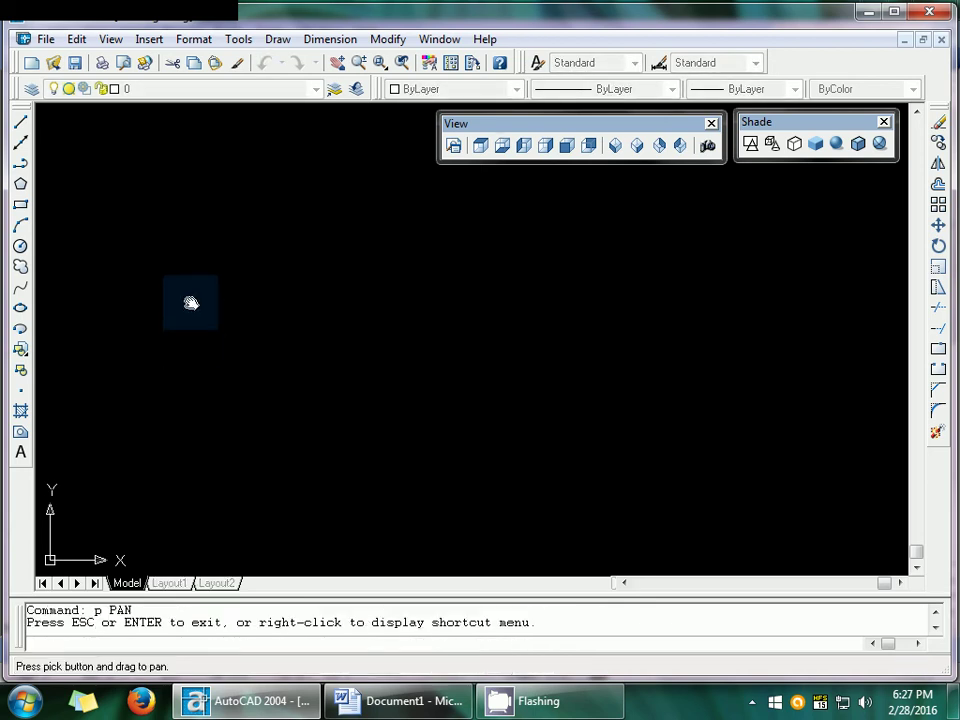
drag(193, 304, 398, 455)
drag(294, 238, 444, 465)
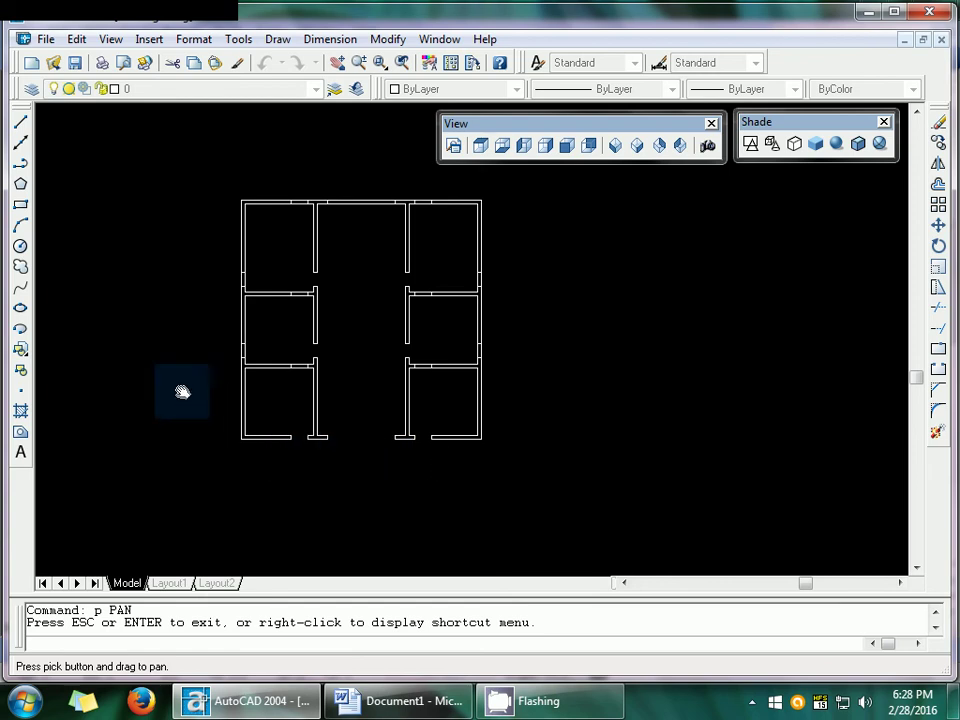
key(Escape)
click(266, 190)
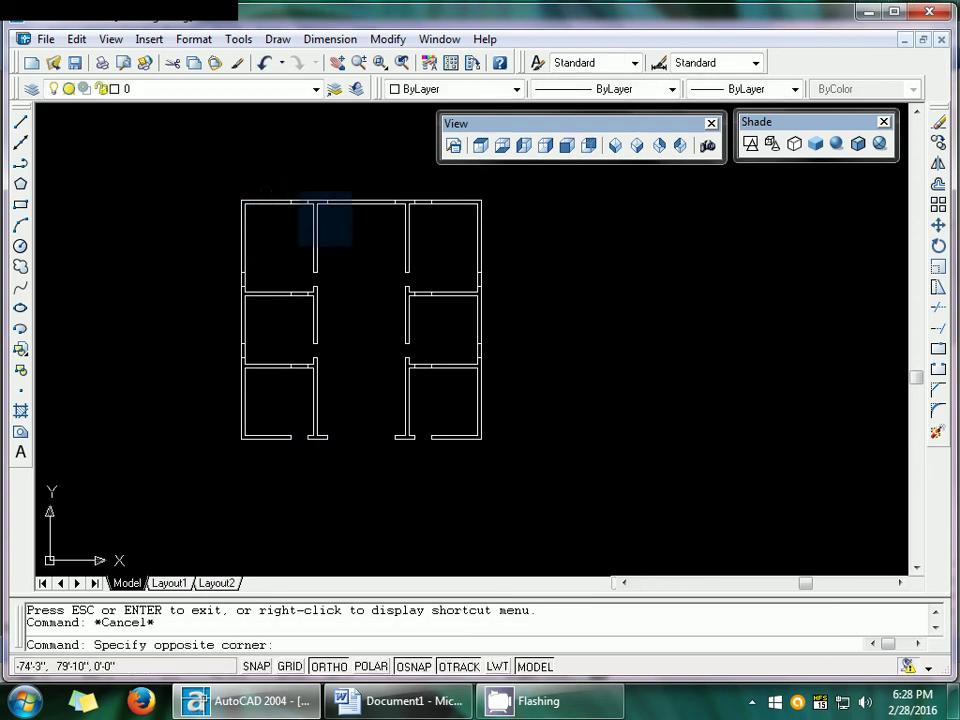
click(452, 226)
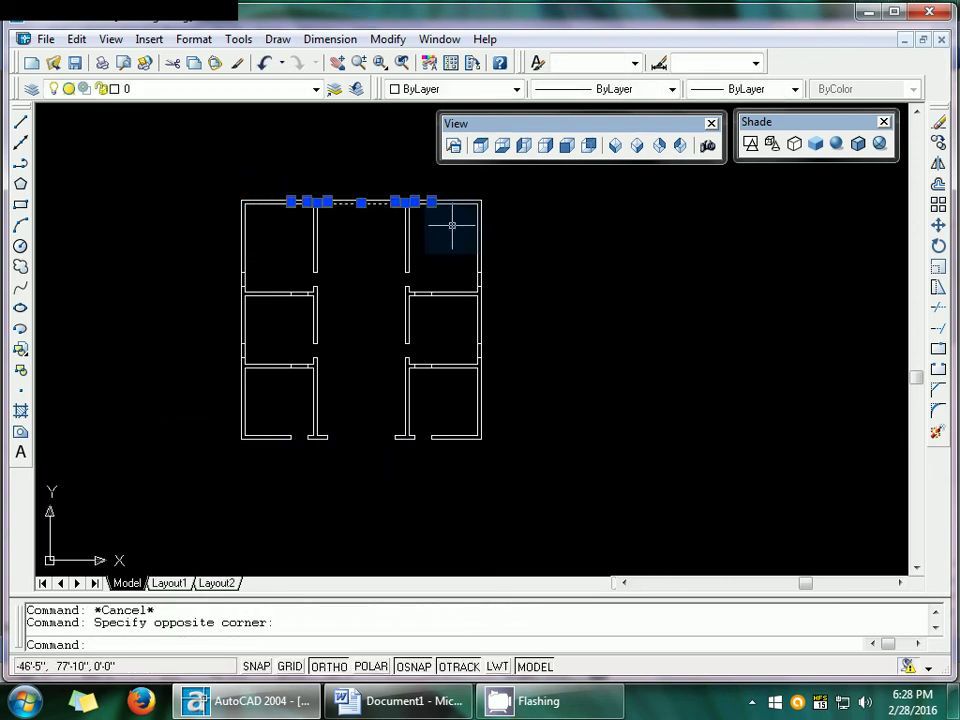
key(Delete)
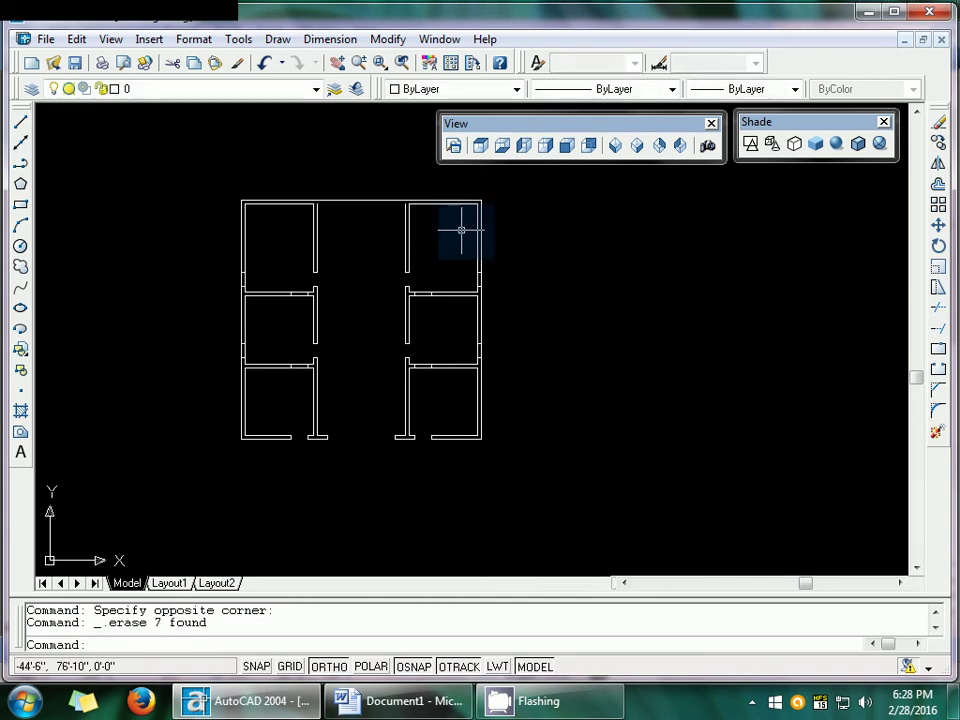
- Erase the two short stray wall segments beside the right partition
click(540, 251)
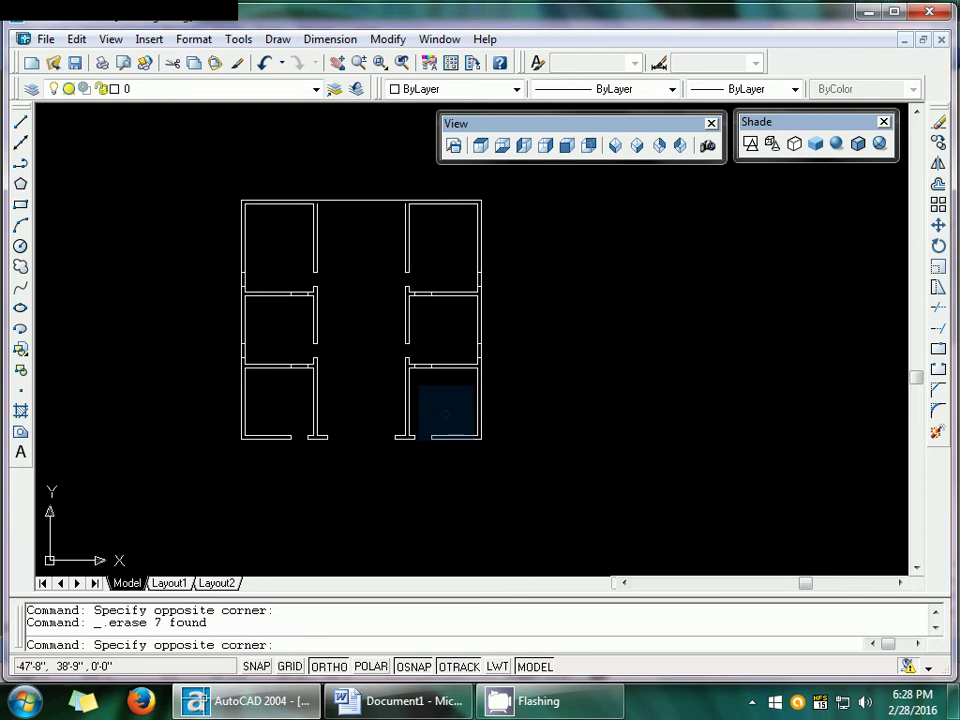
click(446, 411)
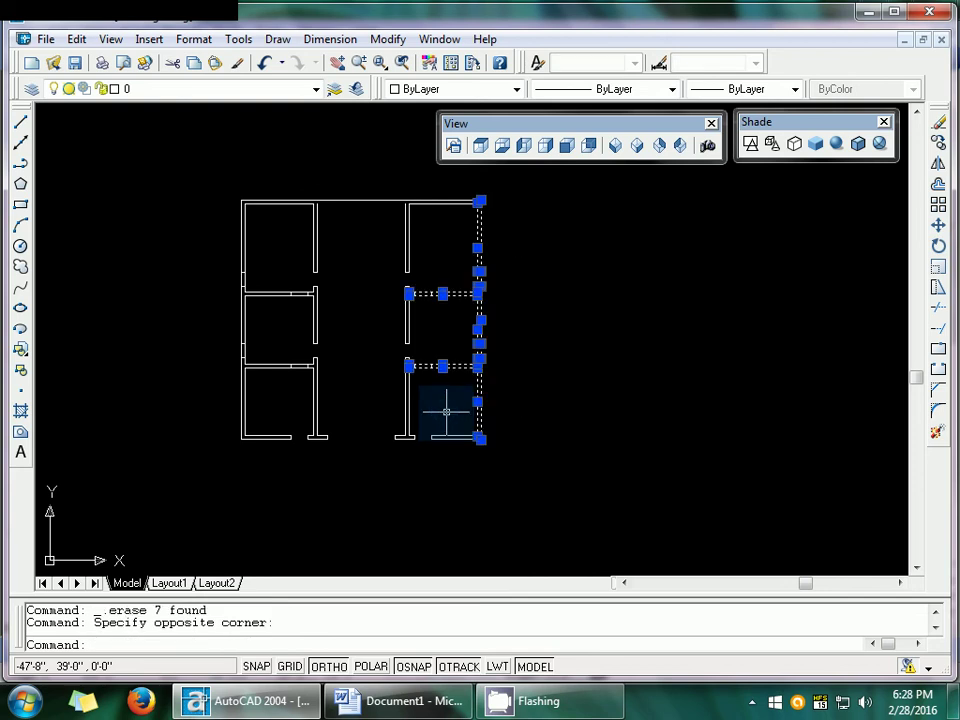
key(Escape)
key(Escape)
click(446, 240)
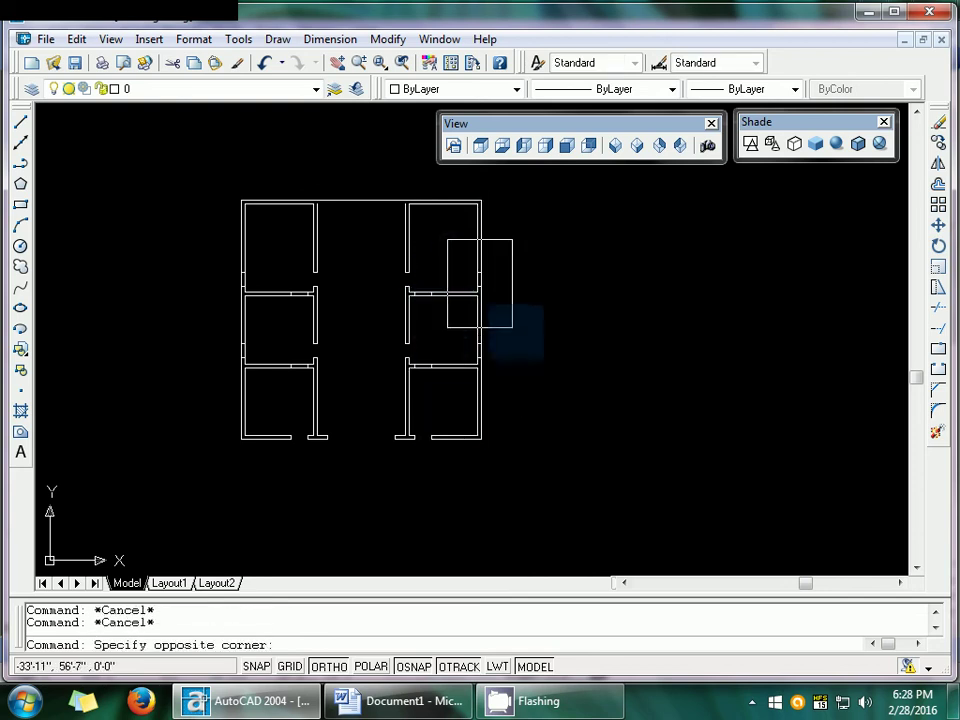
click(517, 334)
key(Delete)
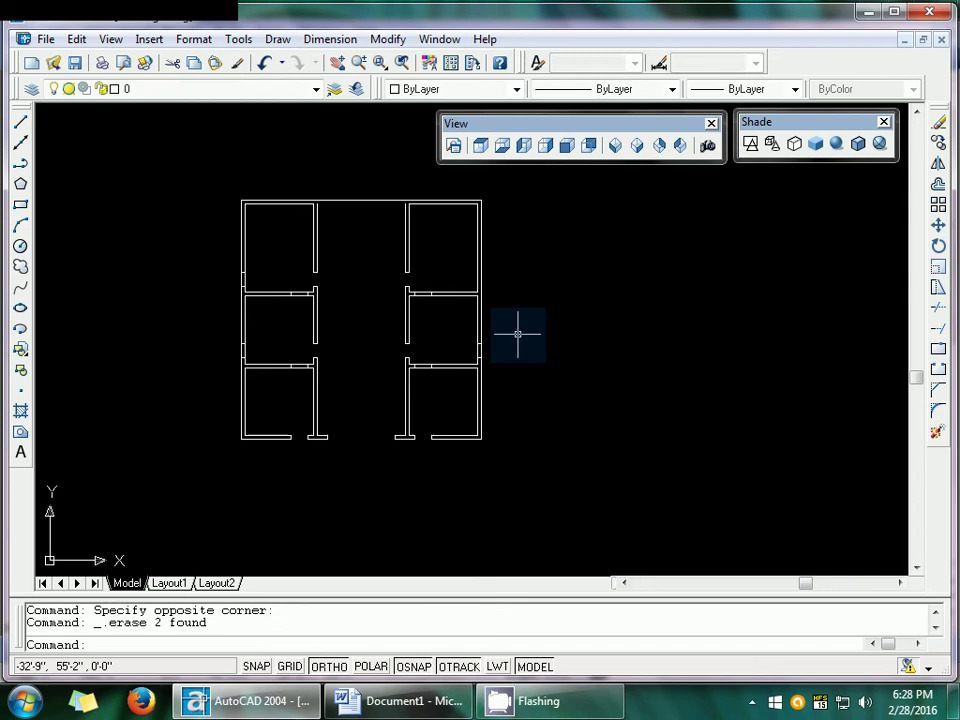
click(452, 334)
click(515, 371)
key(Delete)
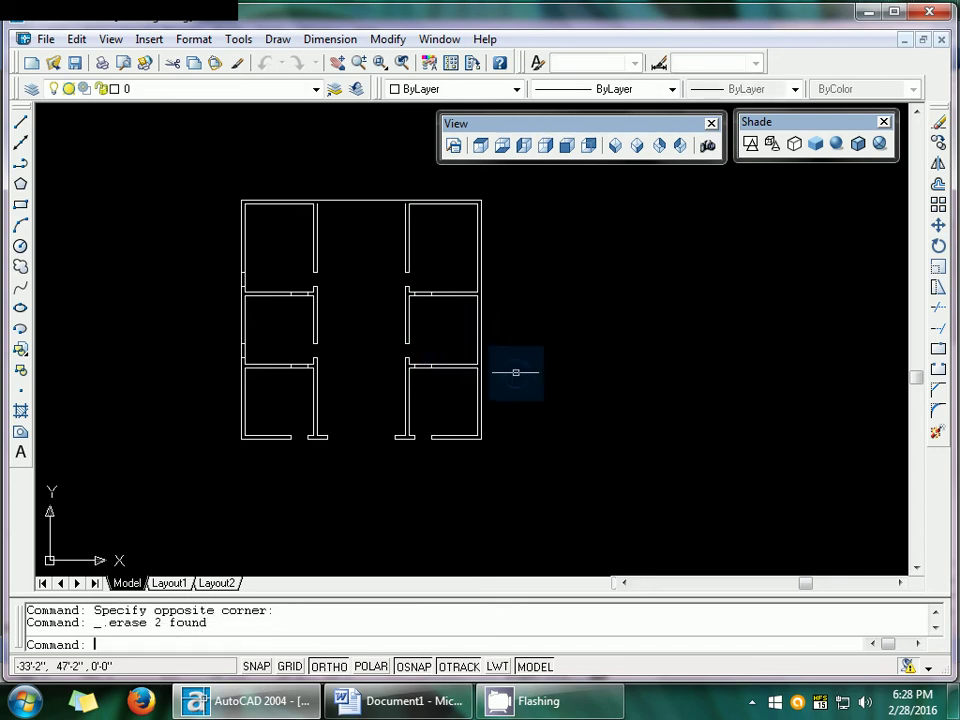
- Erase the short stray wall lines near the door opening
click(405, 360)
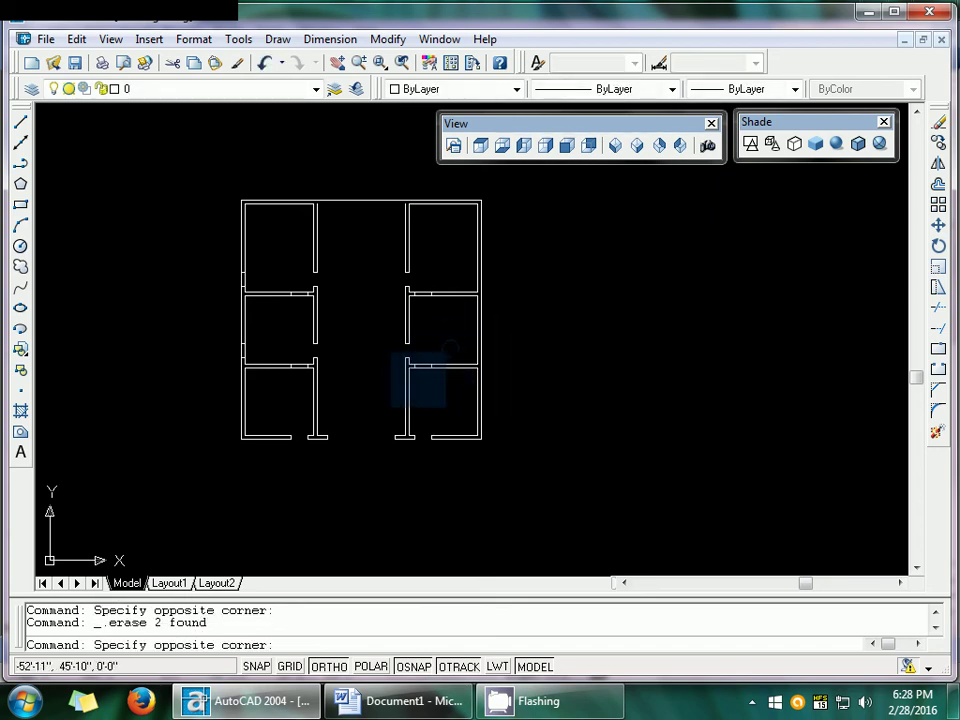
click(410, 378)
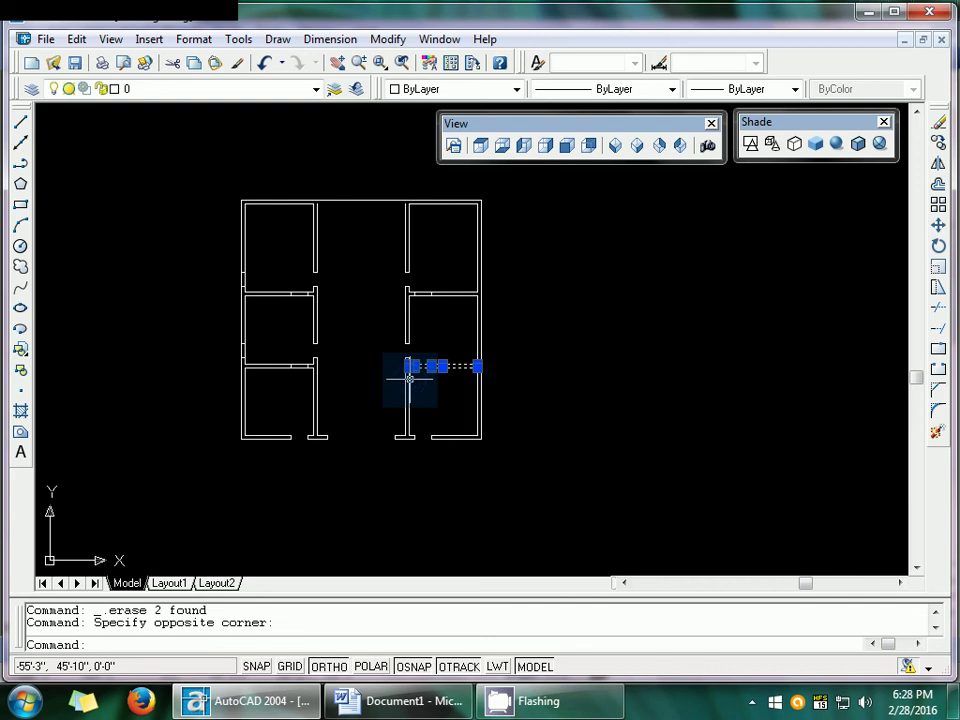
key(Escape)
key(Escape)
click(420, 378)
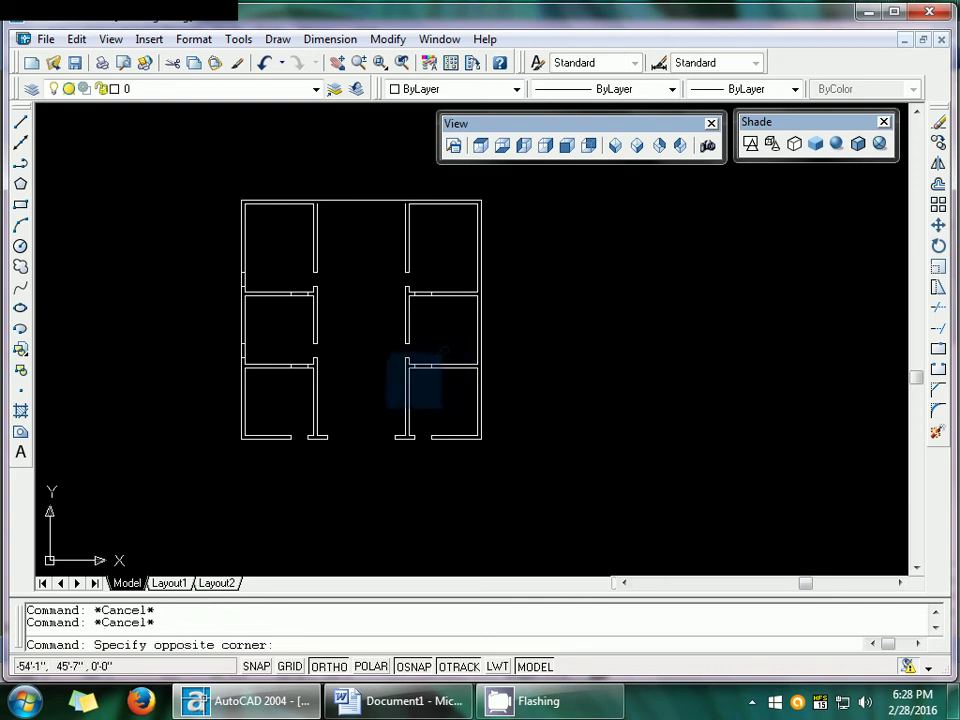
click(414, 380)
key(Escape)
click(431, 369)
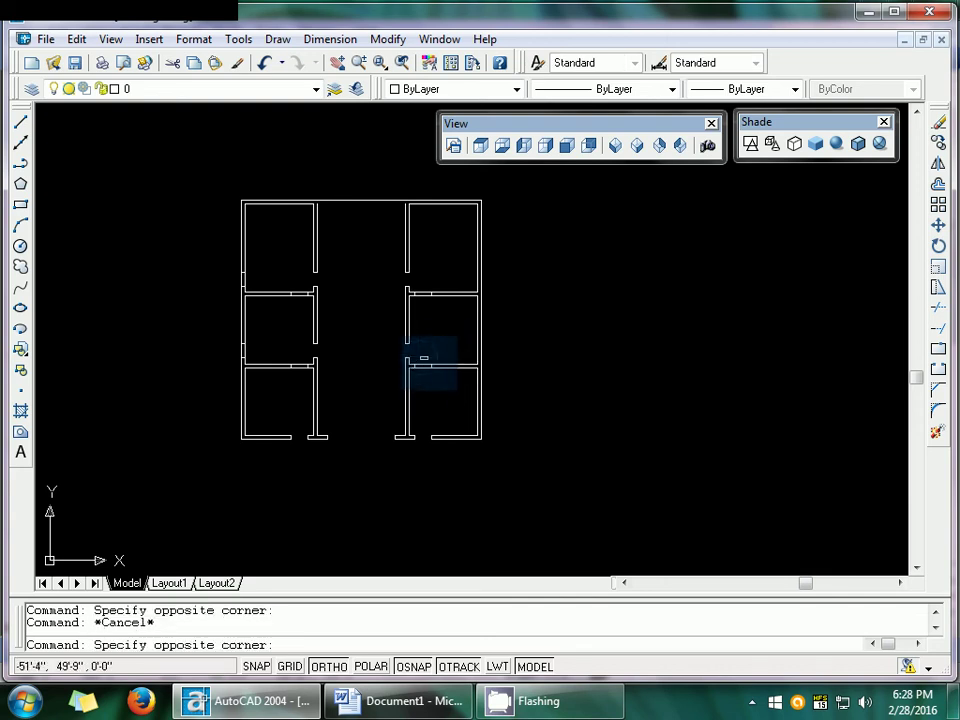
click(447, 375)
key(Delete)
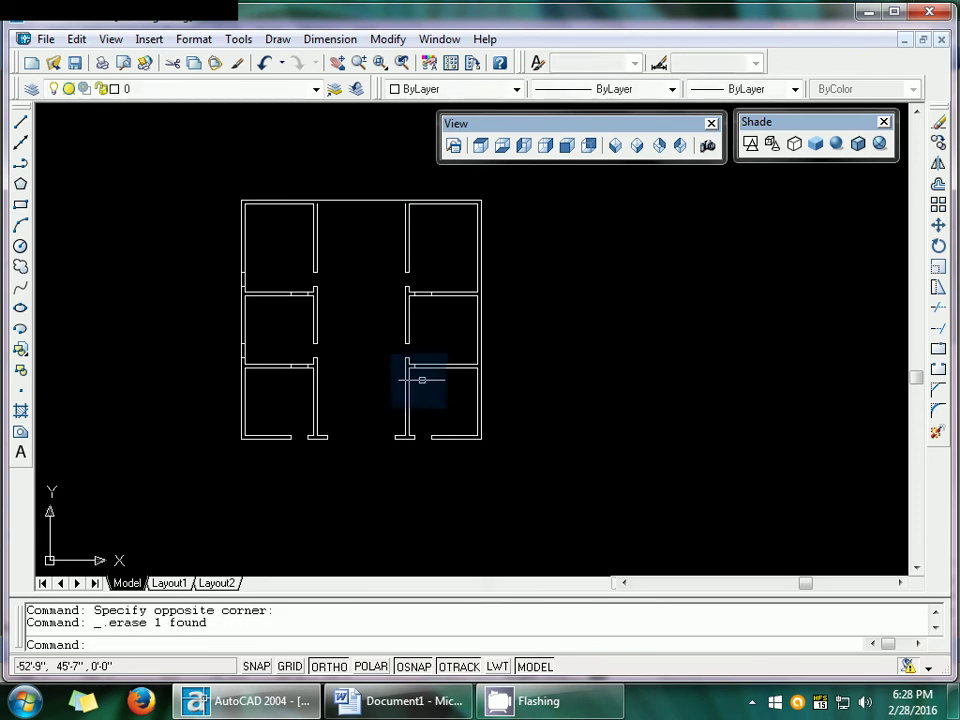
click(416, 369)
key(Delete)
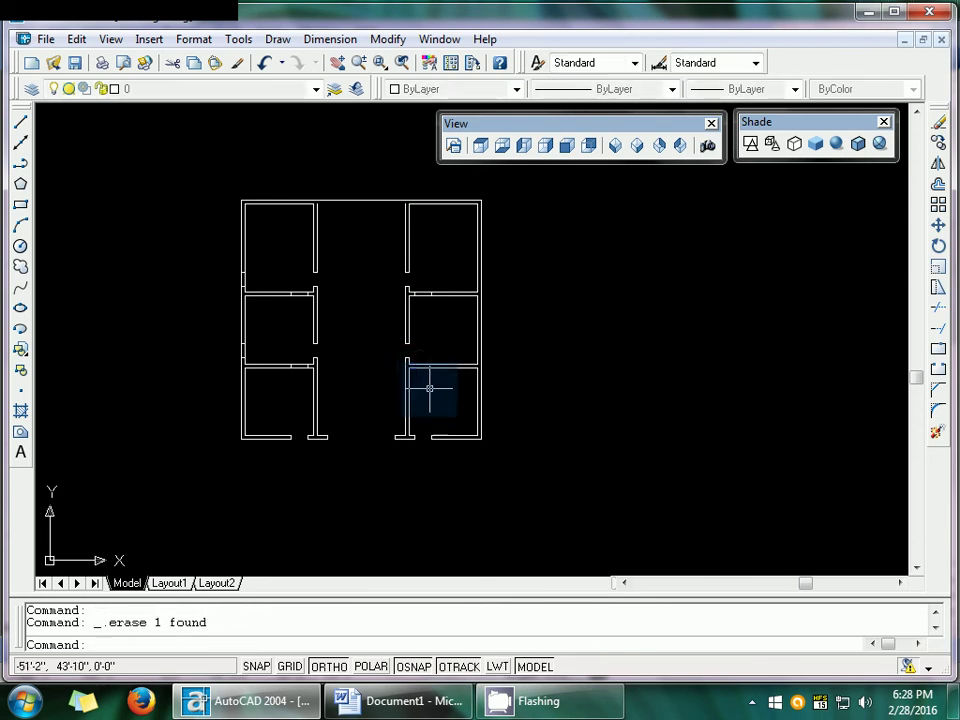
- Try window-selecting the horizontal wall line at the upper doorway, then clear the selection
click(438, 287)
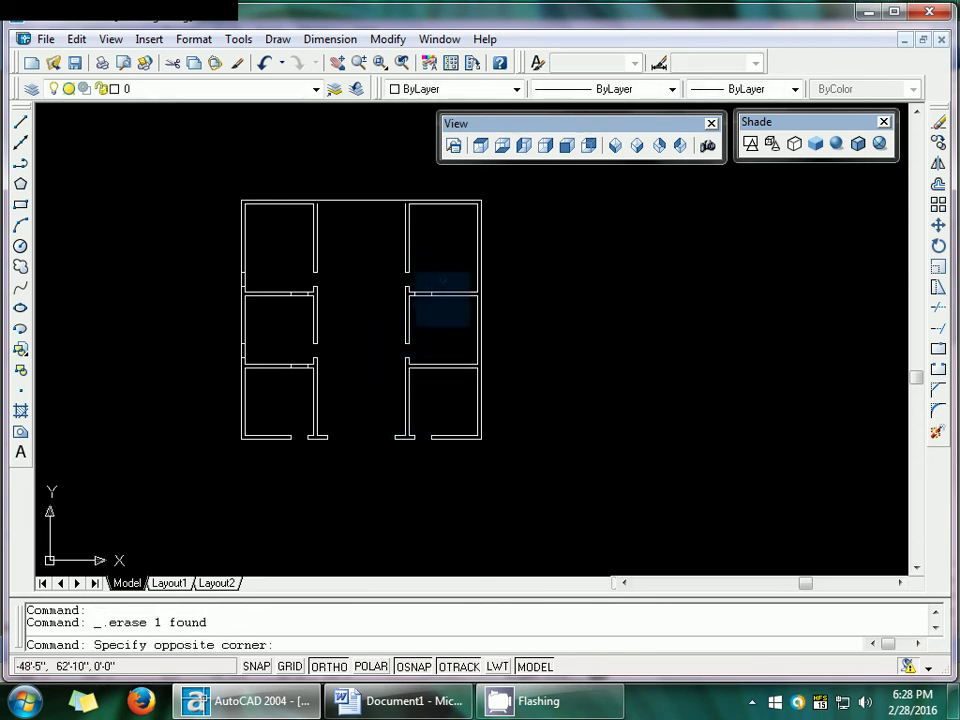
click(409, 320)
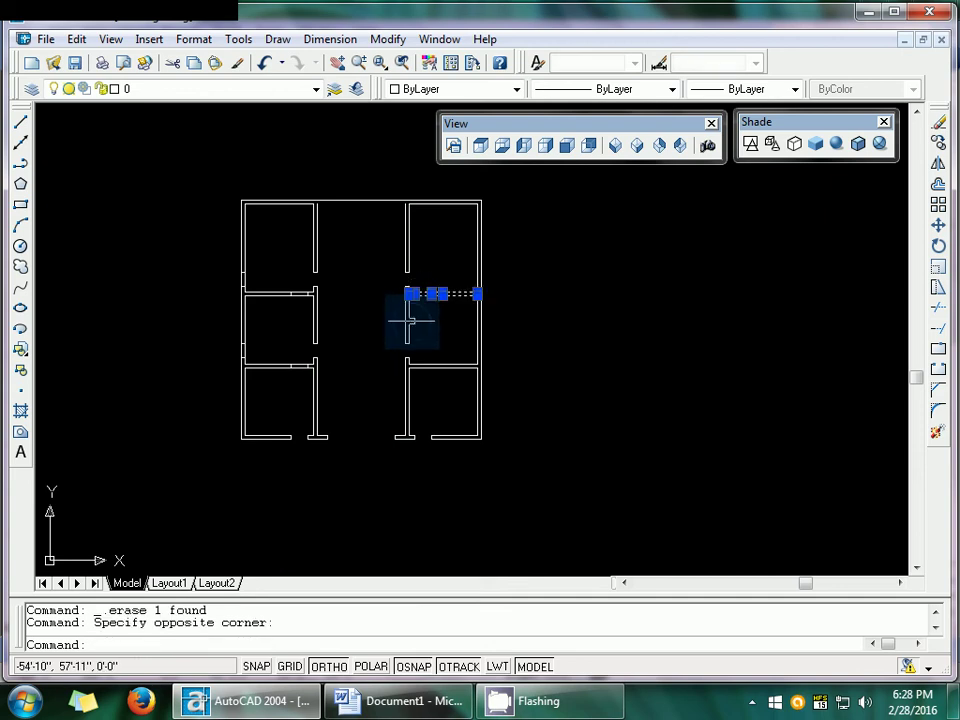
key(Escape)
key(Escape)
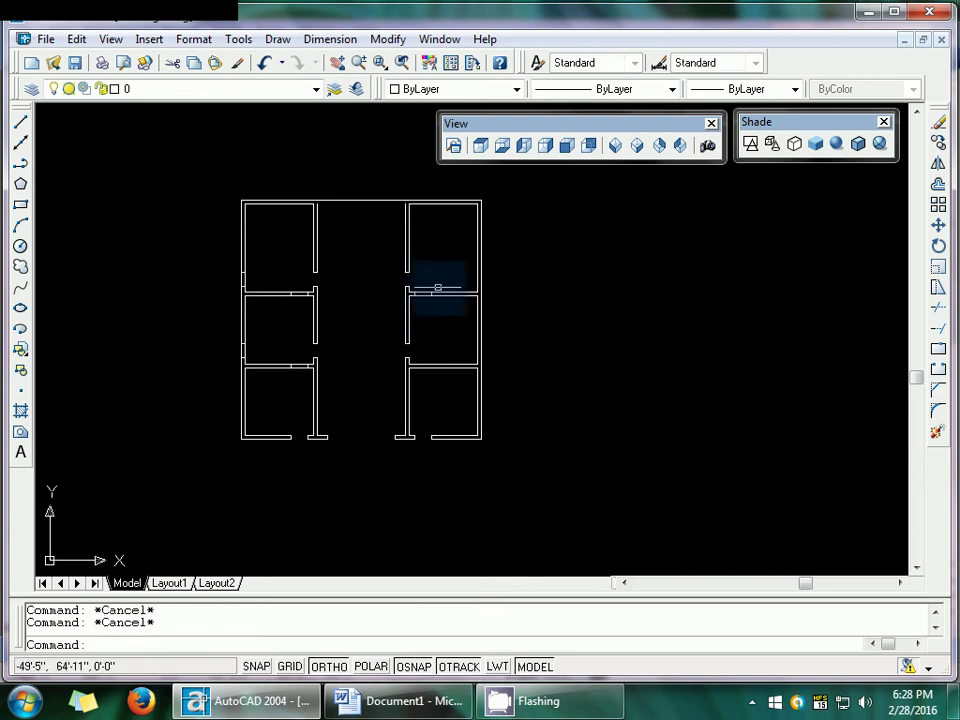
click(437, 300)
click(428, 302)
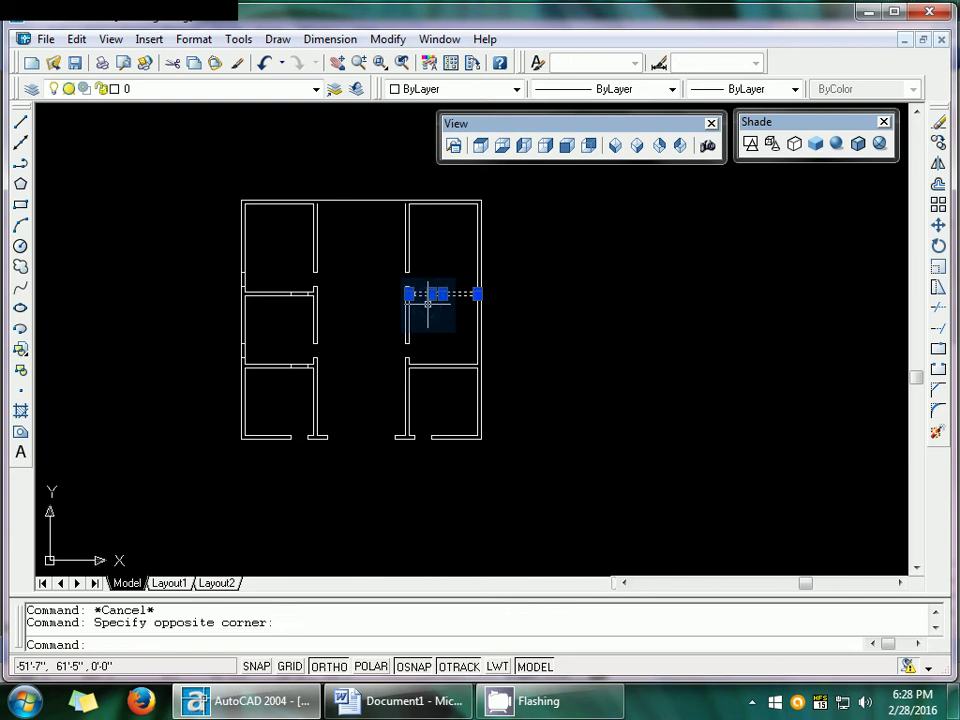
key(Escape)
key(Escape)
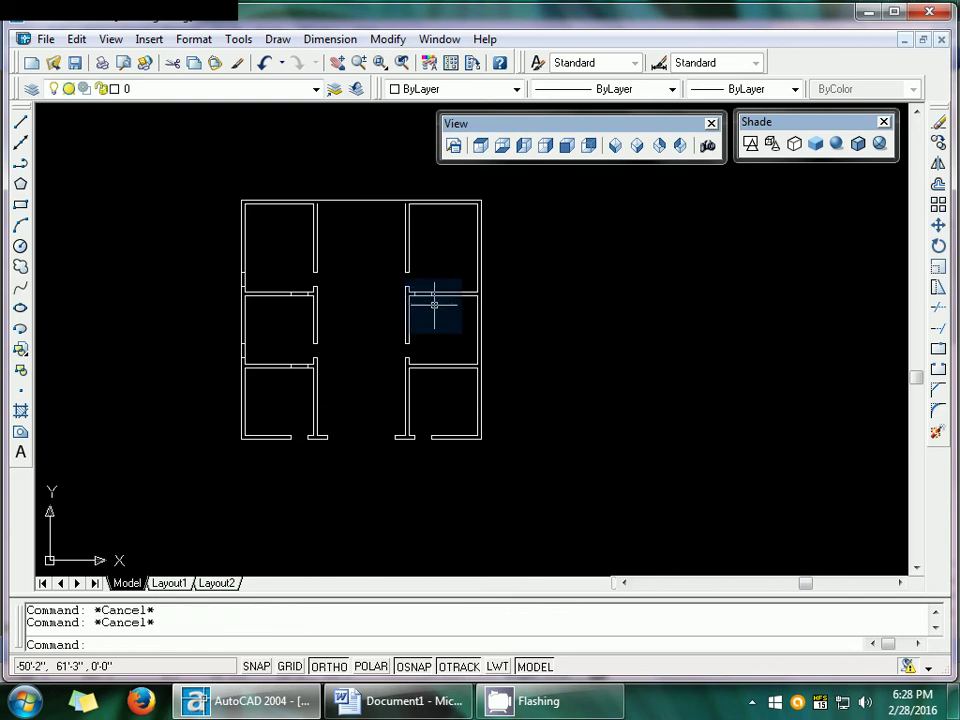
- Zoom into the upper wall junction and erase both short vertical lines crossing the wall
text(z)
key(Return)
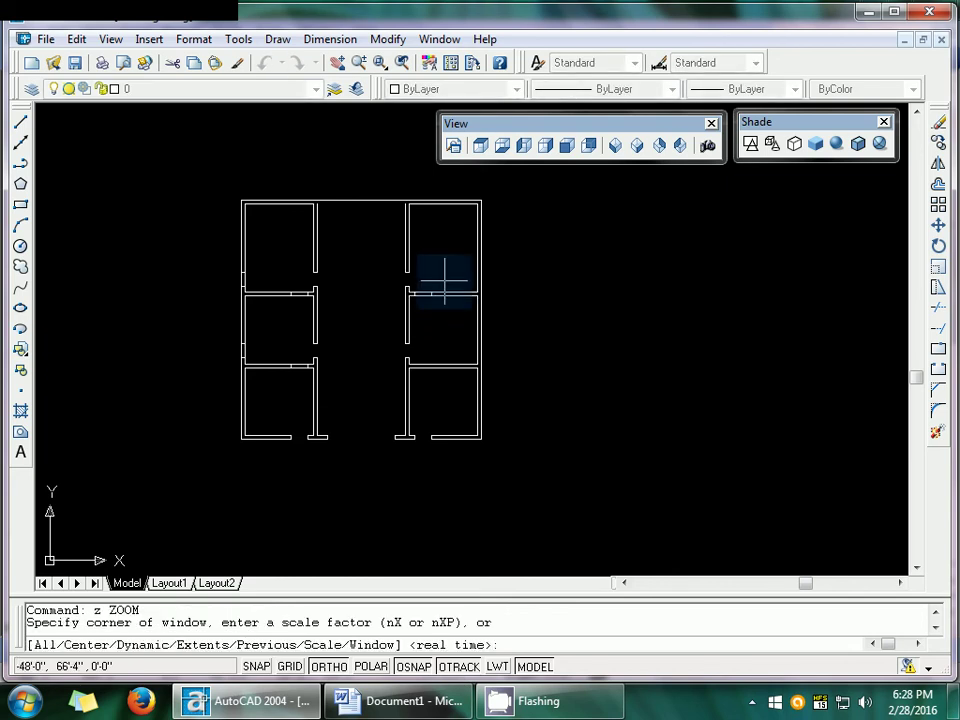
click(444, 283)
click(407, 313)
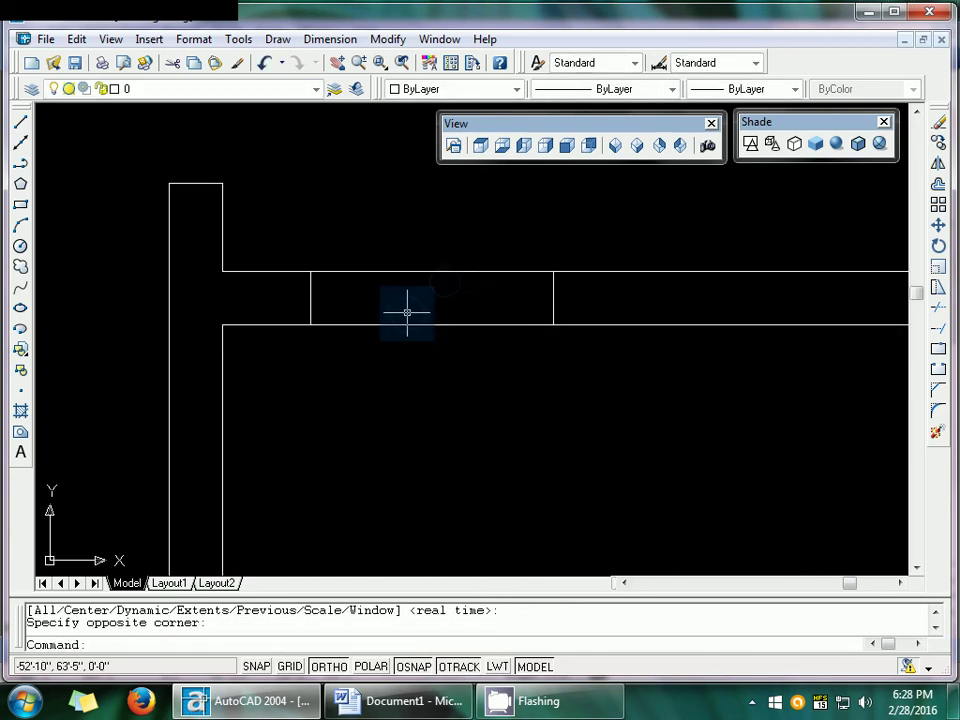
click(310, 298)
key(Delete)
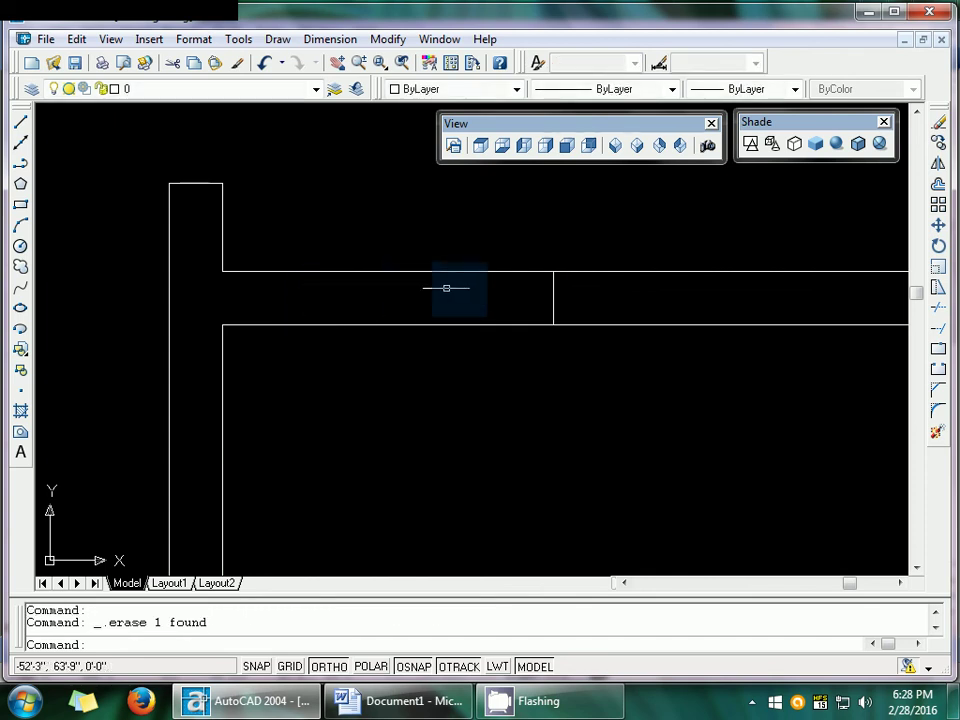
click(553, 297)
key(Delete)
- Zoom into the left-middle room and erase its short vertical line and leftover wall segment
scroll(502, 348, down, 10)
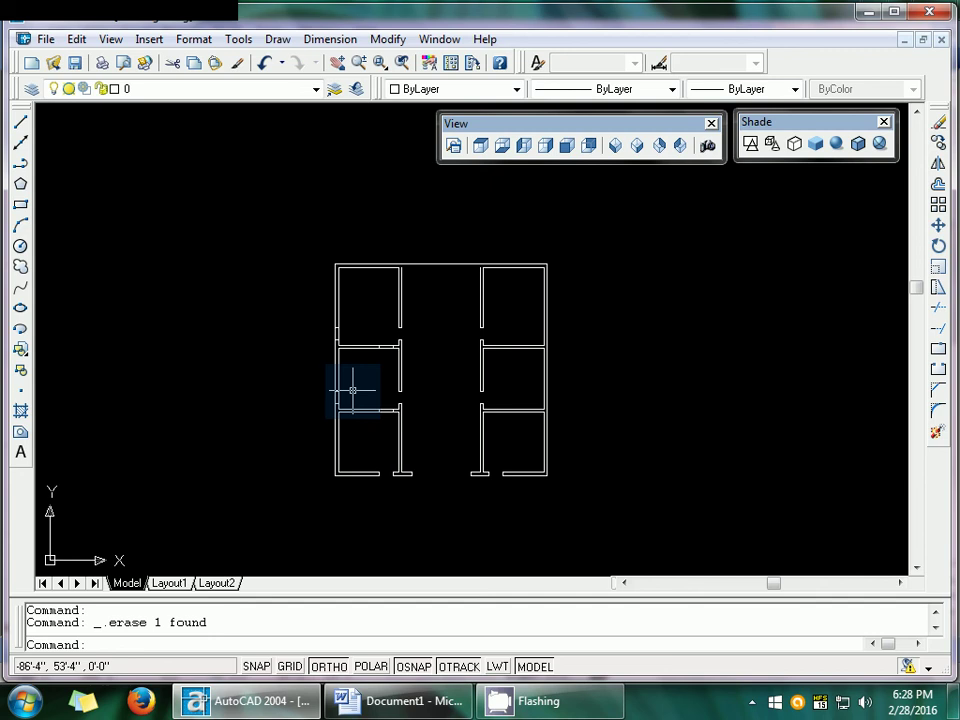
text(z)
key(Return)
click(307, 323)
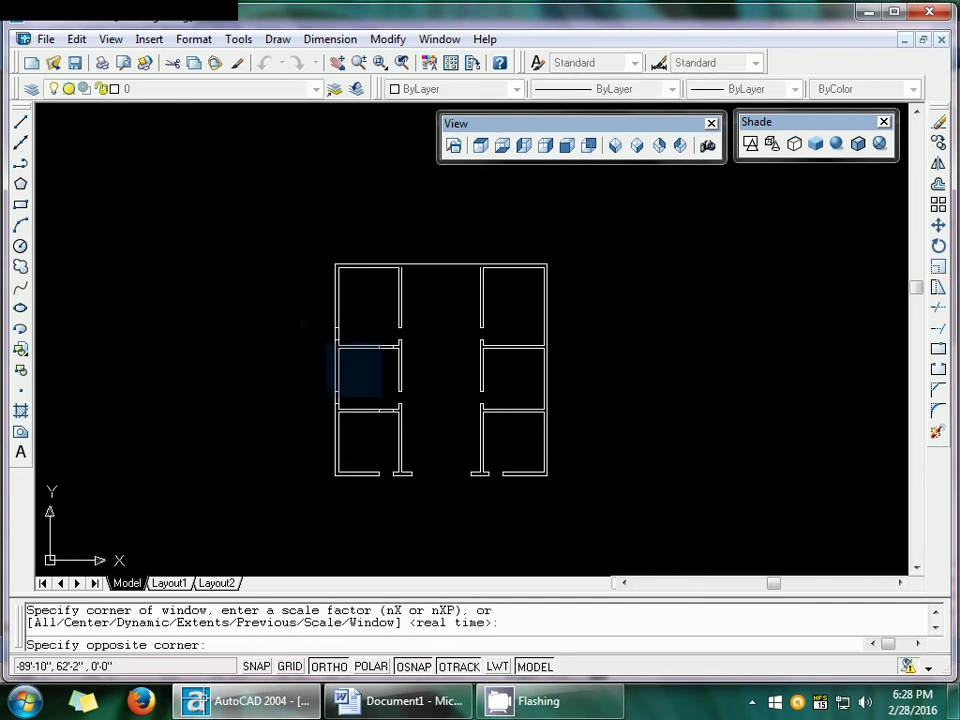
click(455, 438)
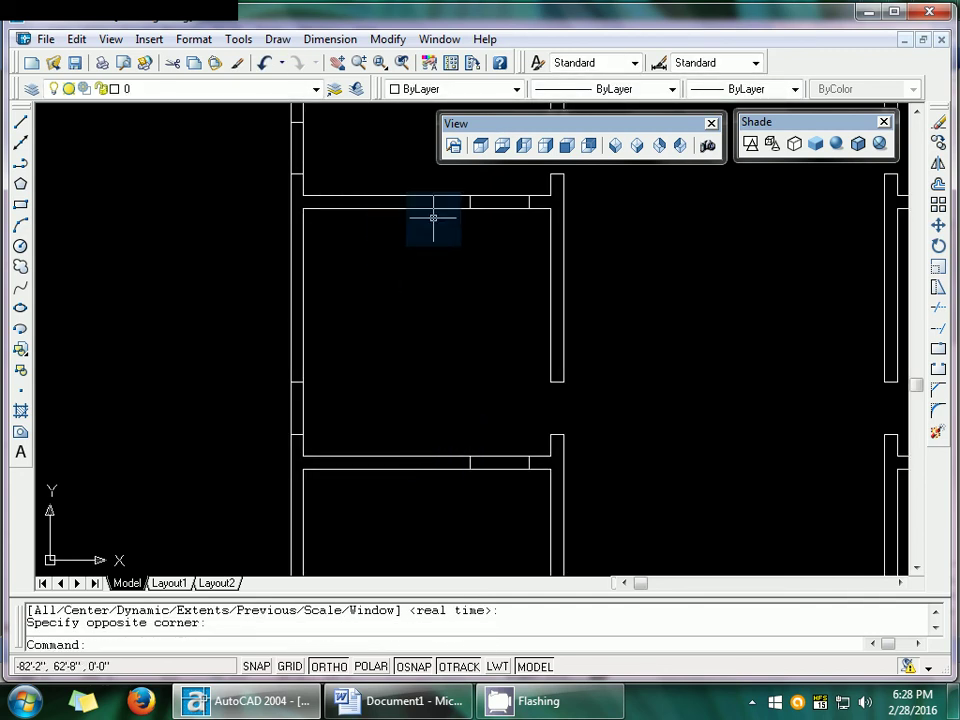
click(470, 202)
key(Delete)
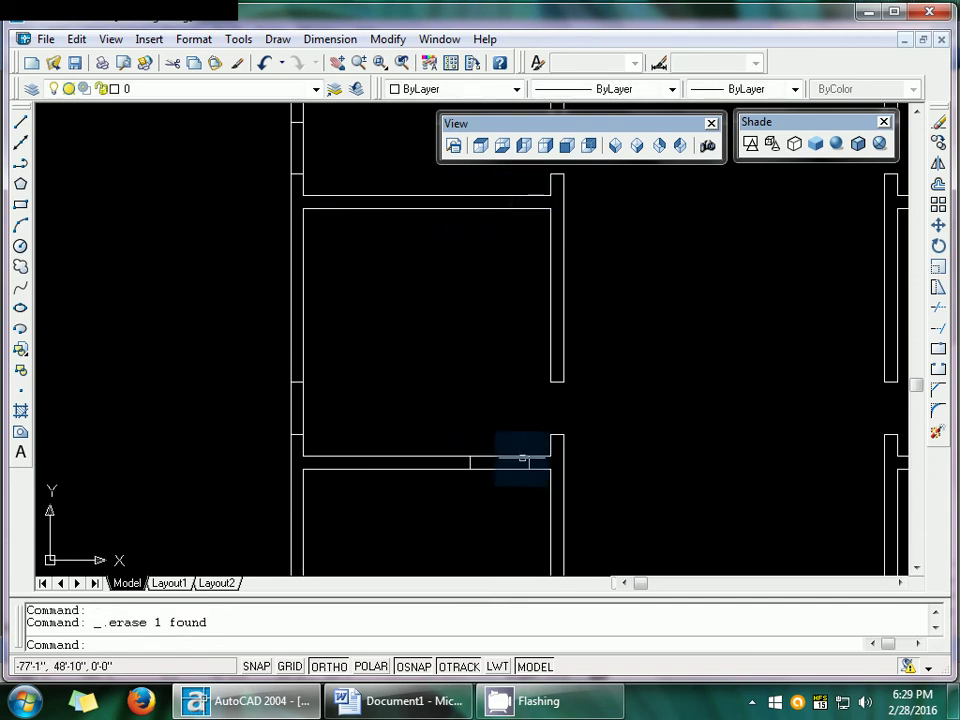
click(521, 456)
click(526, 463)
key(Delete)
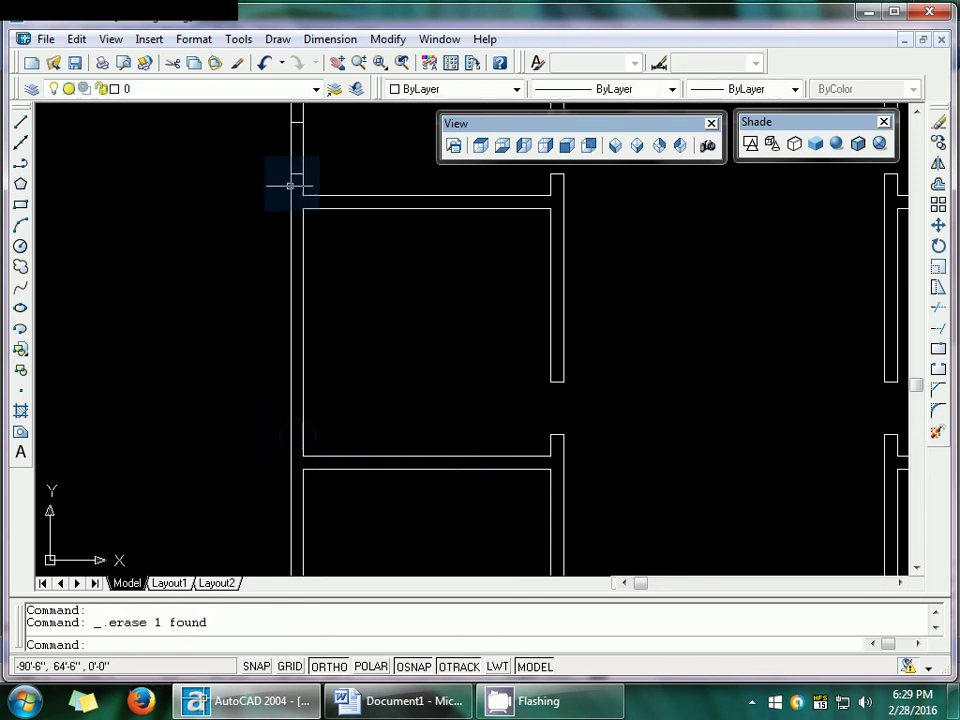
- Try erase selection options (op, previous), then cancel the erase
scroll(293, 194, down, 3)
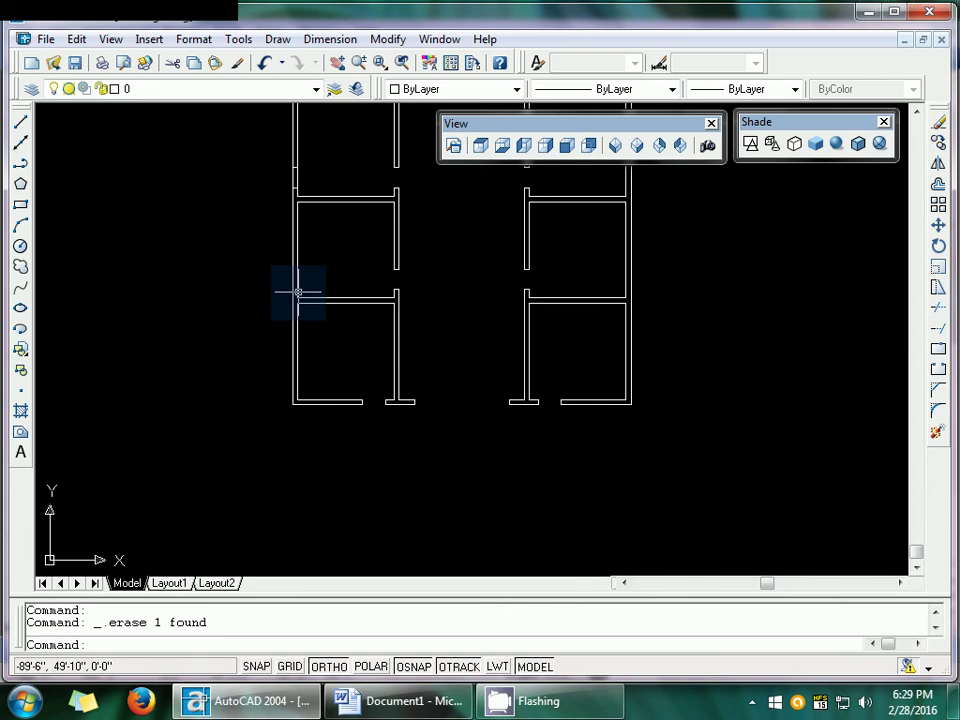
key(Return)
text(op)
key(Return)
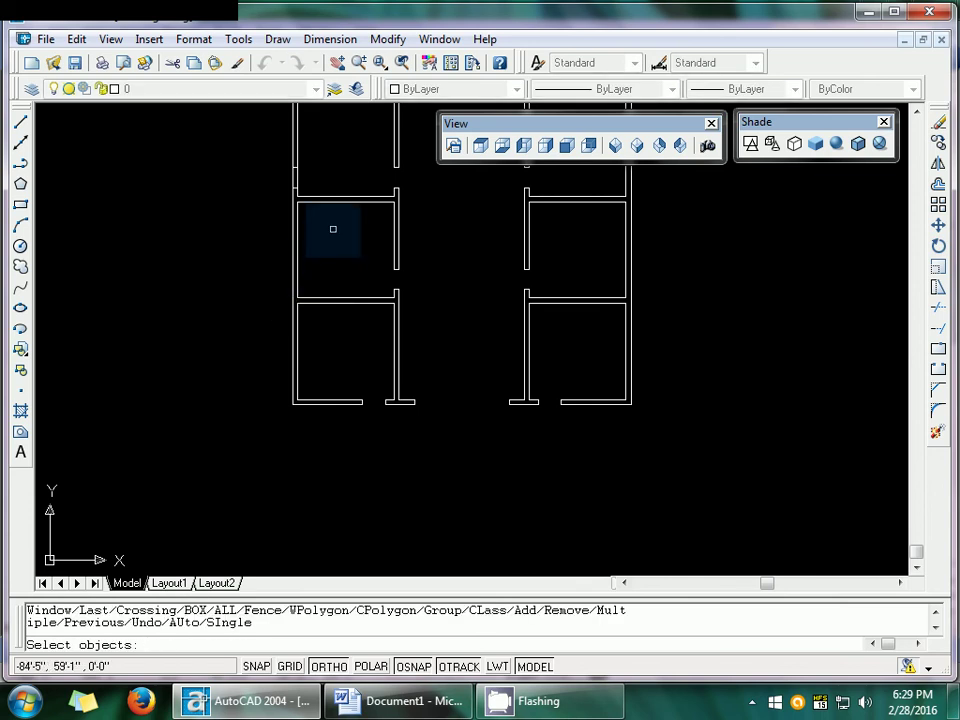
key(Escape)
key(Return)
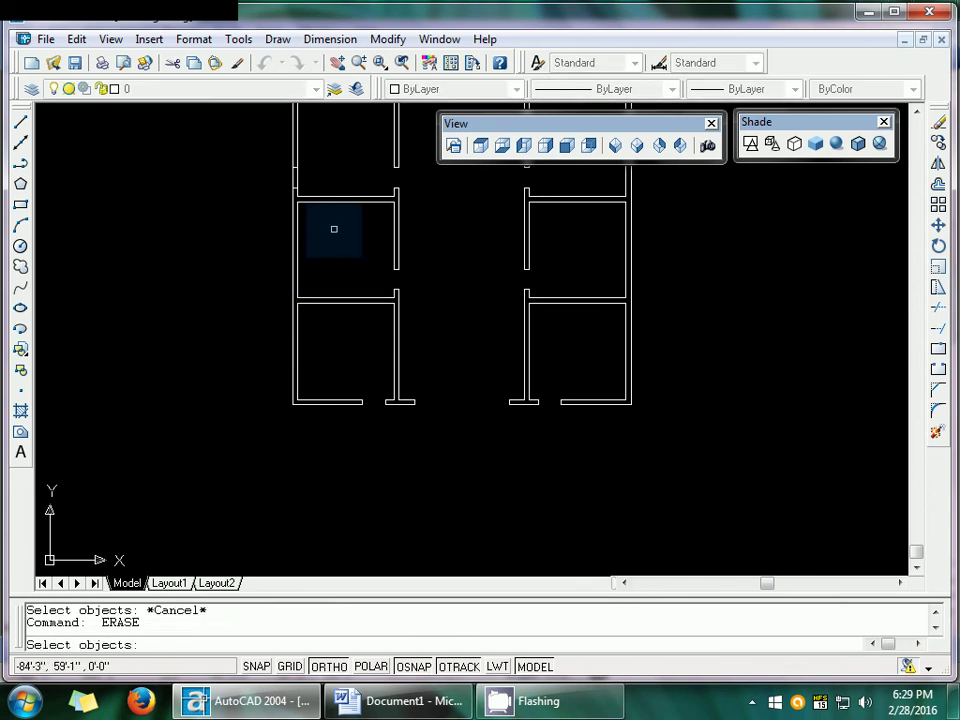
text(p)
key(Return)
click(334, 229)
click(333, 229)
key(Escape)
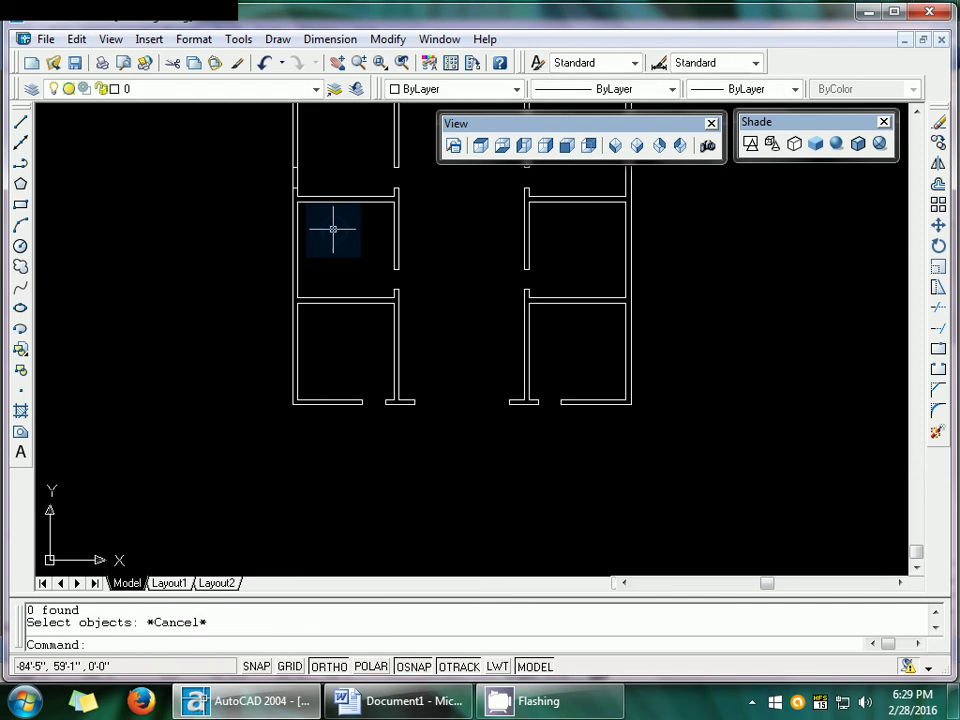
- Pan the plan down and erase the small stray lines in the left wall gap
text(p)
key(Return)
drag(333, 229, 296, 374)
key(Escape)
key(Escape)
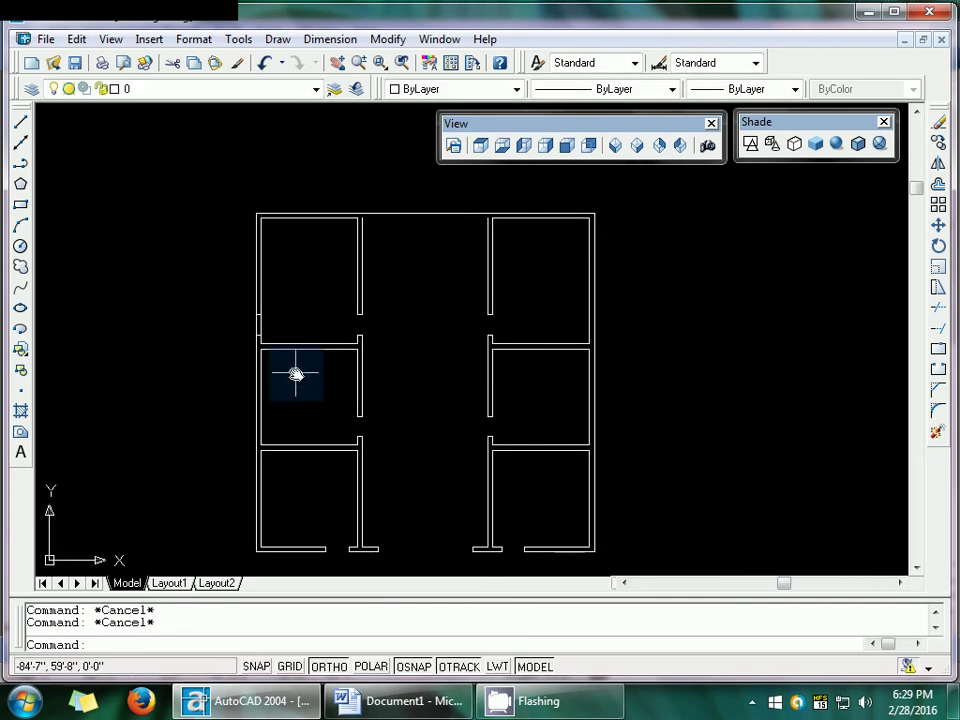
click(230, 297)
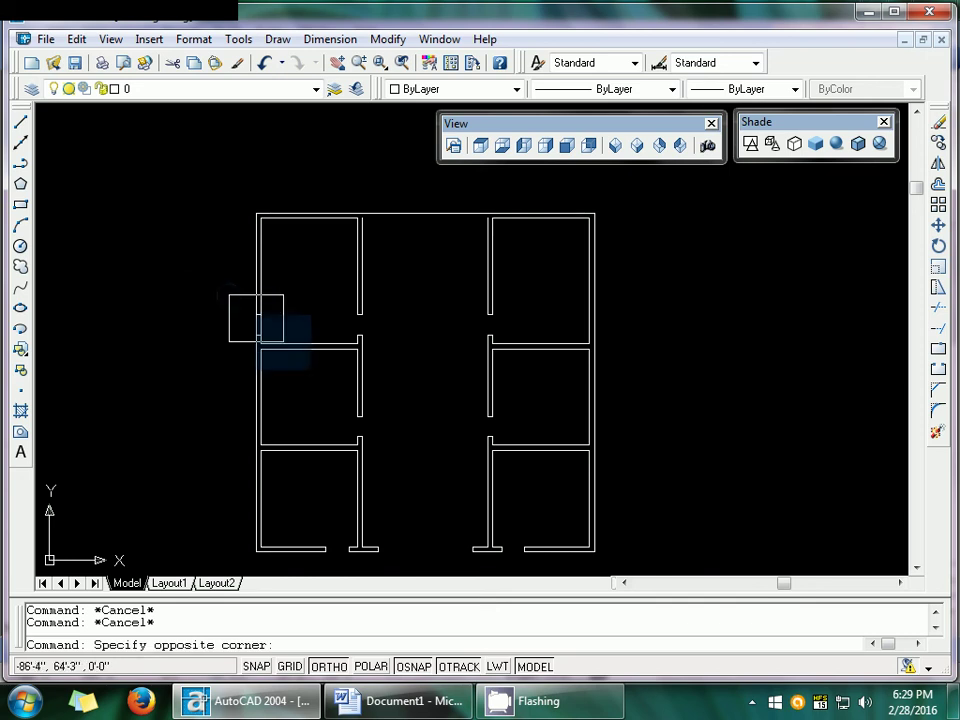
click(284, 342)
key(Delete)
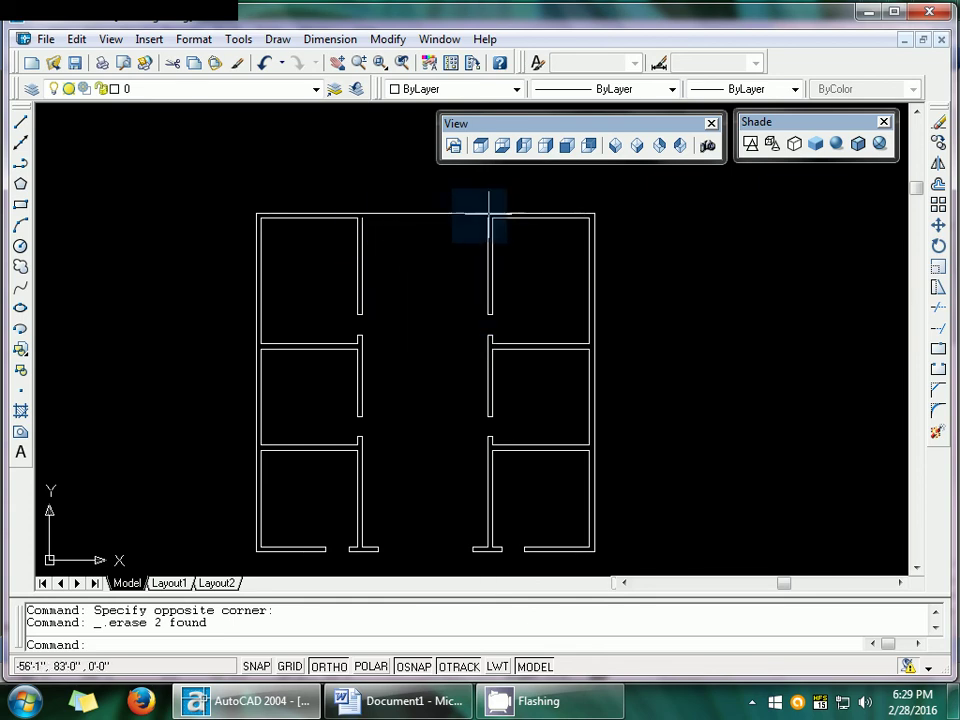
- Zoom into the top-left corner and draw the inner top wall line to the partition corner
text(z)
key(Return)
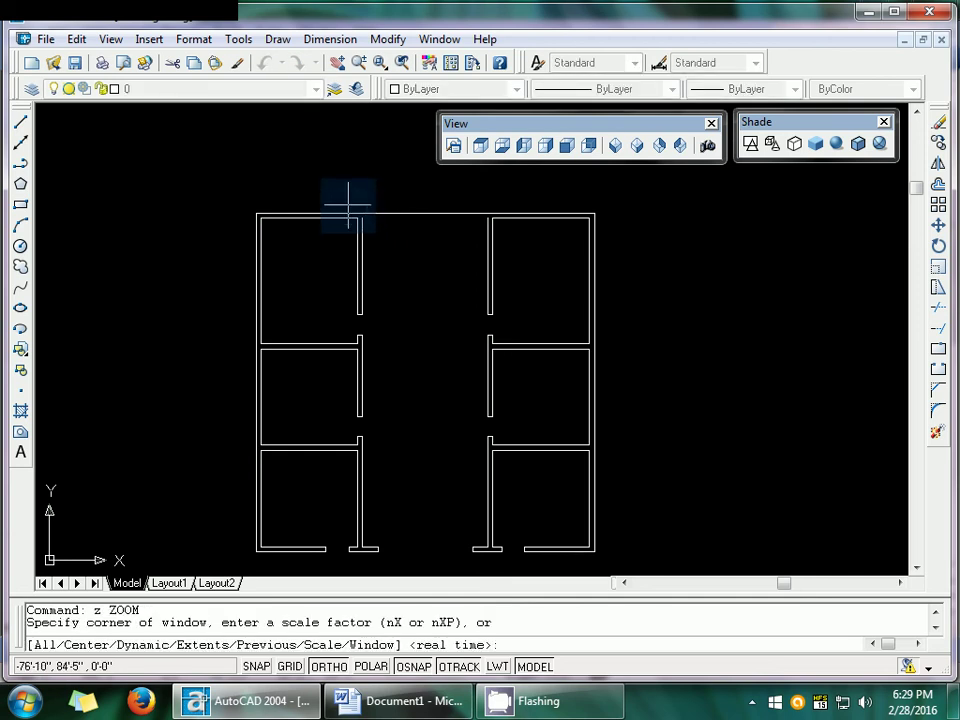
click(348, 205)
click(533, 260)
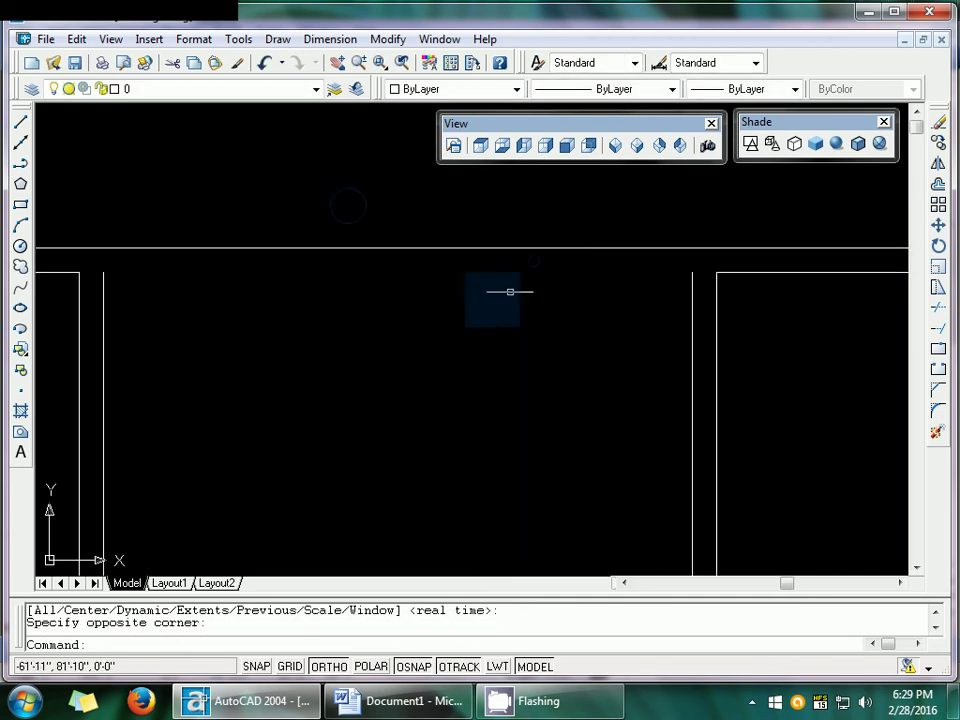
key(Escape)
key(Escape)
text(l)
key(Return)
click(102, 272)
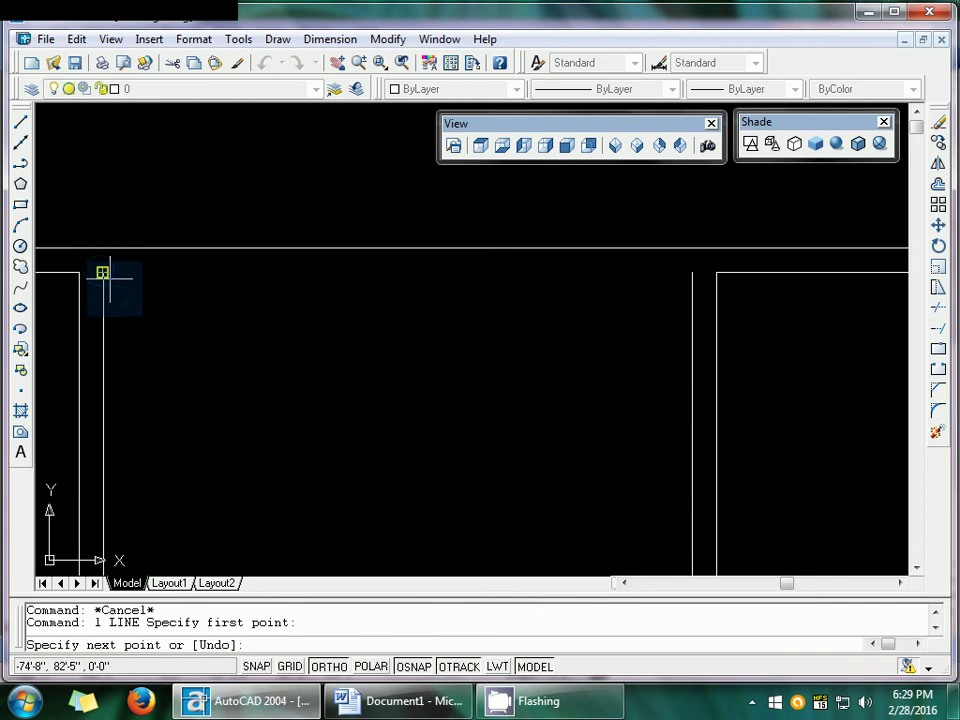
click(691, 272)
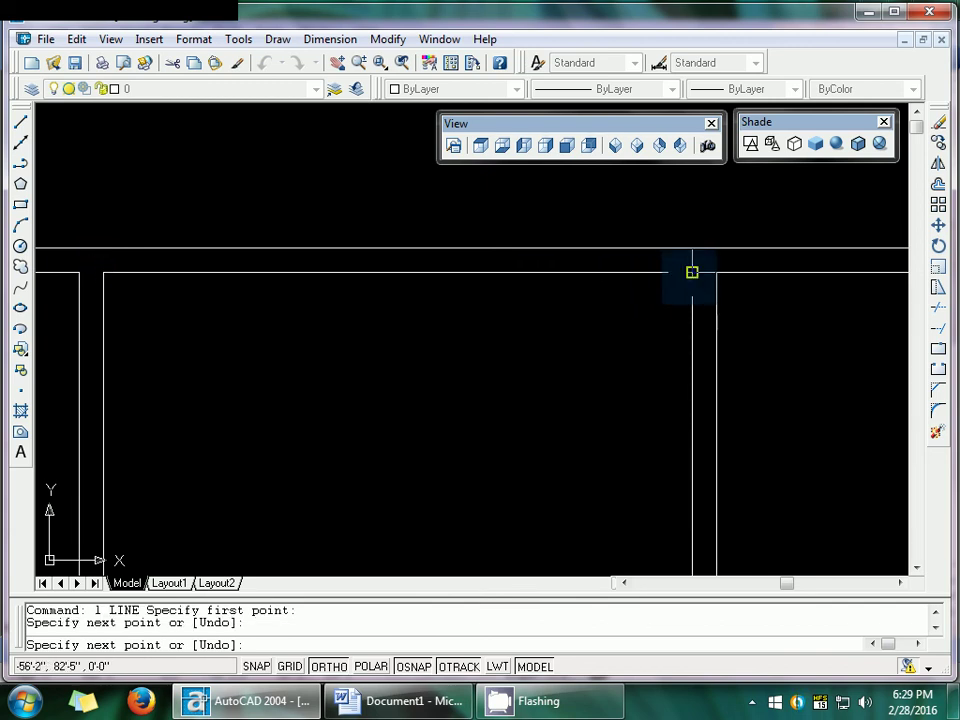
key(Escape)
key(Escape)
key(Escape)
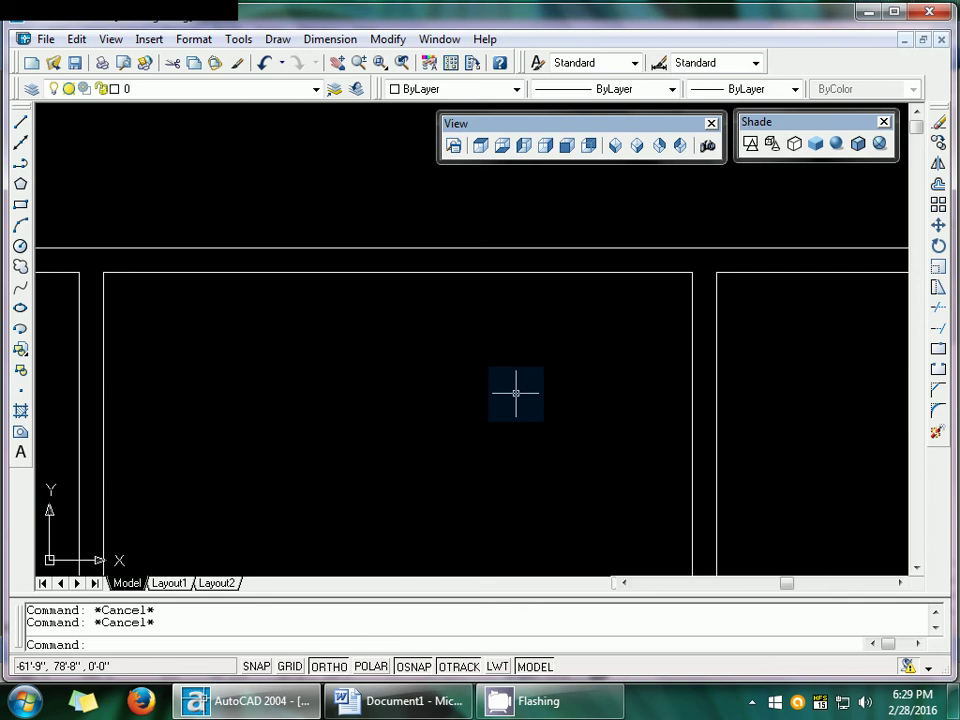
- Zoom All and pan so the whole floor plan sits centred on screen
text(z)
key(Return)
text(a)
key(Return)
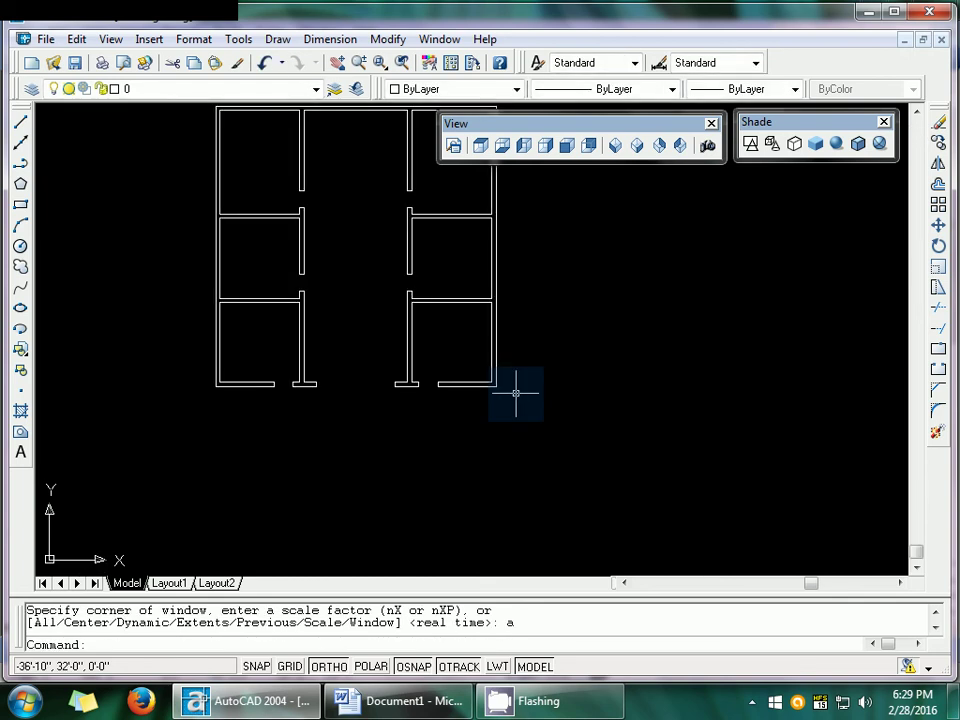
text(p)
key(Return)
drag(435, 332, 452, 423)
key(Escape)
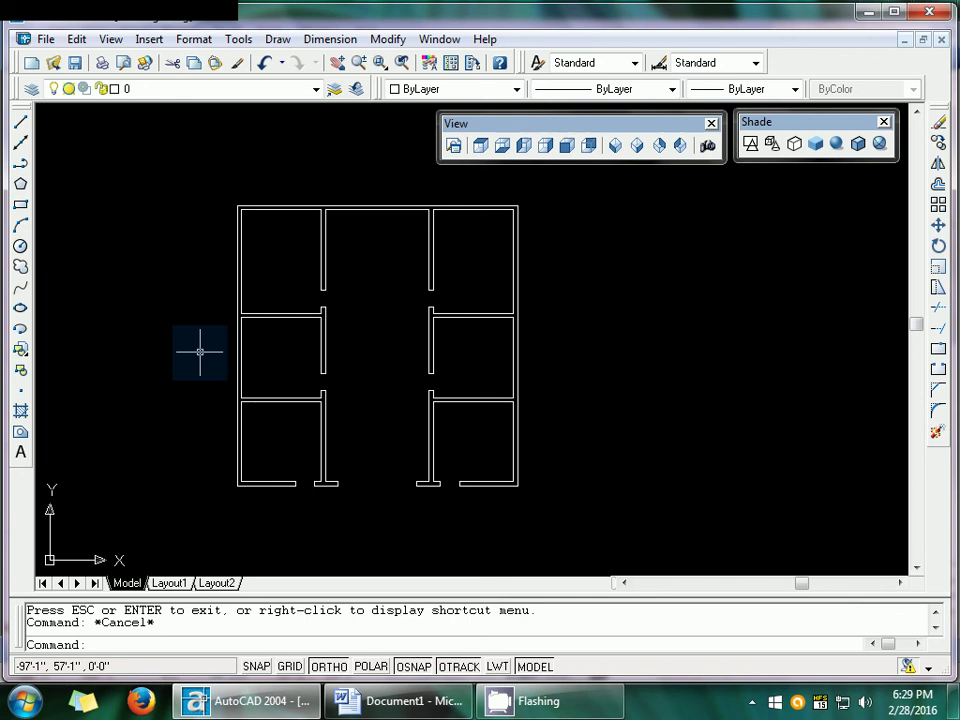
- Window-select all 61 plan lines into a single region, then verify it with Ctrl+A
key(Return)
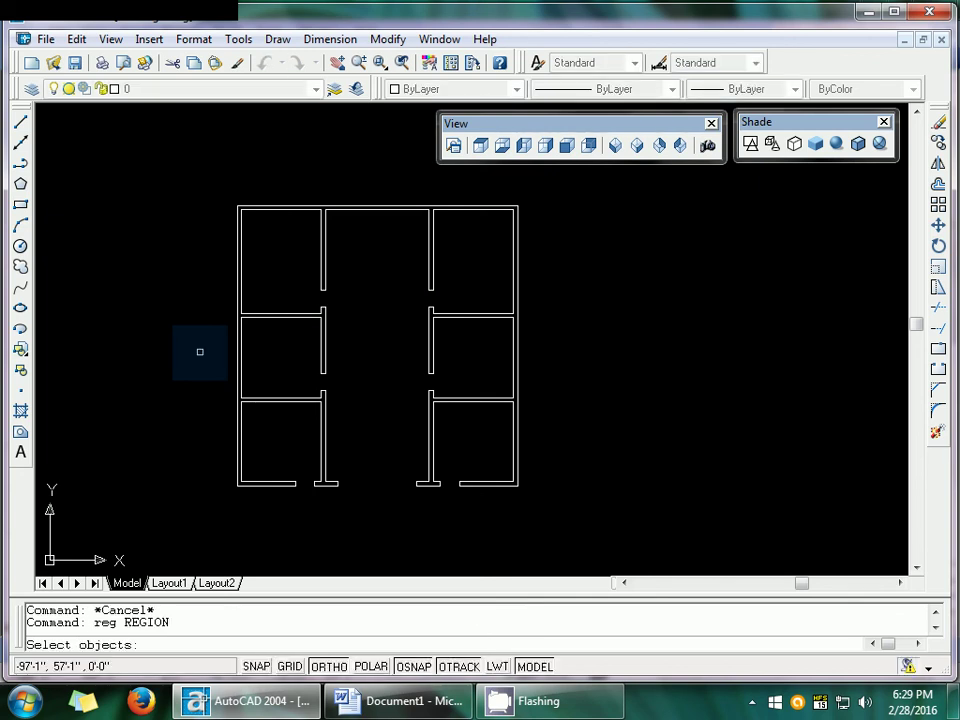
click(200, 185)
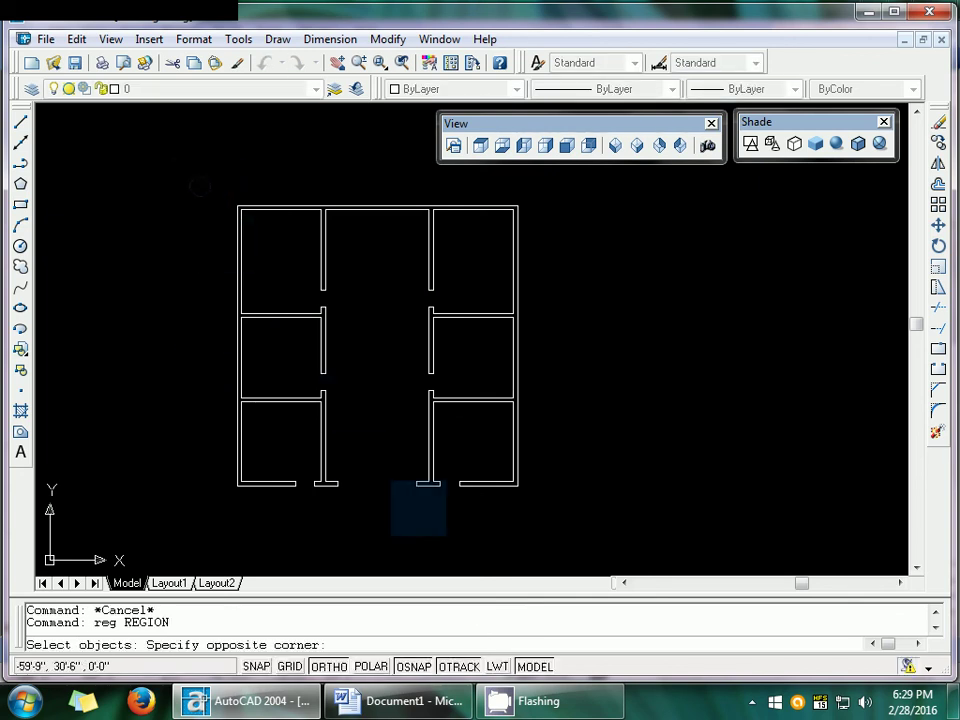
click(567, 536)
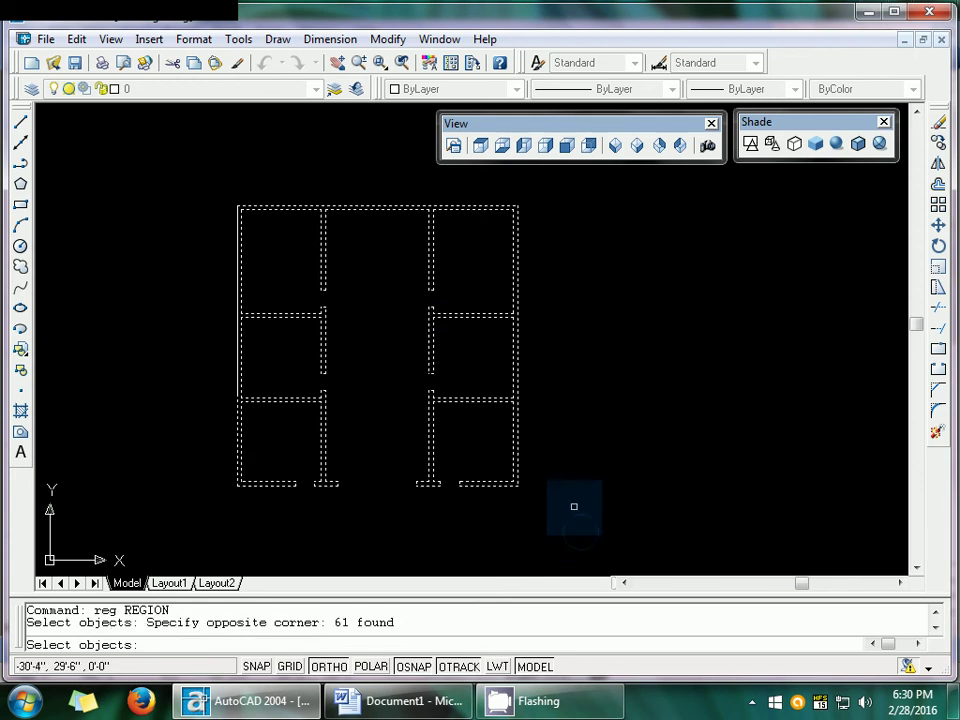
key(Return)
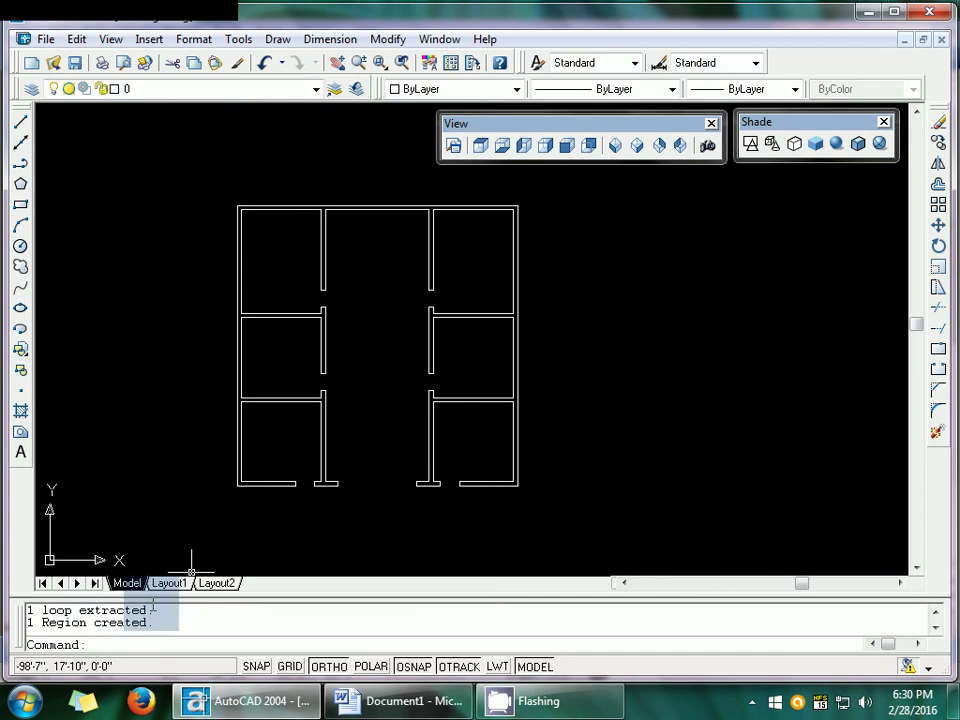
key(ctrl+a)
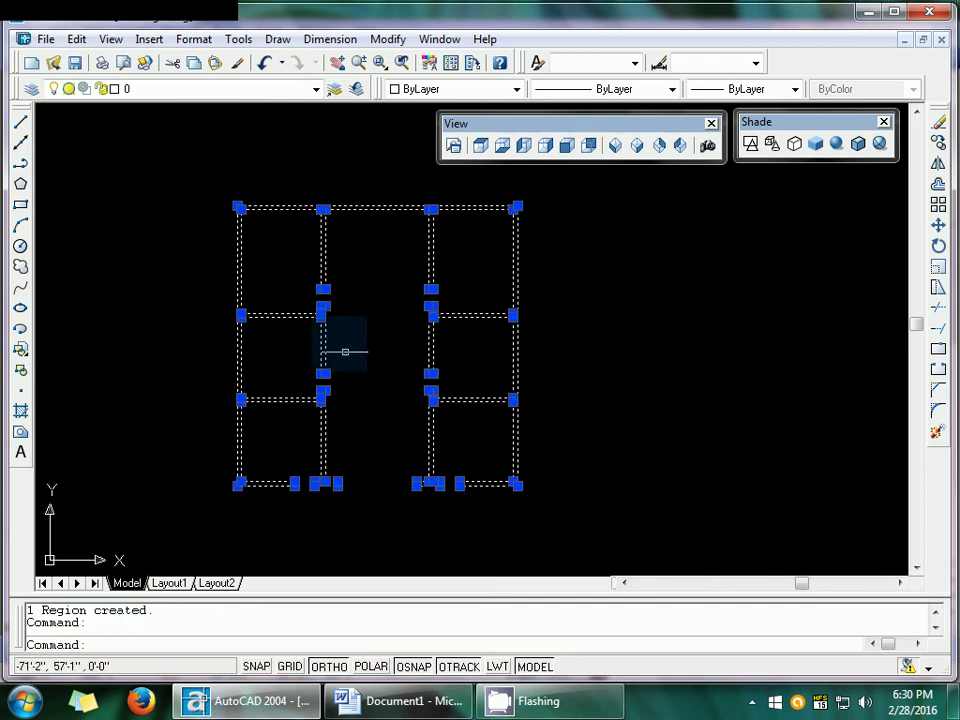
key(Escape)
key(Escape)
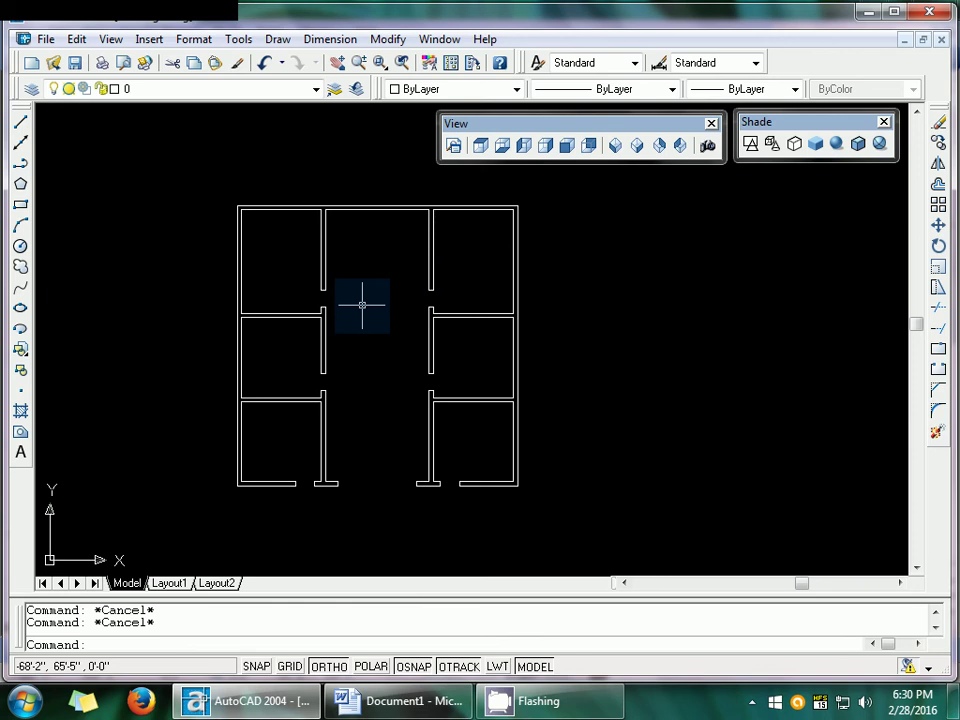
- Switch to the northwest isometric view of the floor plan
click(681, 148)
scroll(594, 300, down, 4)
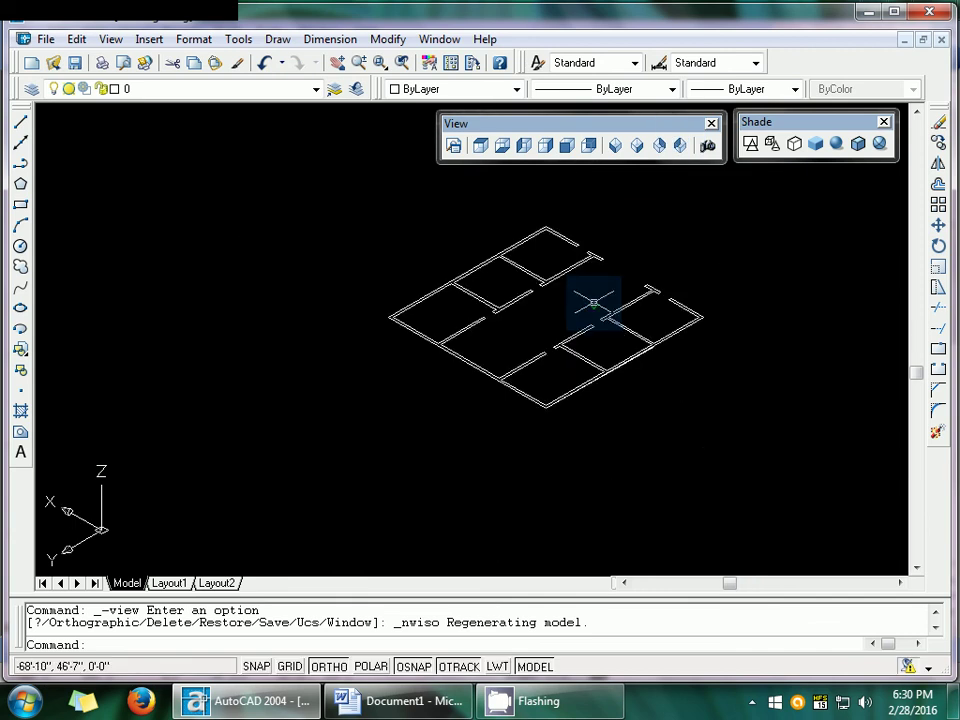
scroll(594, 300, up, 2)
scroll(594, 300, down, 1)
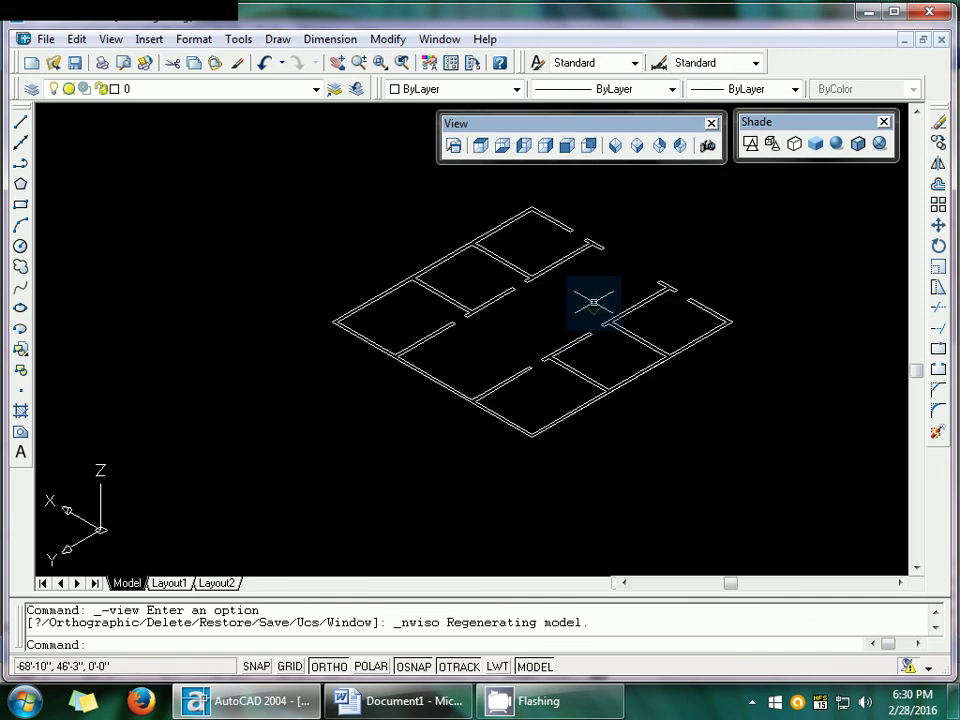
scroll(594, 300, up, 2)
scroll(594, 300, down, 3)
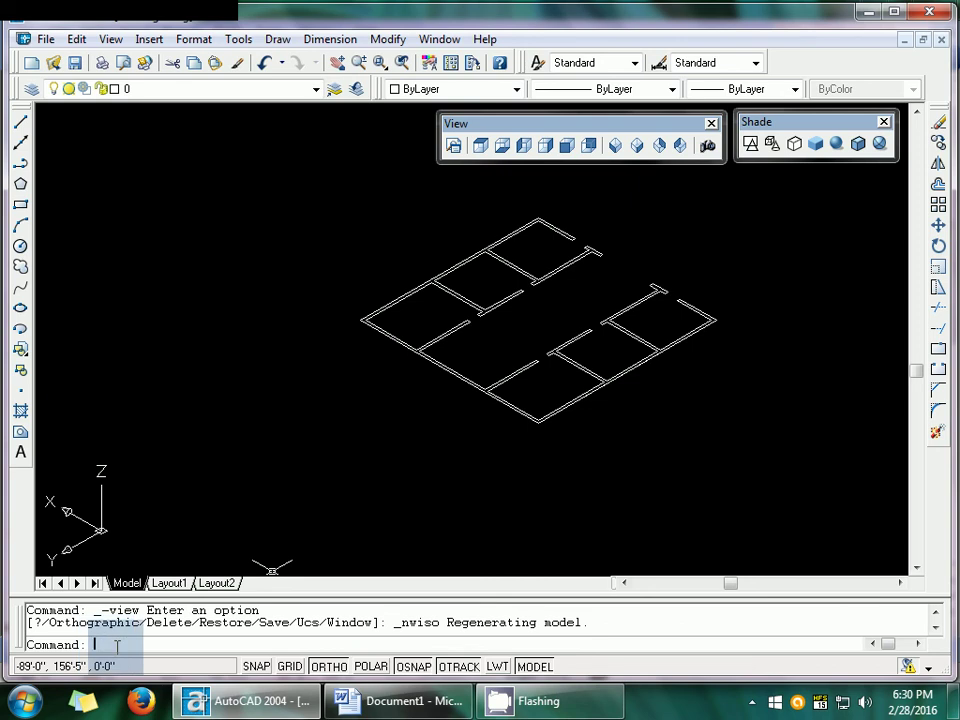
- Extrude the plan region 11' high with a 0 taper angle using EXT
text(ext)
key(Return)
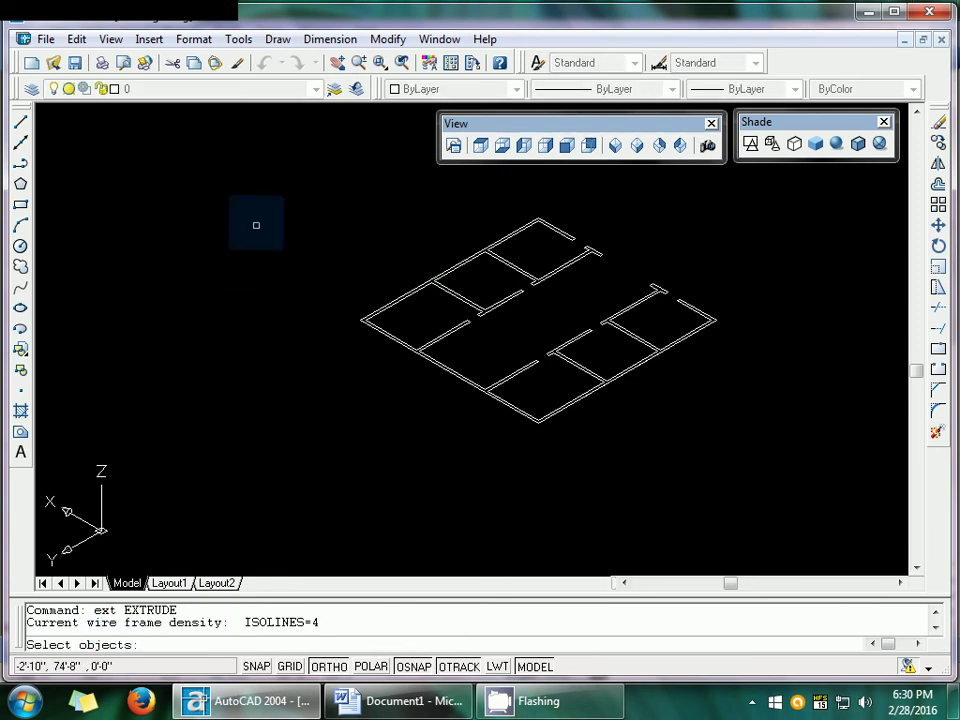
click(247, 203)
click(750, 476)
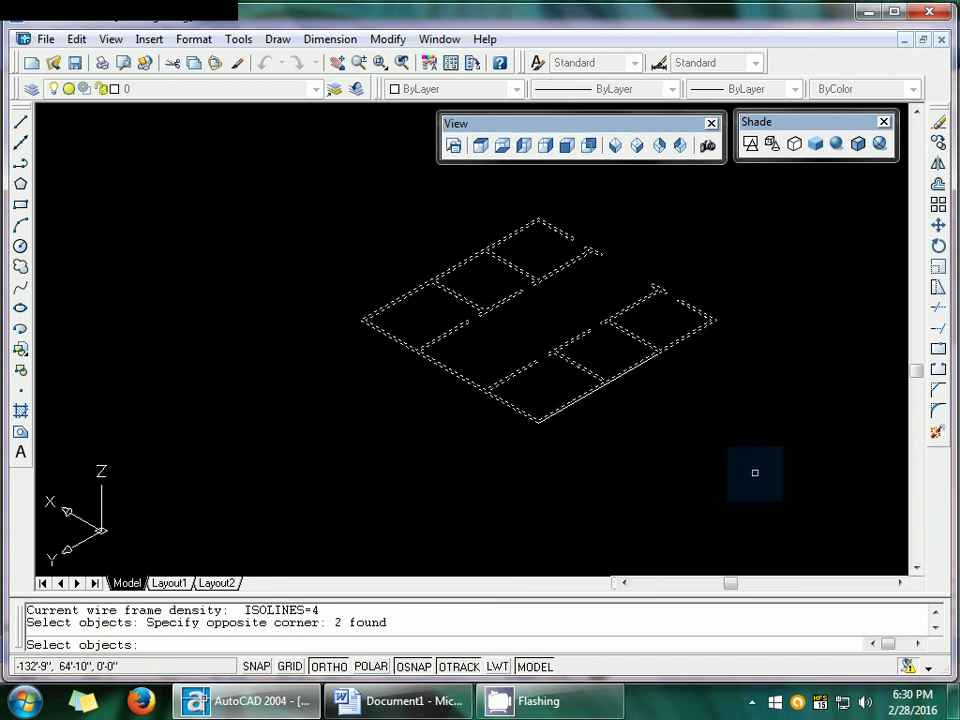
key(Return)
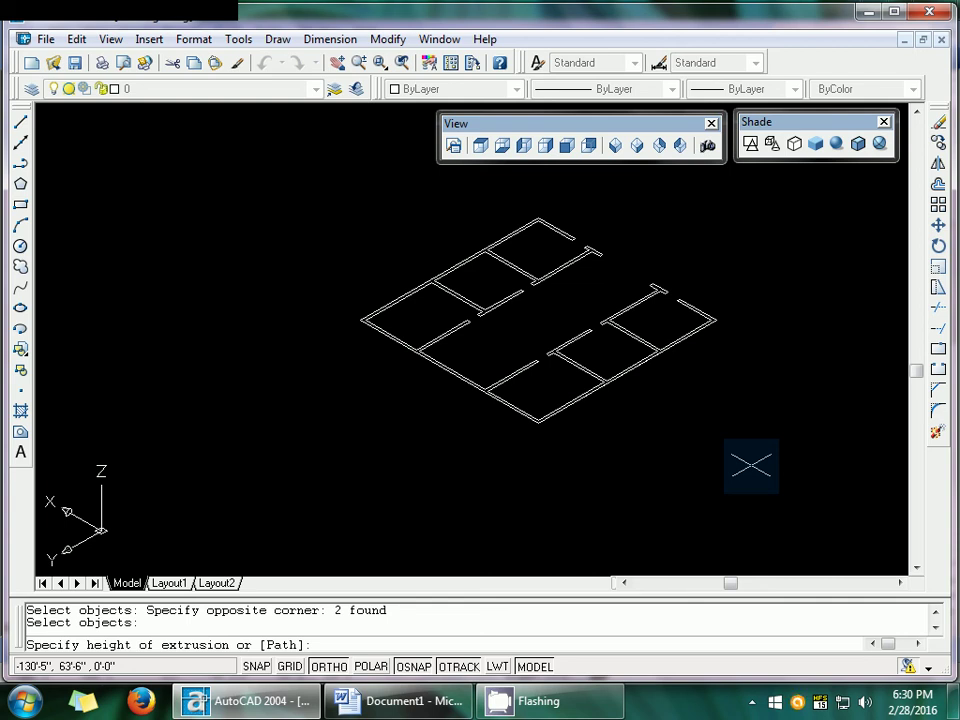
text(12)
key(BackSpace)
text(1)
key(Return)
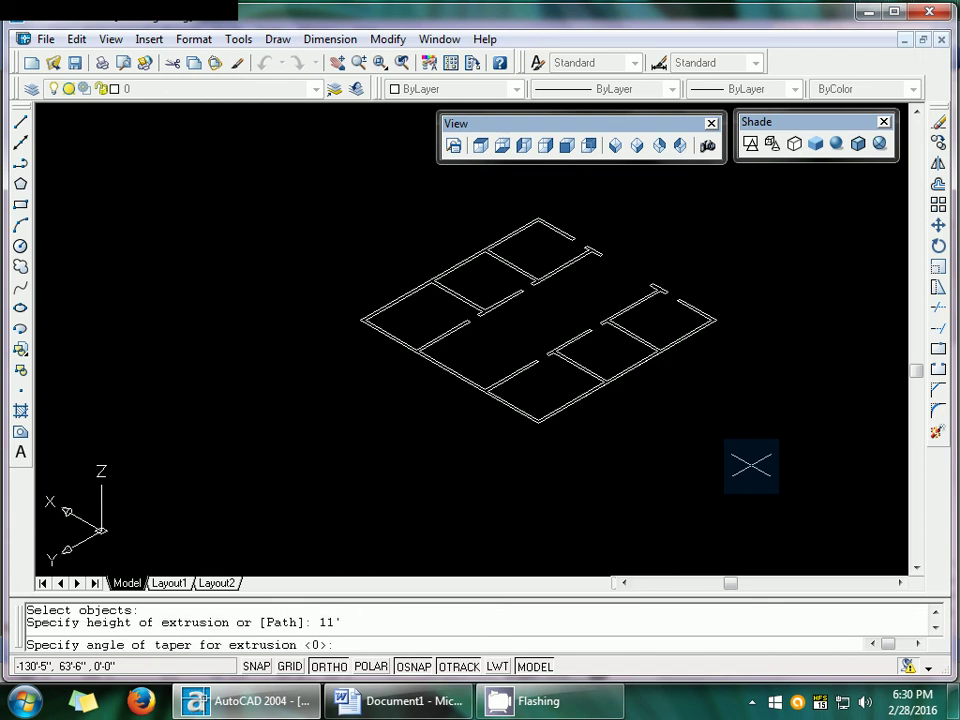
key(Return)
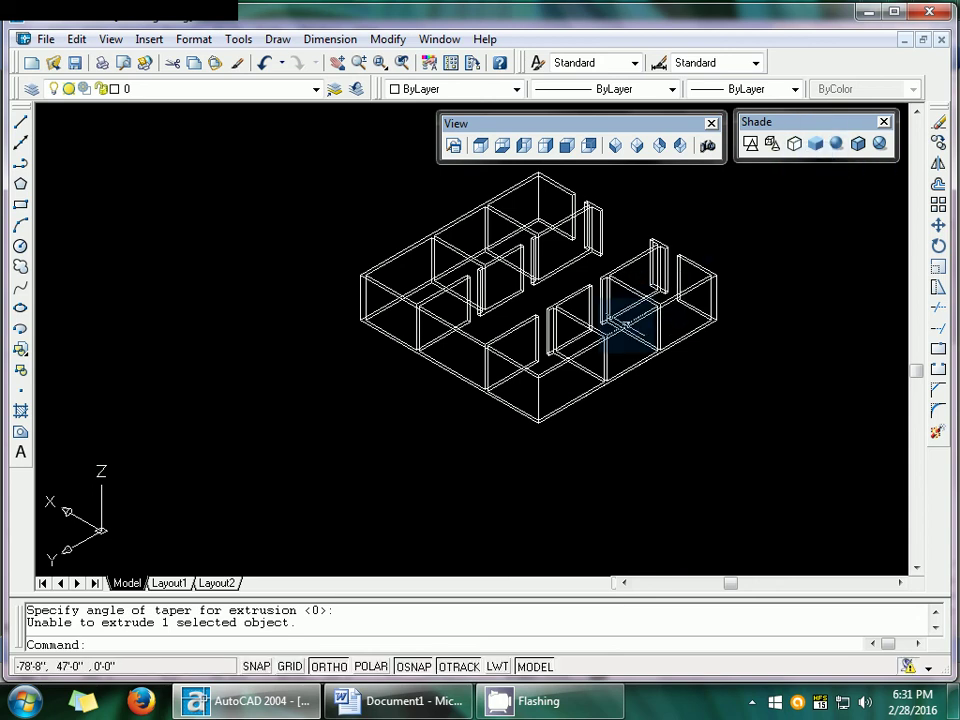
- Apply Gouraud shading to the extruded walls
click(838, 147)
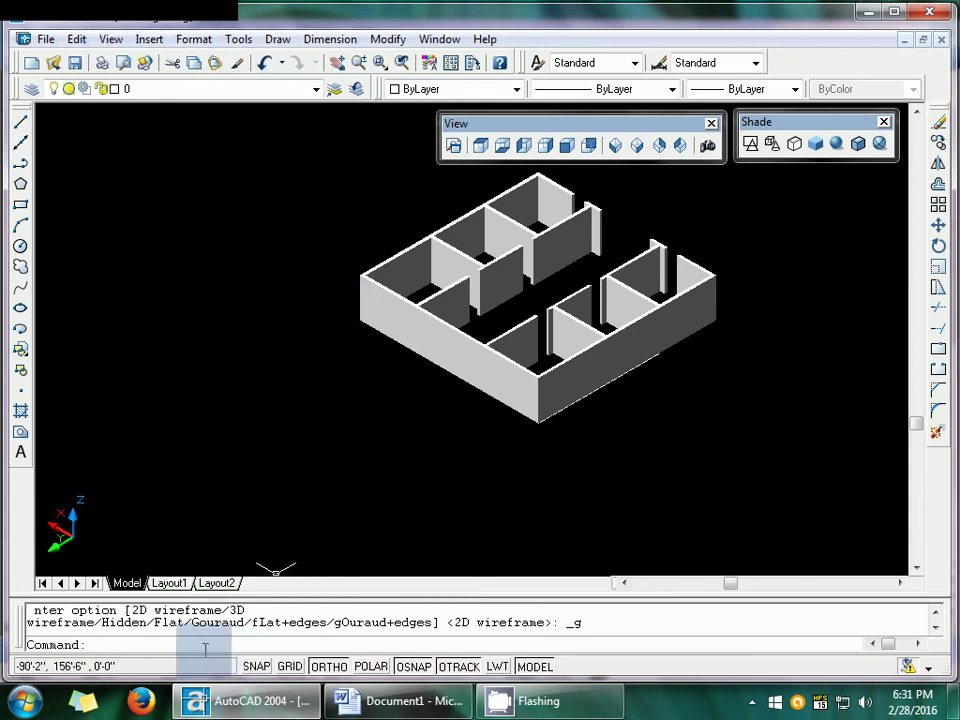
- Use ORBIT to rotate the shaded house model to a new oblique view
text(orbit)
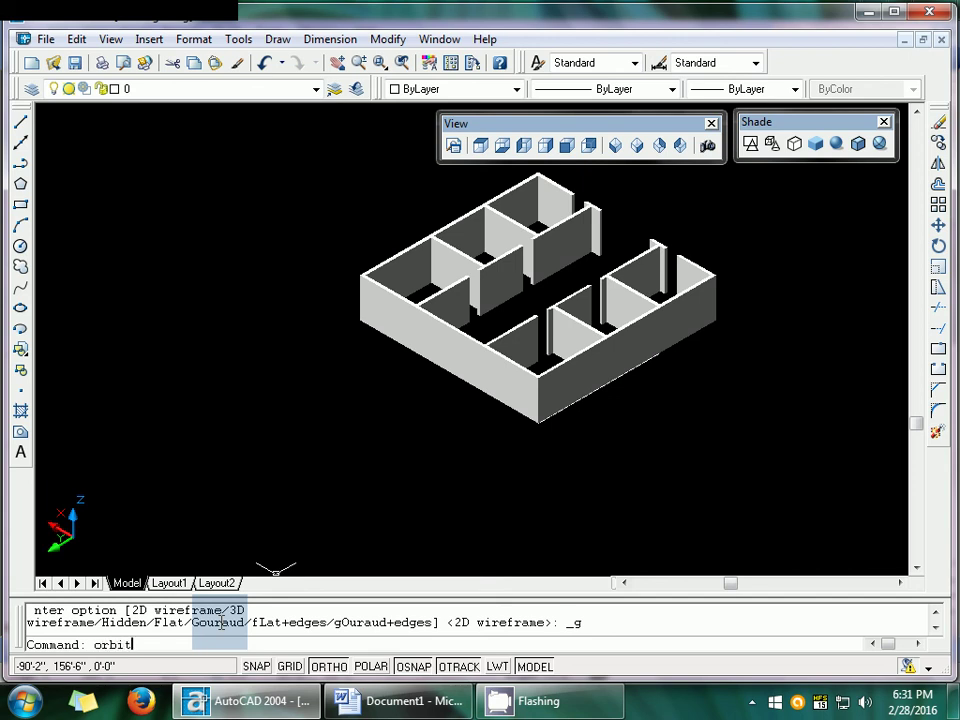
key(Return)
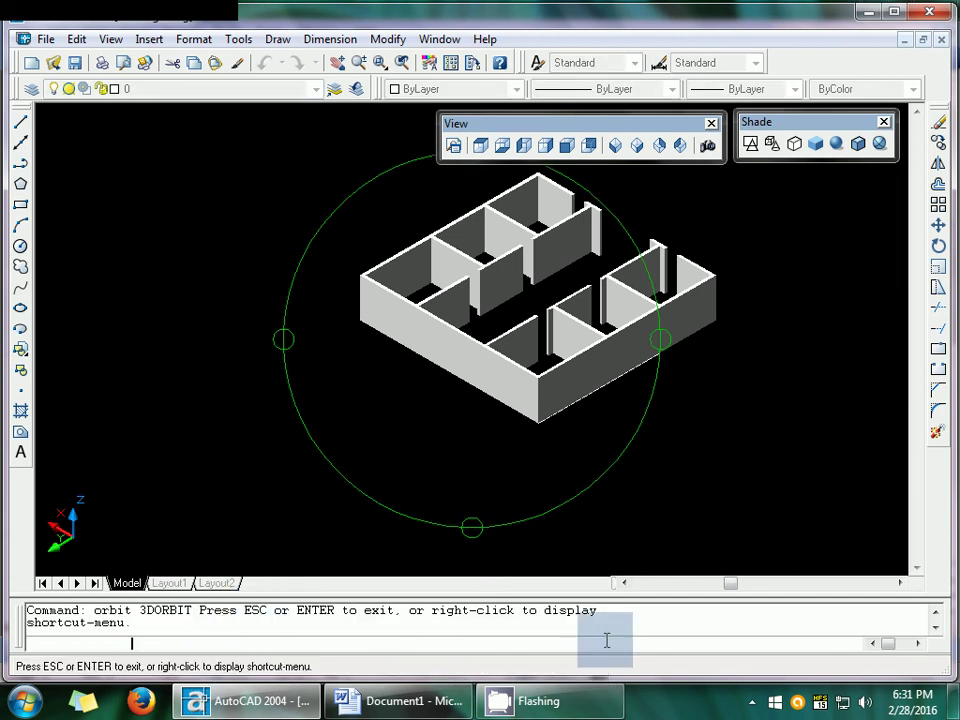
drag(614, 416, 641, 342)
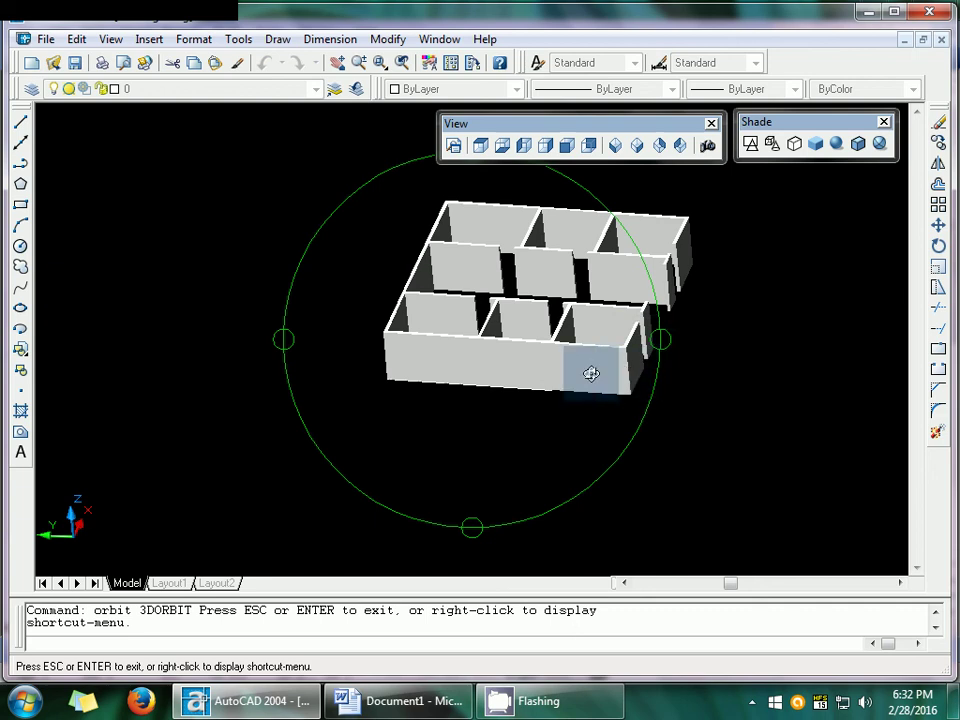
drag(594, 369, 500, 418)
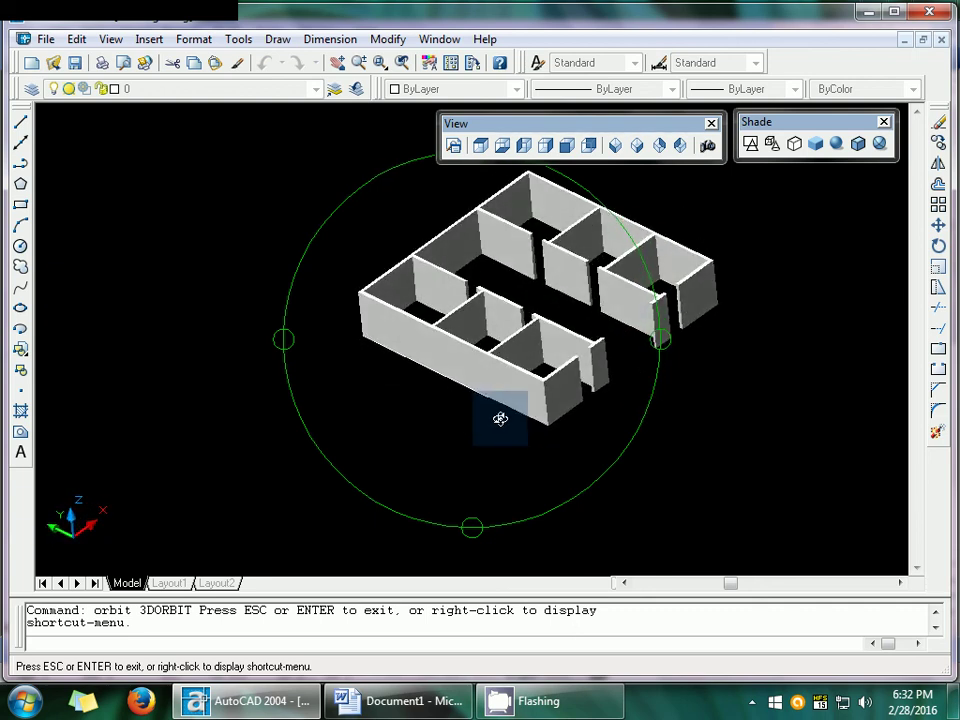